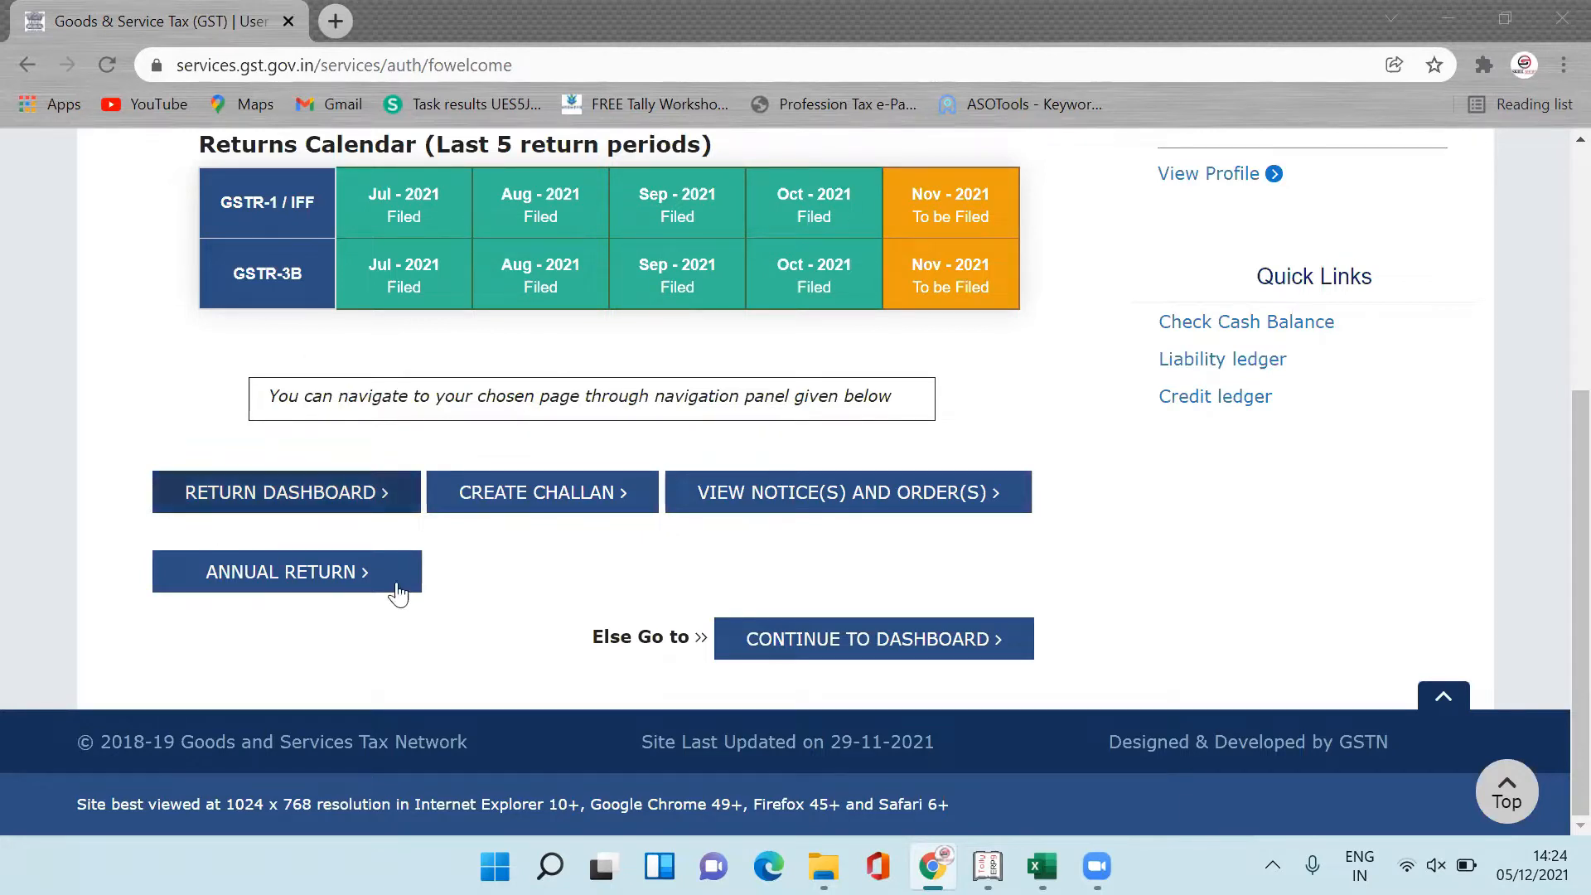
# - Open the return dashboard and search for the November period of Quarter 3, financial year 2021-22
pyautogui.click(324, 494)
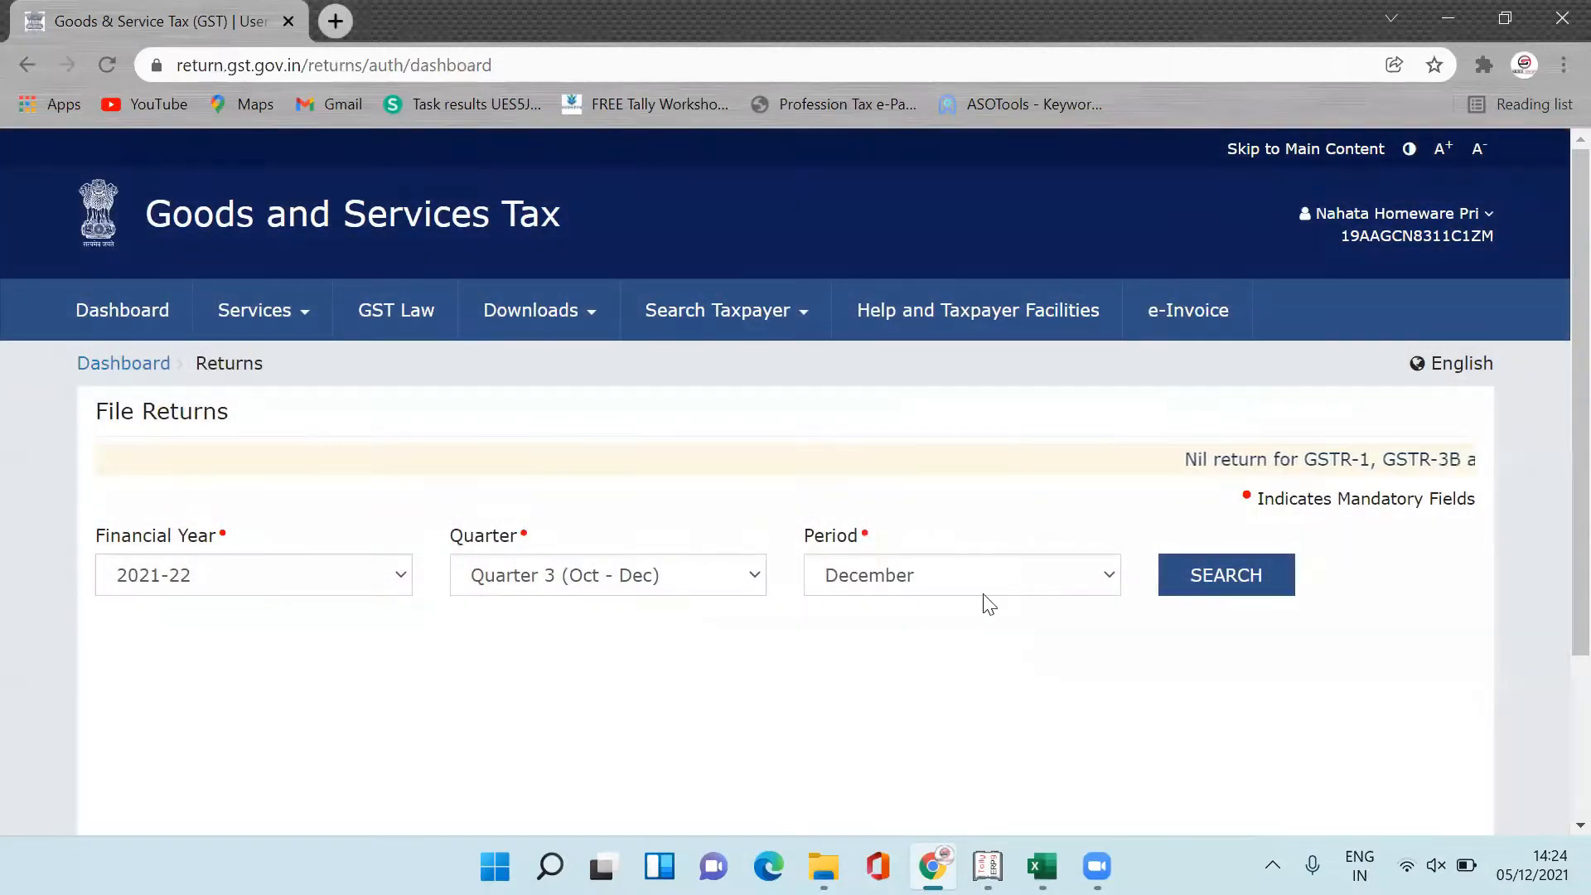
pyautogui.click(944, 583)
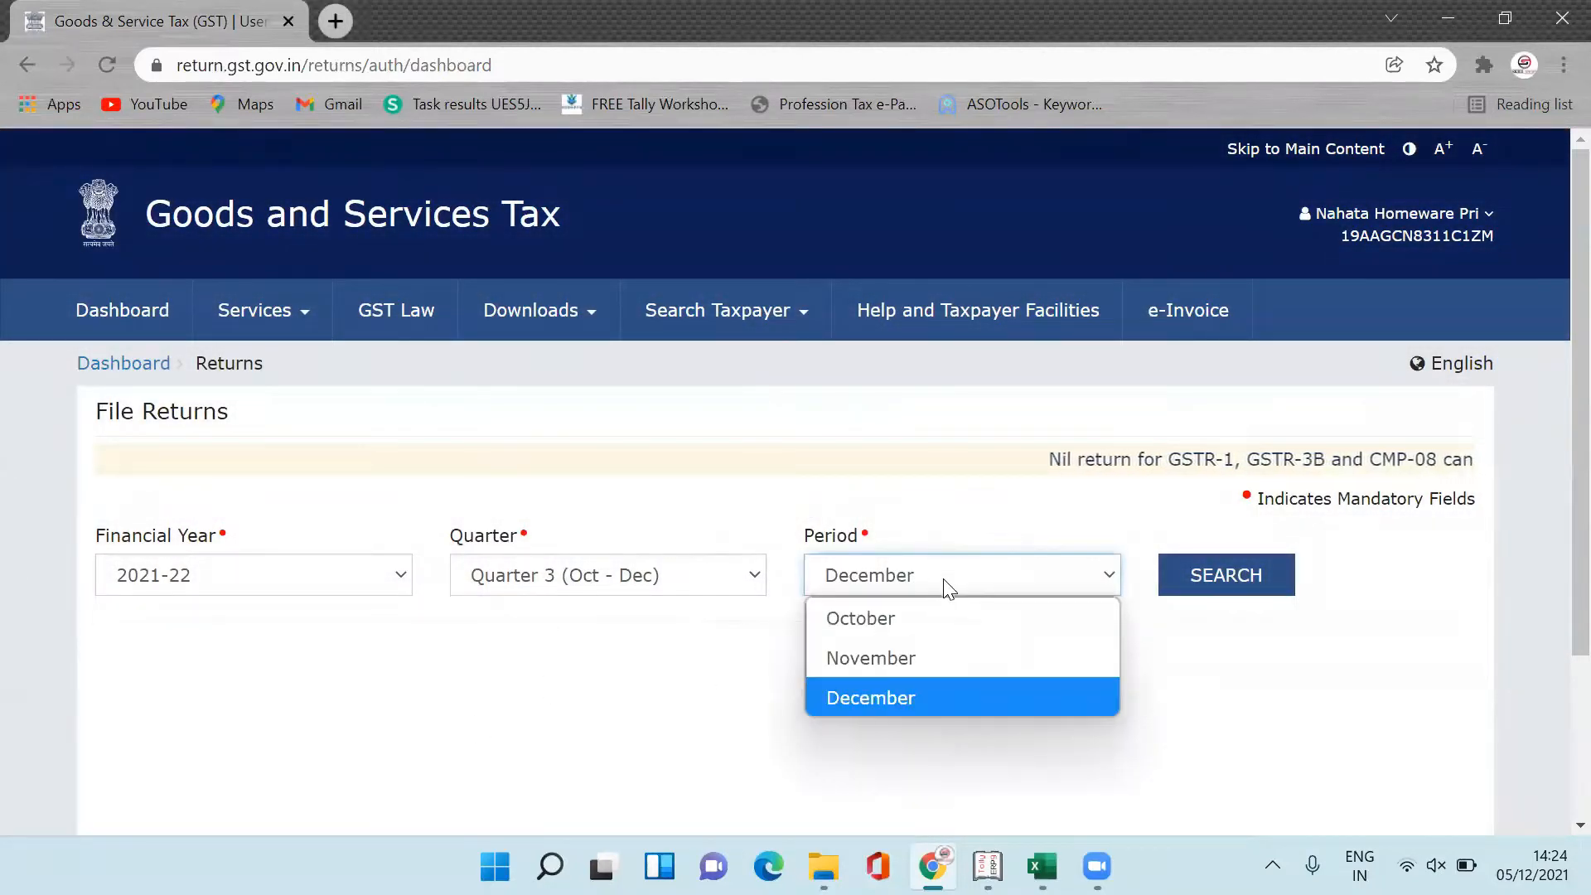
pyautogui.click(937, 656)
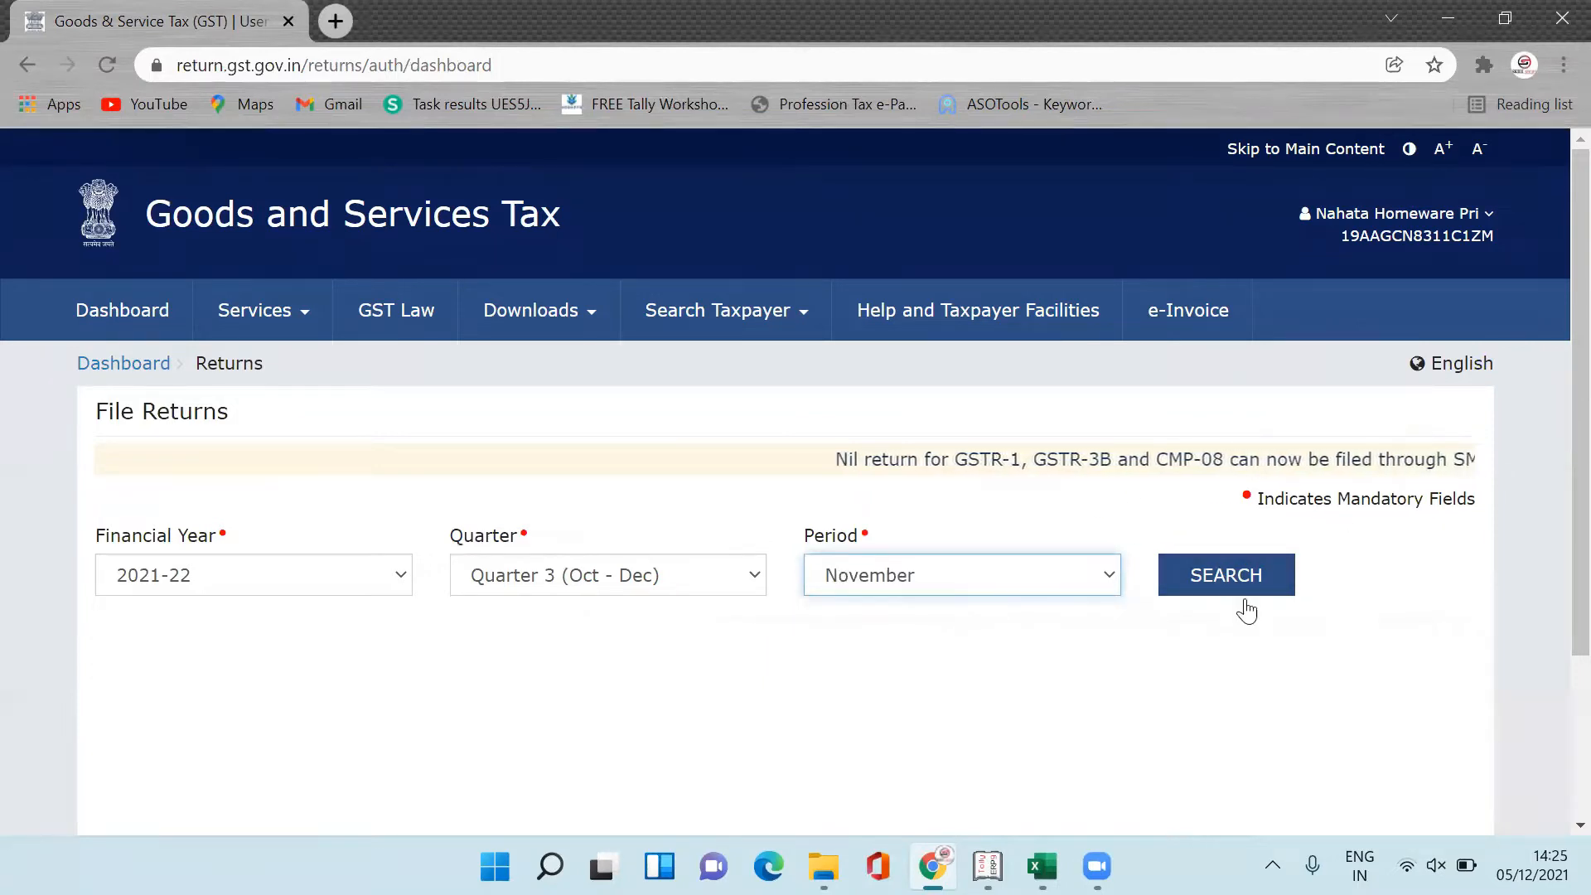
pyautogui.click(1275, 580)
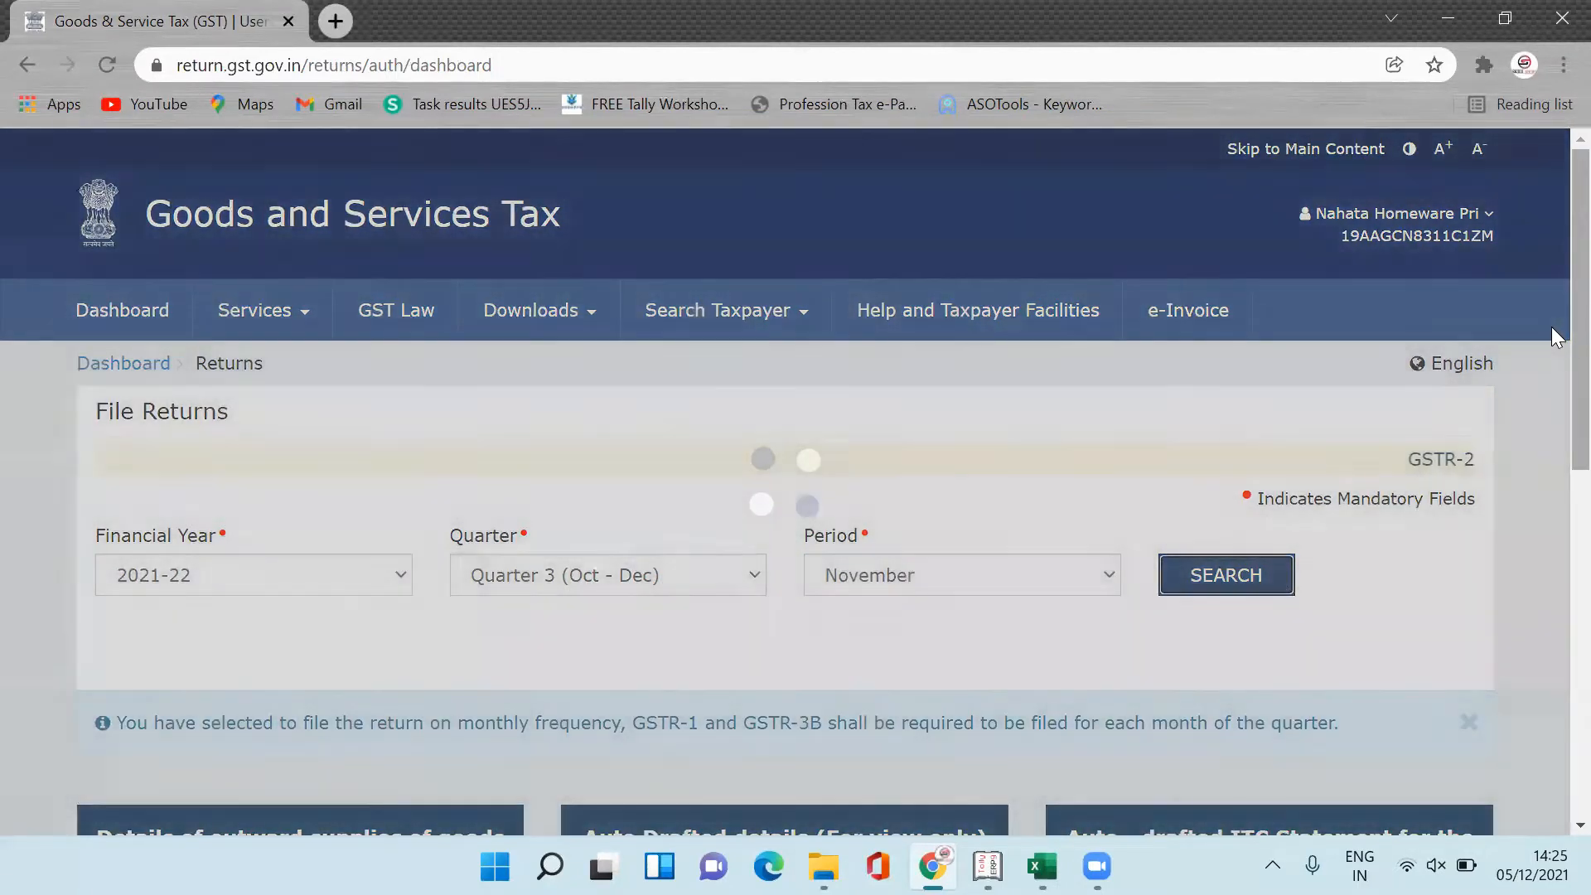
# - Open the offline preparation page for the GSTR1 outward supplies return
pyautogui.scroll(-5, 1555, 497)
pyautogui.scroll(-2, 1553, 576)
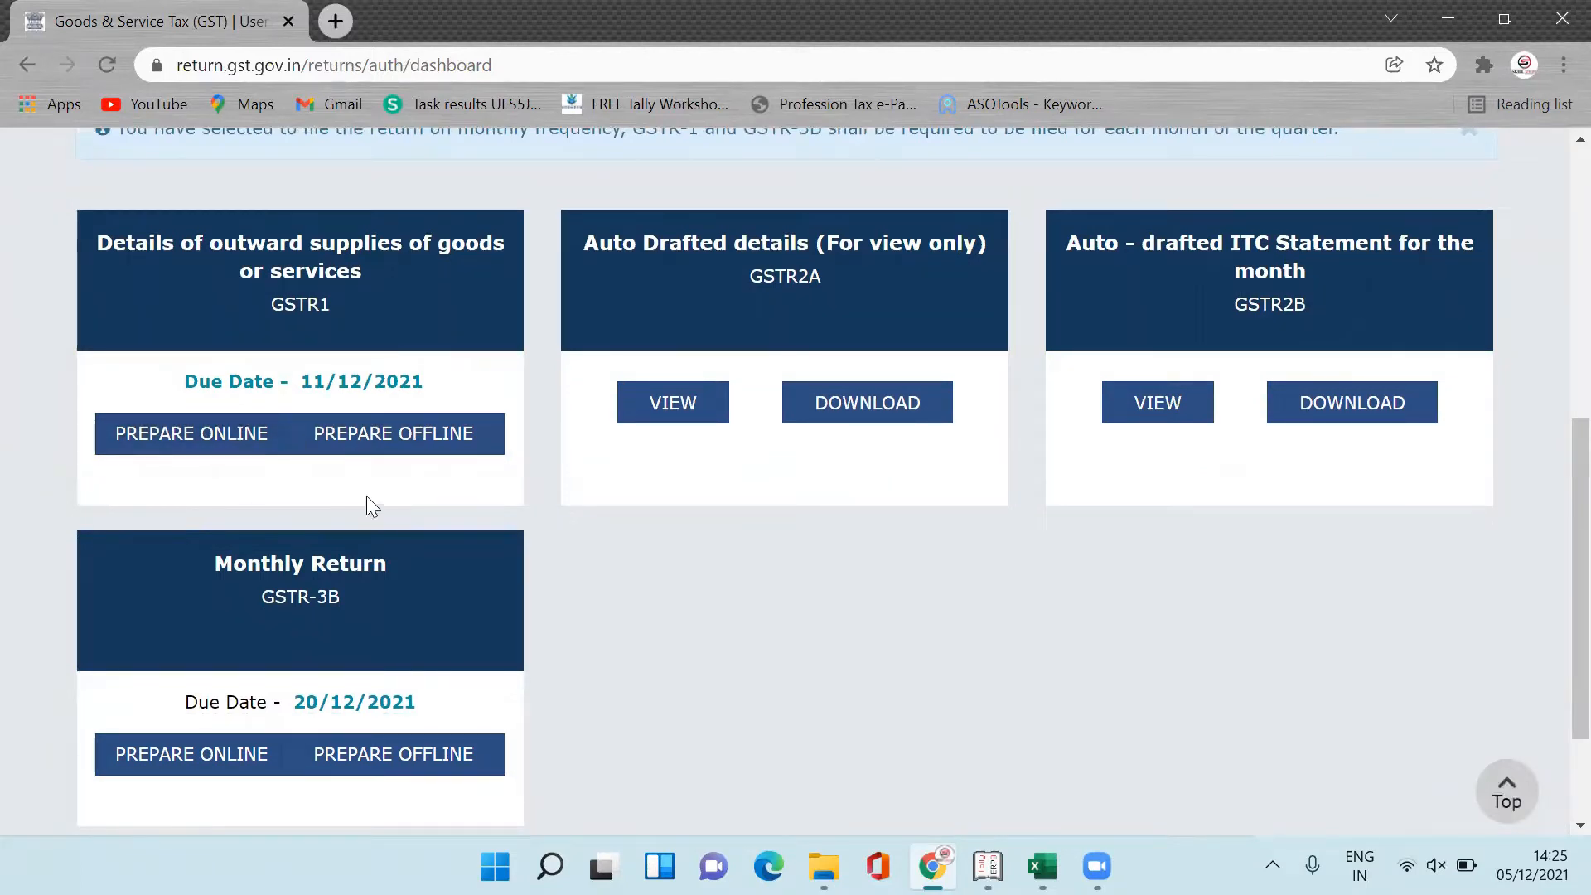
pyautogui.click(440, 450)
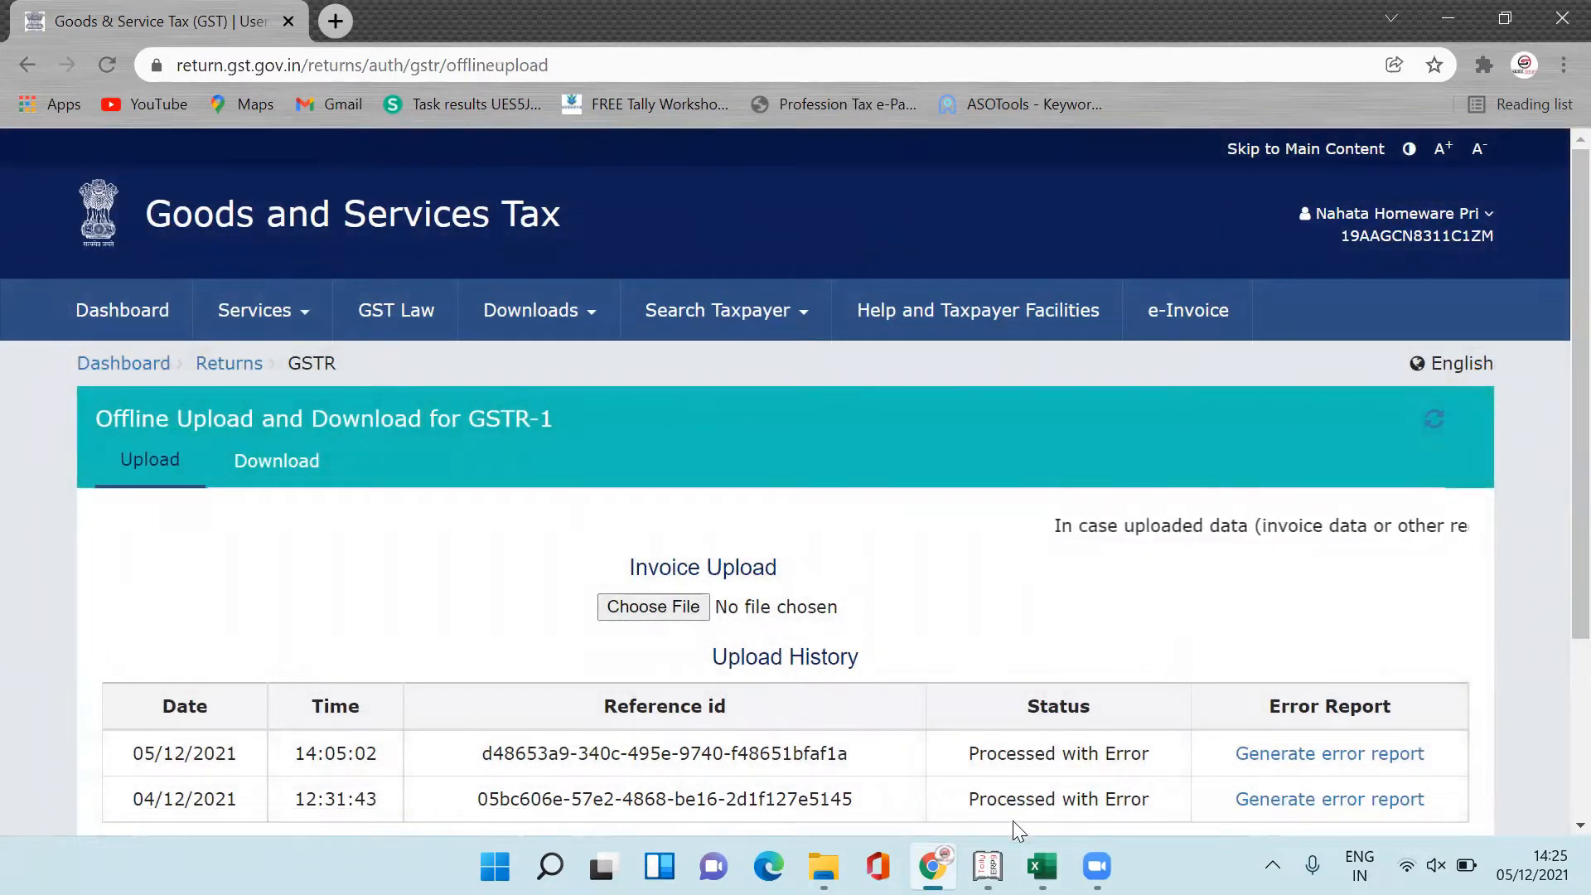
# - Switch to Tally.ERP 9 and review the November GSTR-1 export's language, JSON format, location and file name, leaving without exporting
pyautogui.click(987, 866)
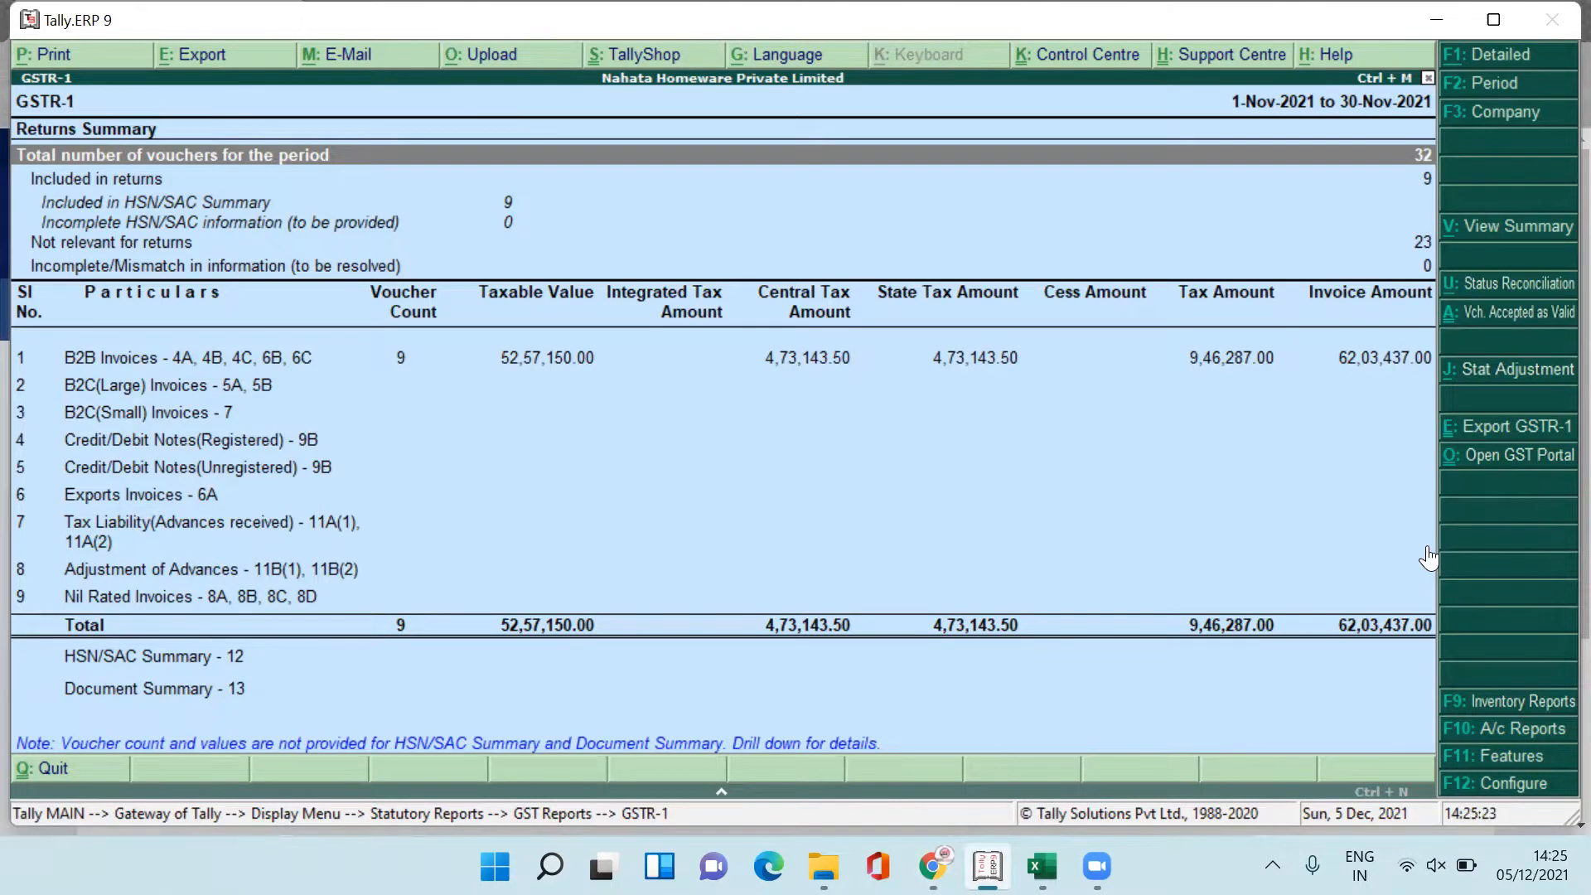
pyautogui.hotkey('alt', 'e')
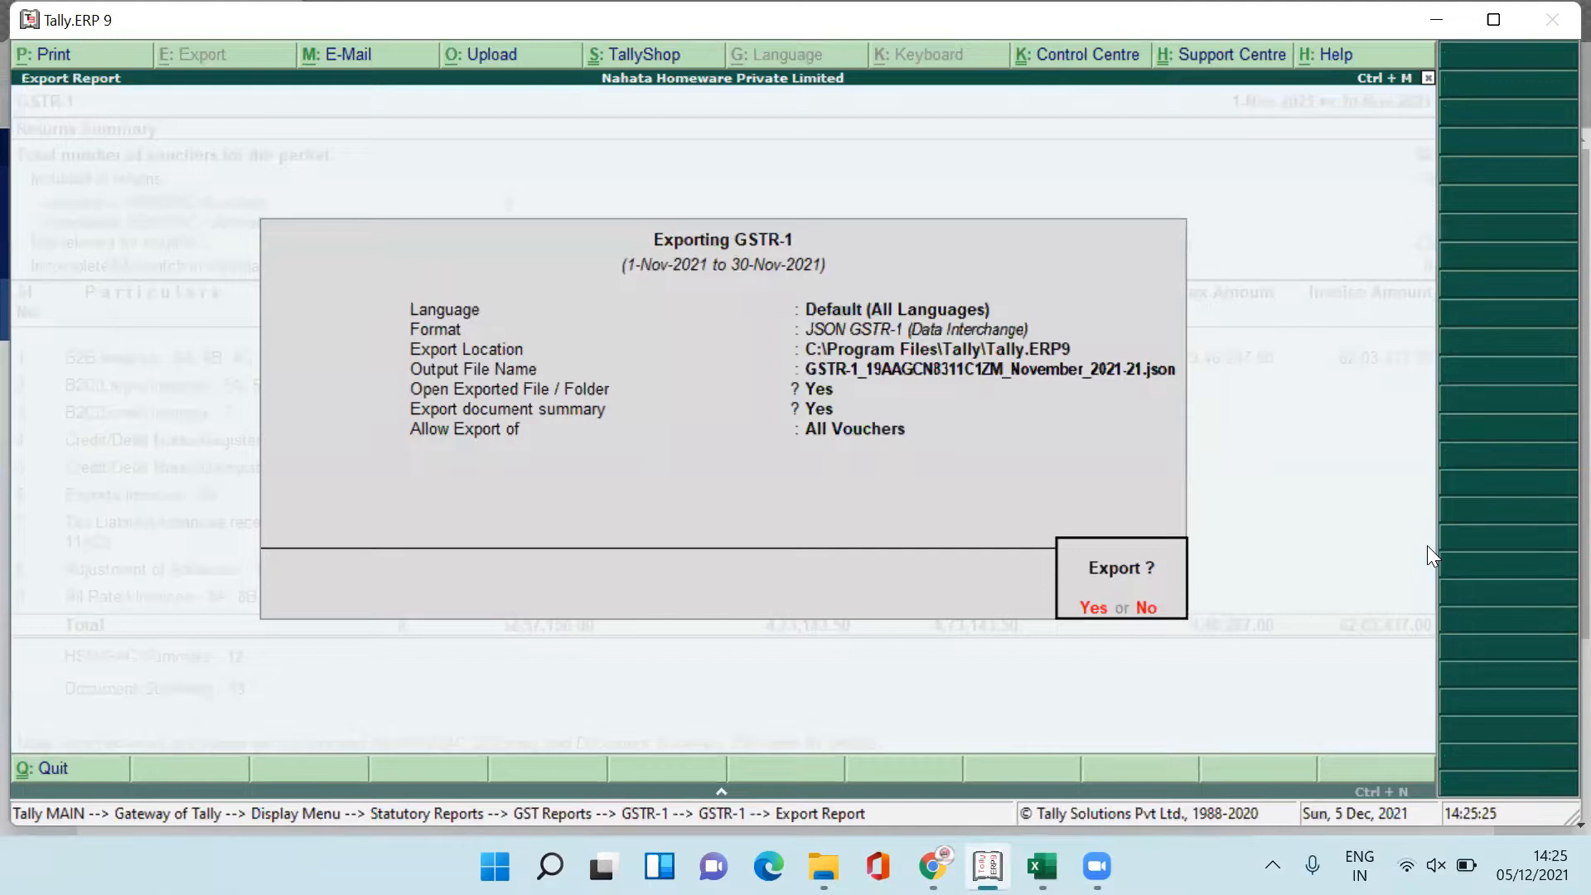
pyautogui.press('n')
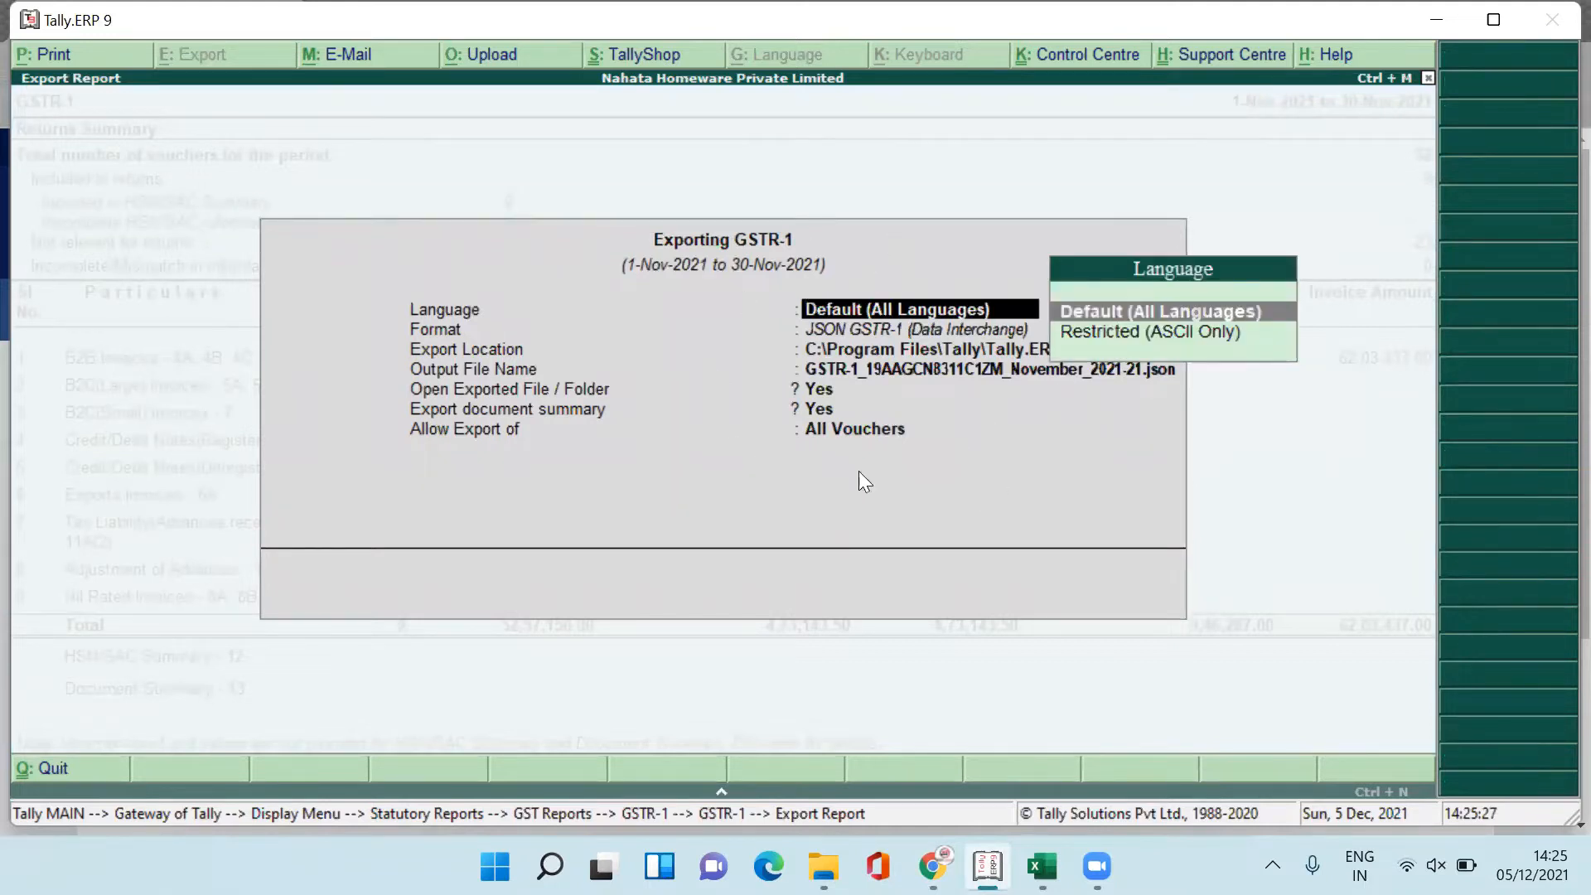
pyautogui.press('Return')
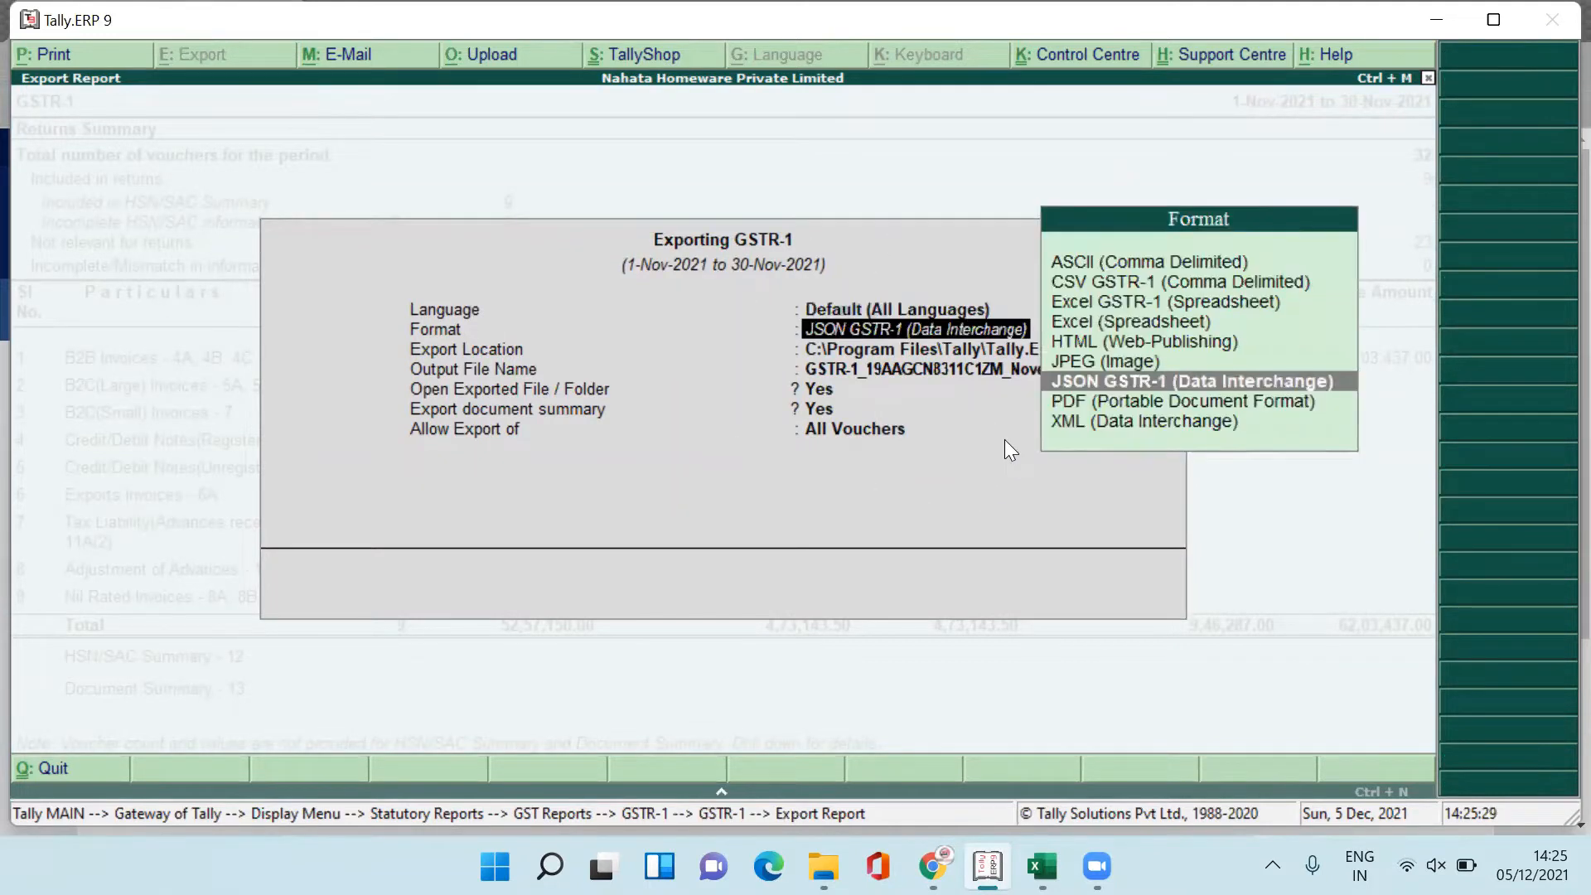
pyautogui.press('Return')
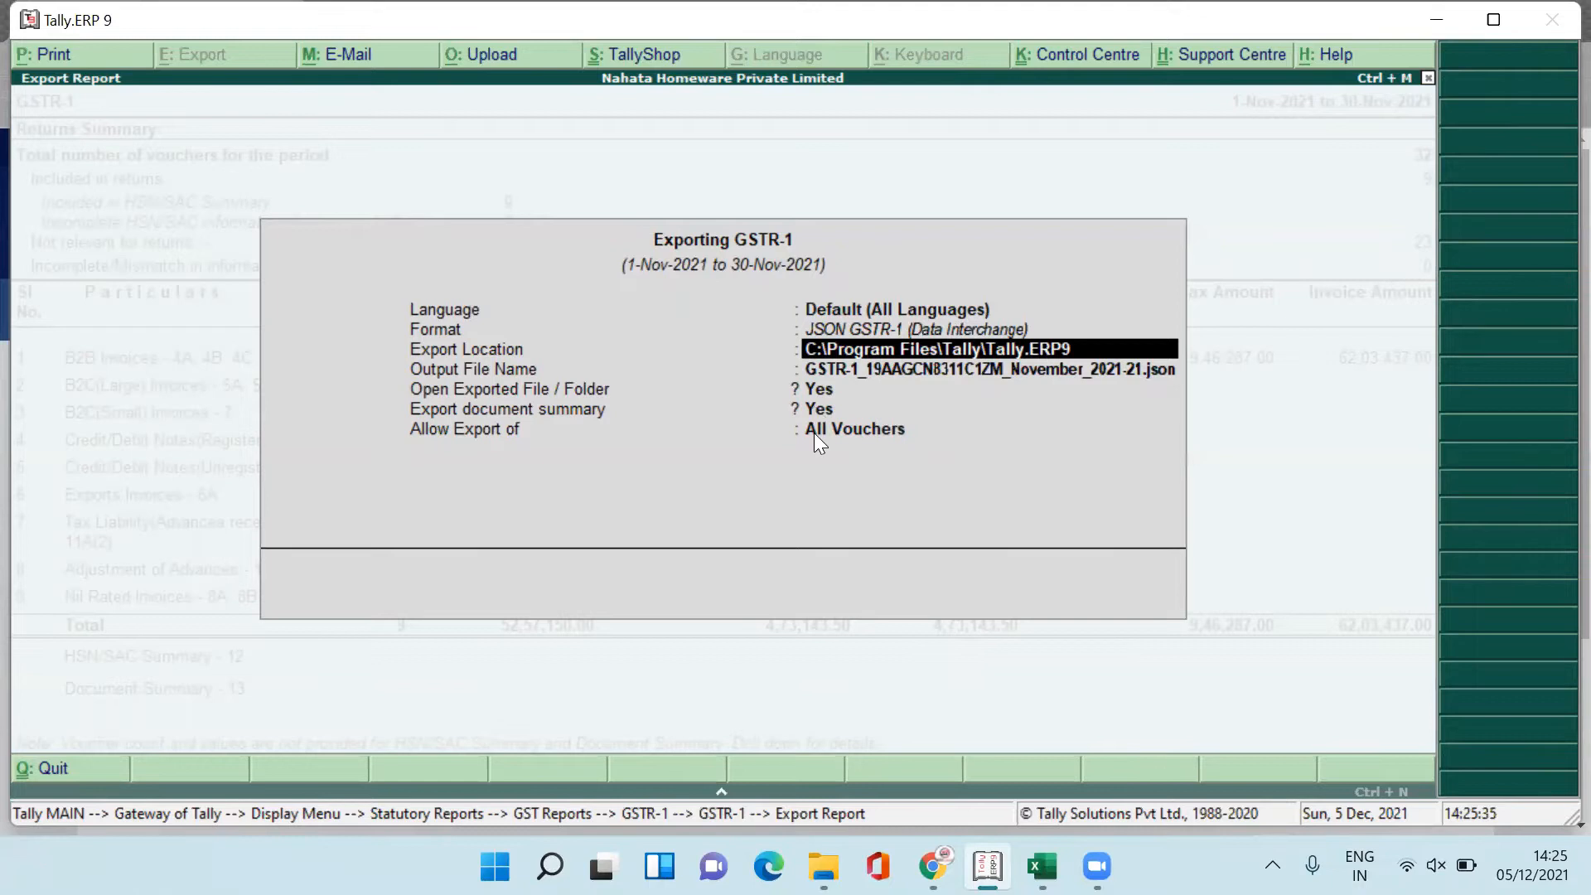
pyautogui.press('Return')
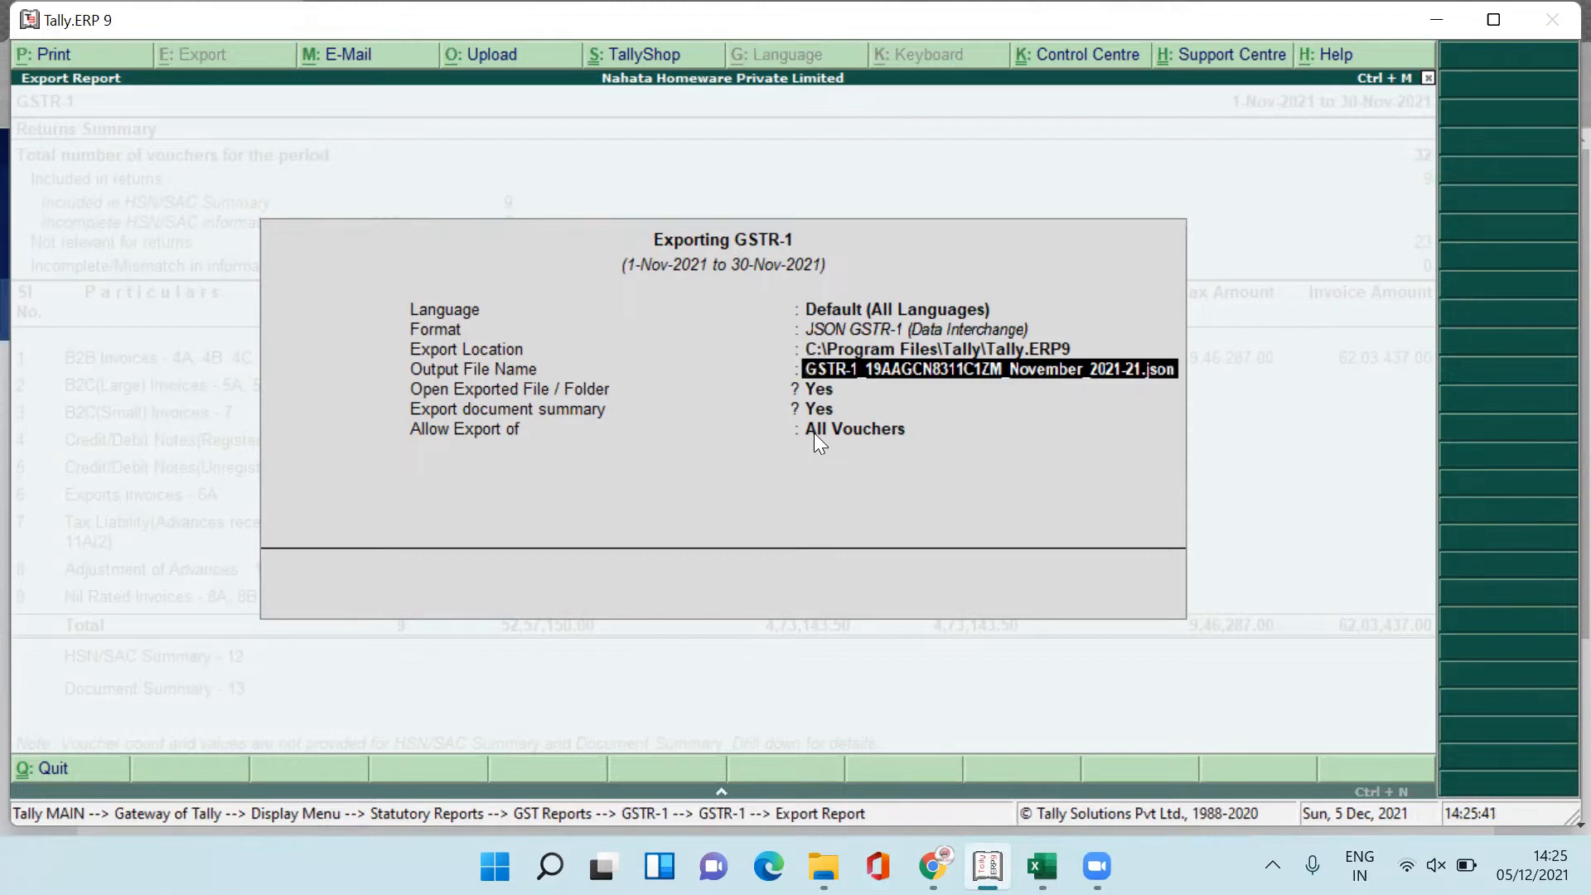
pyautogui.press('Escape')
pyautogui.press('Escape')
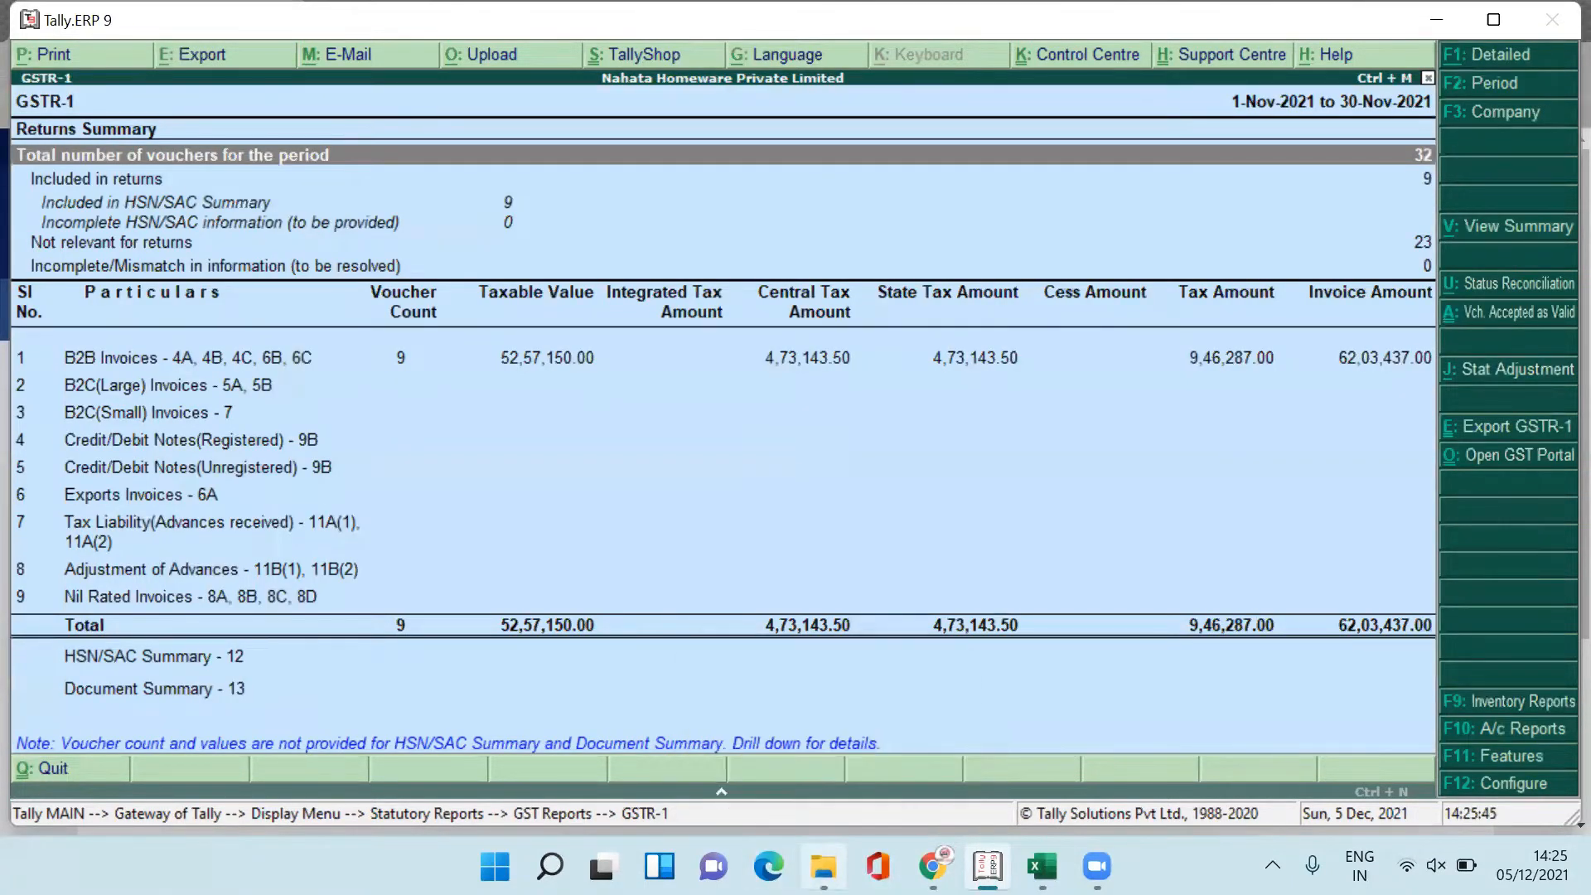
# - Switch to File Explorer and copy the path of the Desktop folder 00005
pyautogui.click(823, 866)
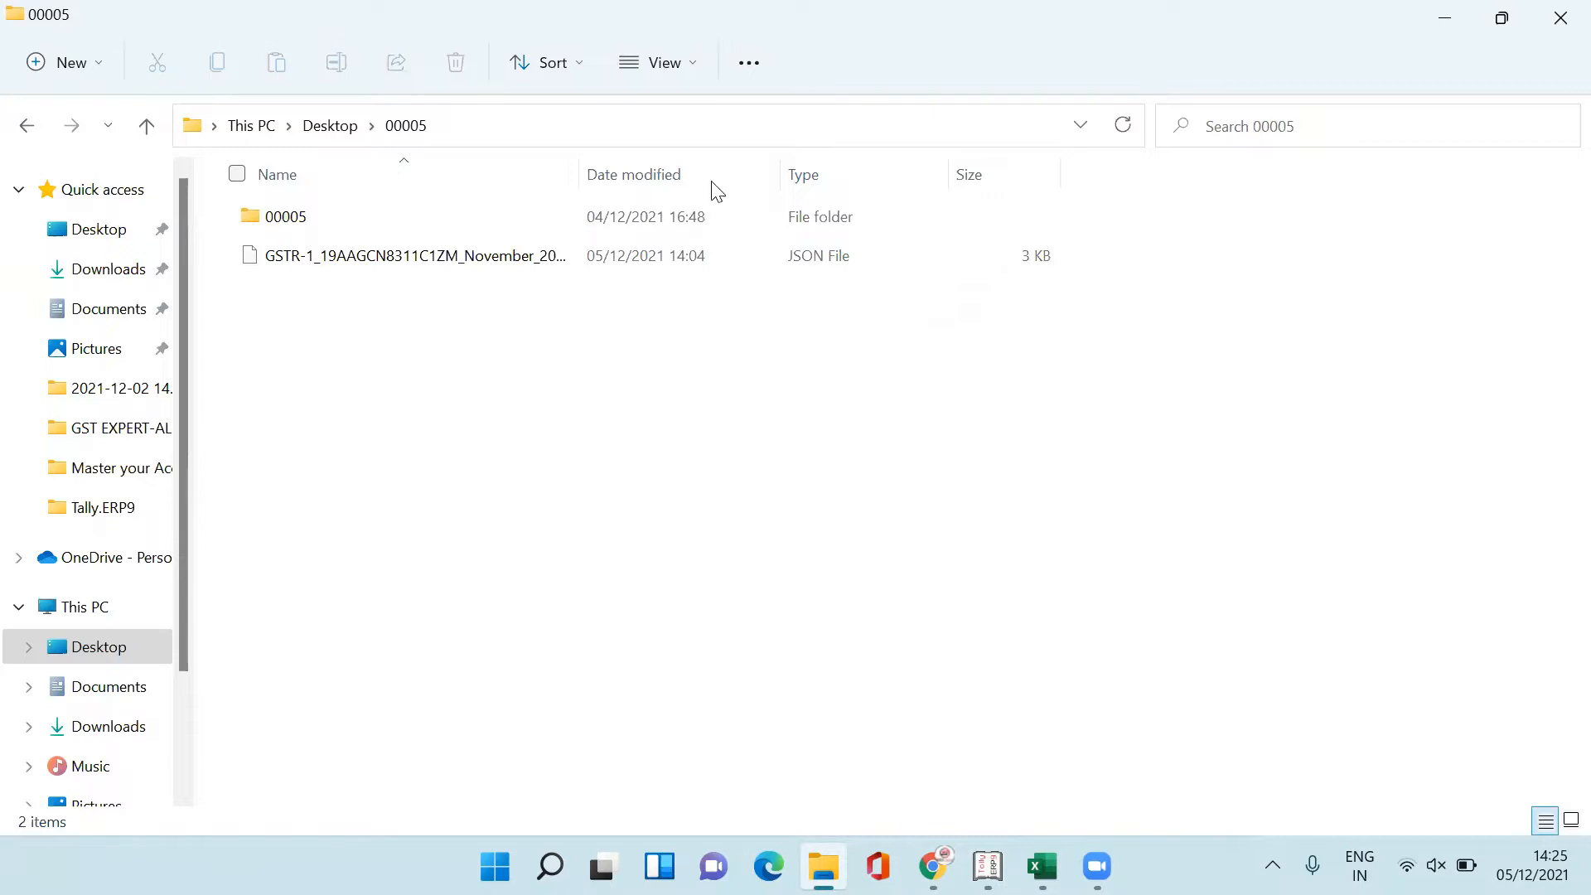
pyautogui.click(757, 126)
pyautogui.hotkey('ctrl', 'c')
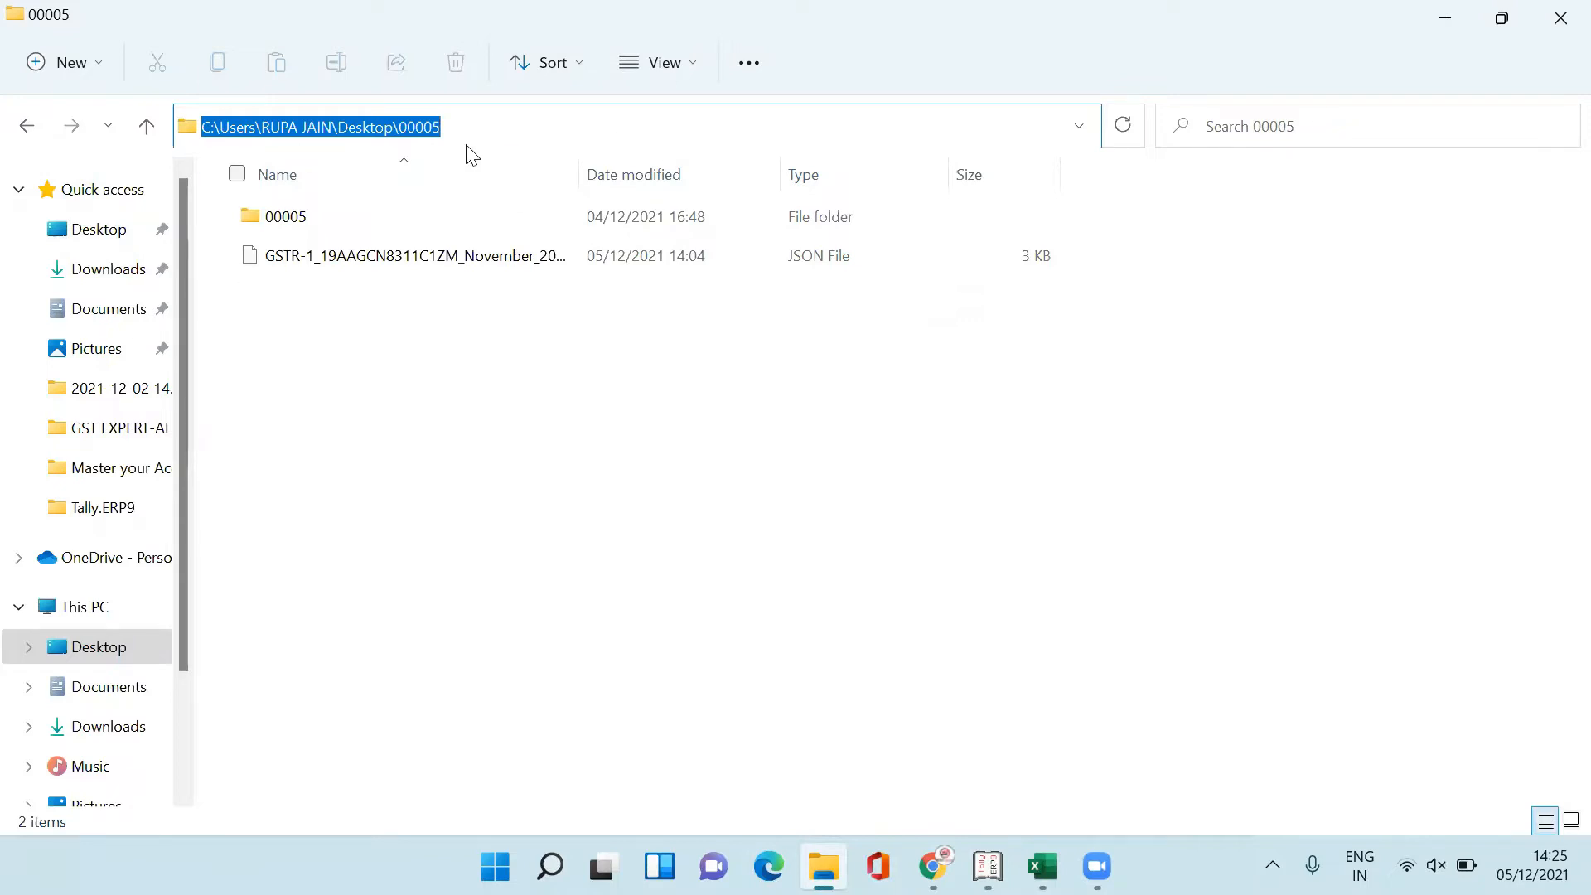
# - Return to the GST portal in Chrome and upload the November GSTR-1 JSON file from the copied folder path
pyautogui.hotkey('alt', 'Tab')
pyautogui.hotkey('alt', 'Tab')
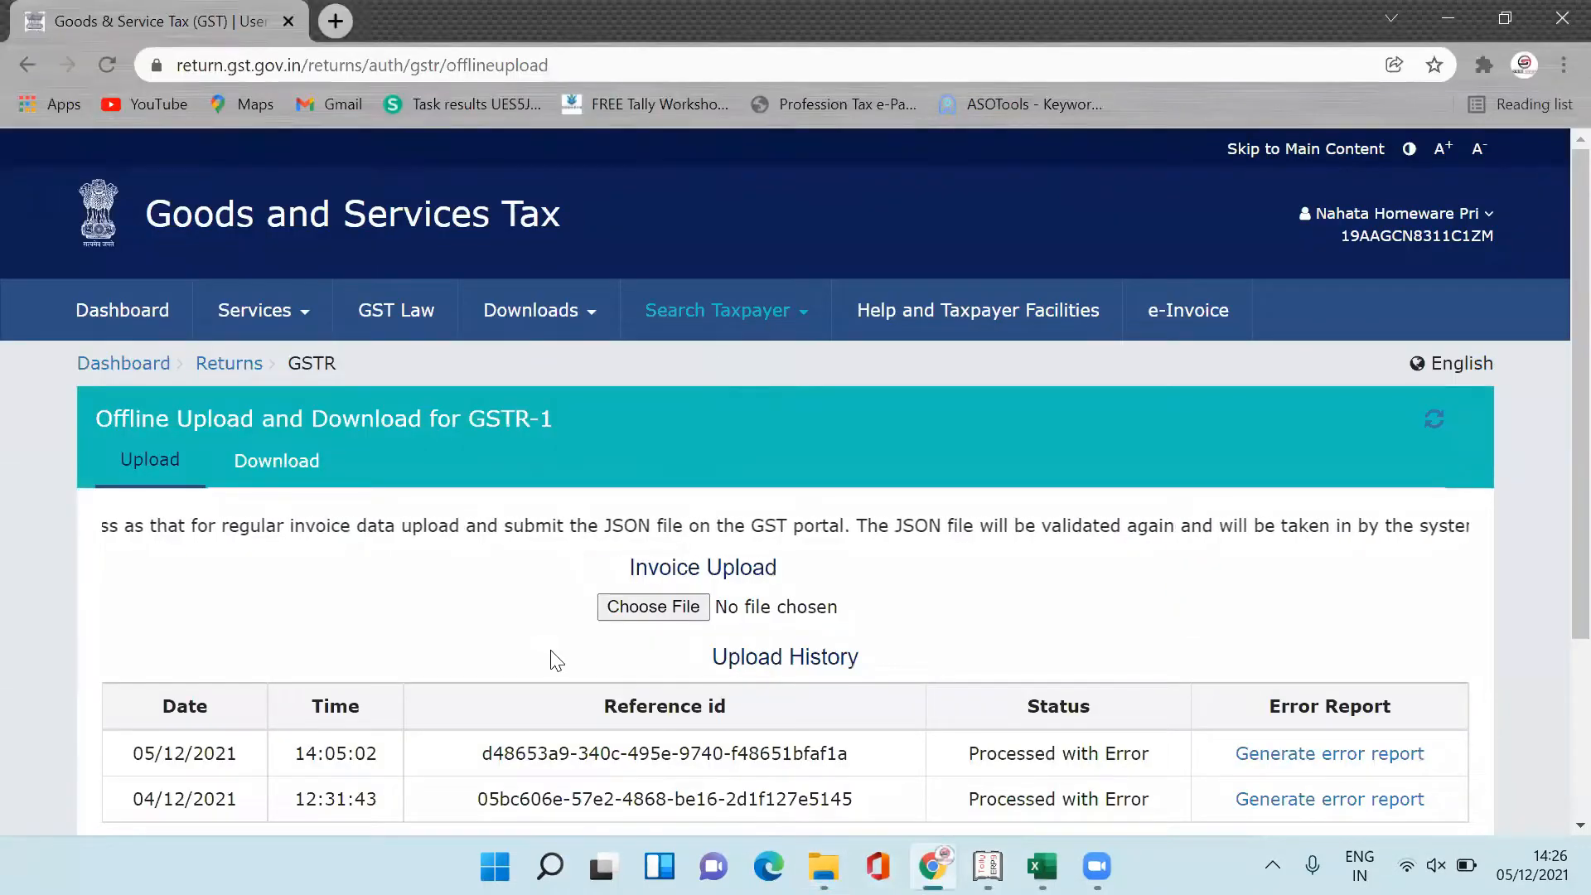
pyautogui.click(684, 607)
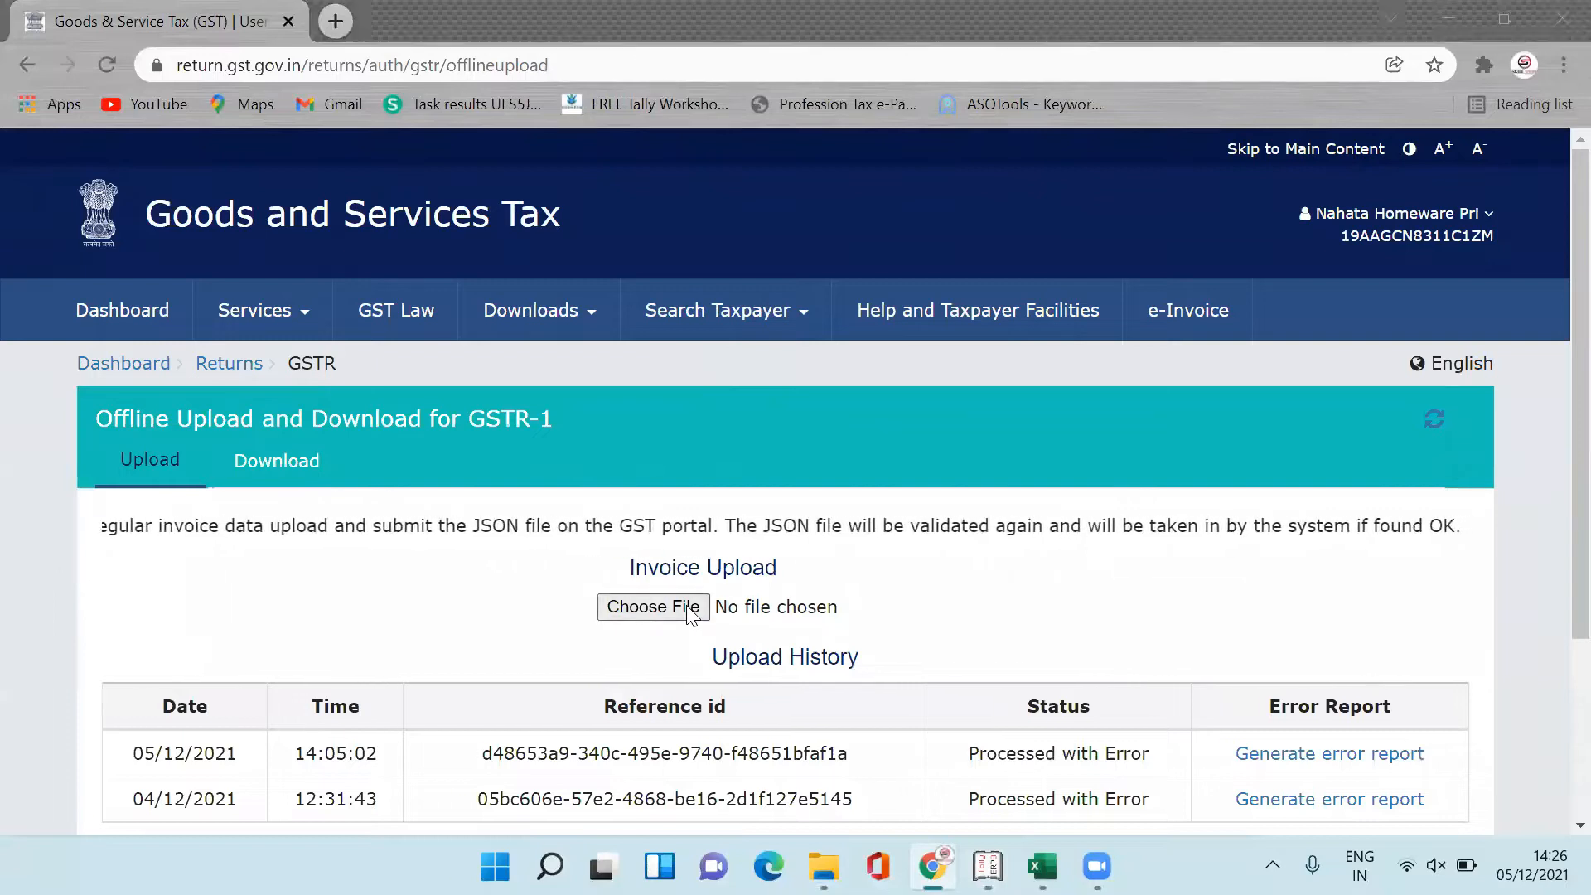
pyautogui.click(384, 65)
pyautogui.hotkey('ctrl', 'v')
pyautogui.press('Return')
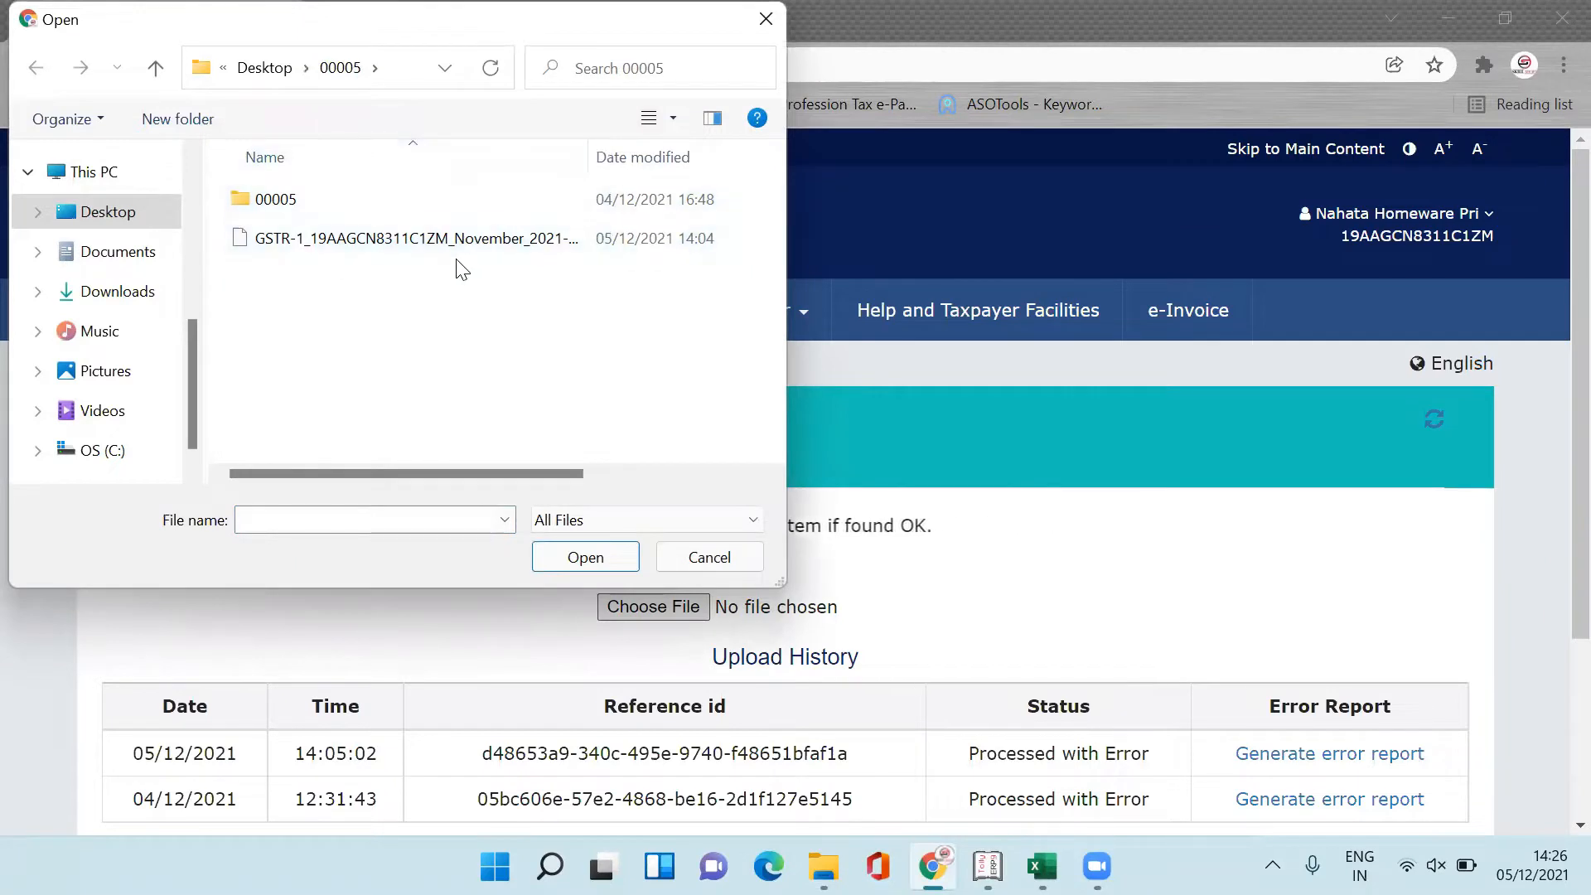
pyautogui.doubleClick(493, 237)
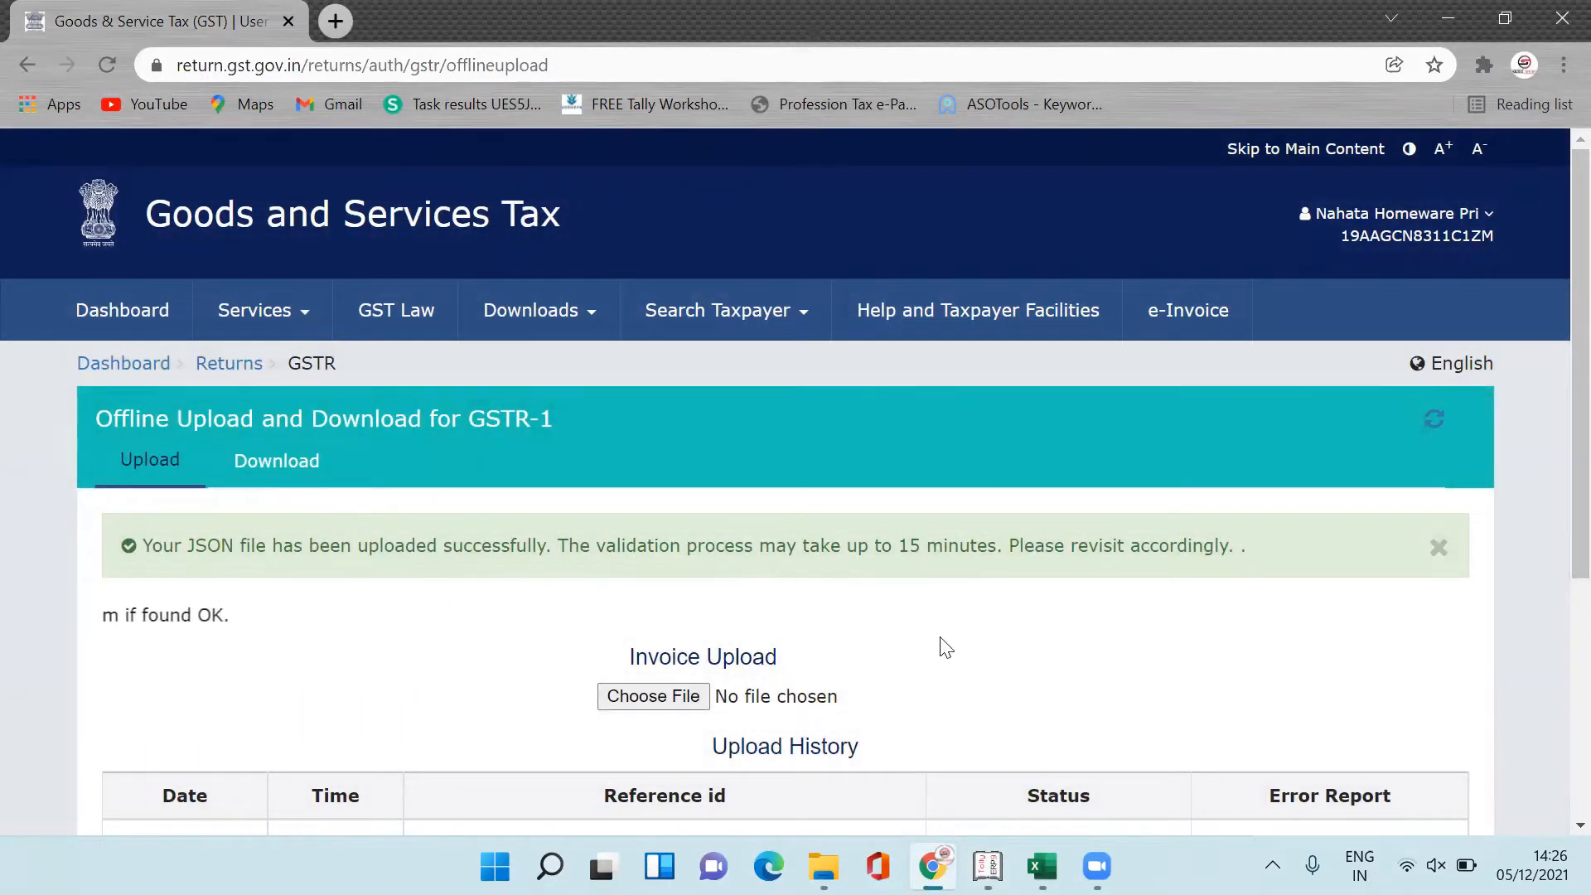
# - Refresh the GSTR-1 offline upload page and check the processing status of the newest entry in the upload history
pyautogui.click(1435, 424)
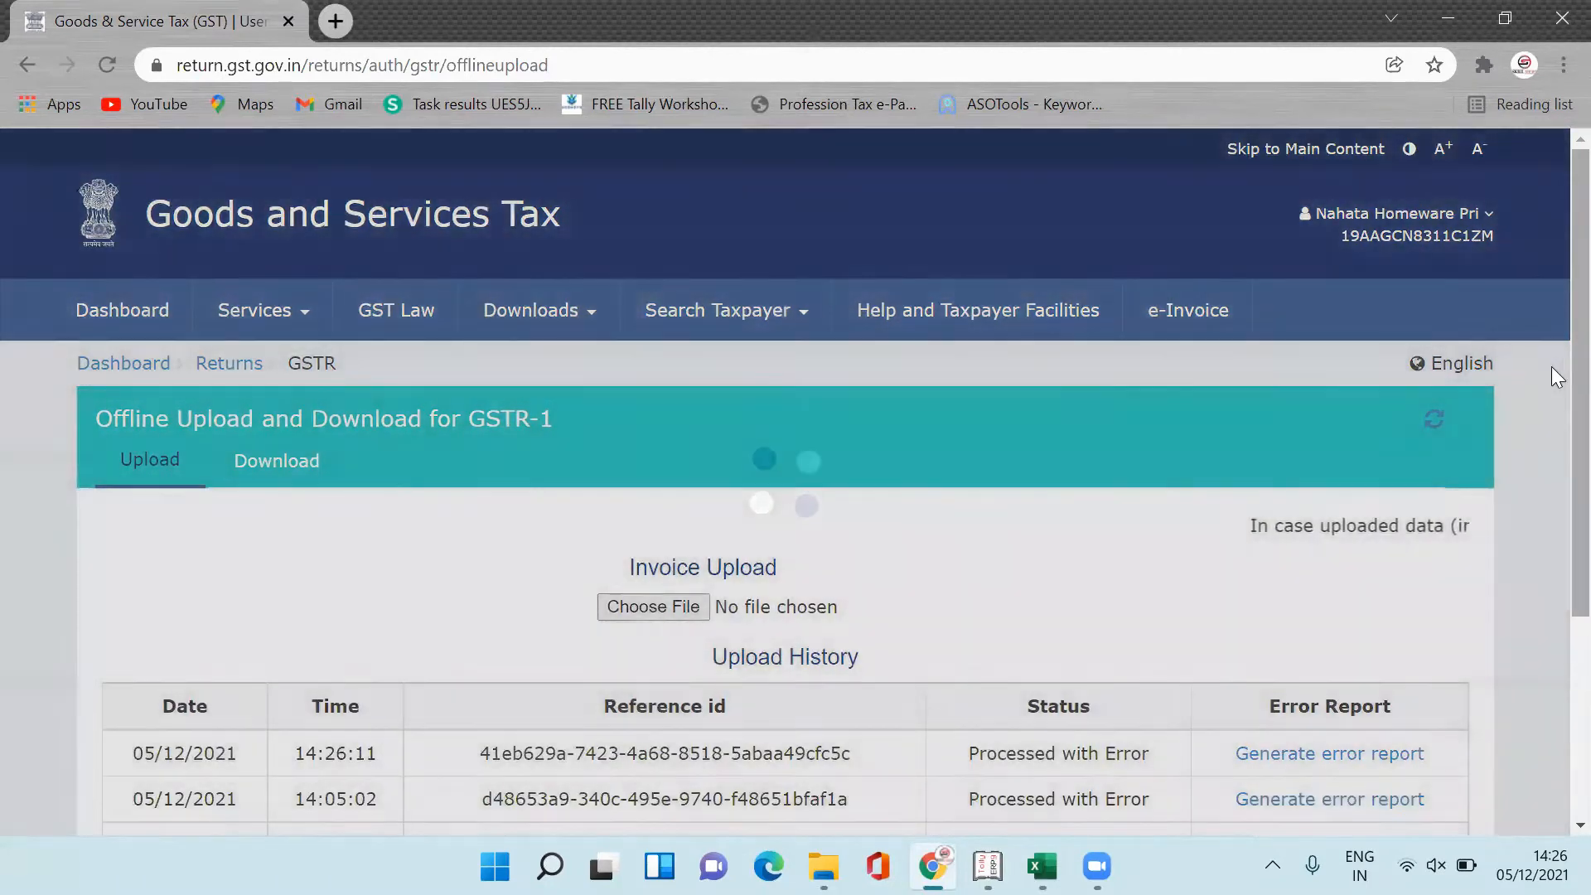
pyautogui.scroll(-1, 1554, 497)
pyautogui.scroll(-2, 1553, 497)
pyautogui.scroll(2, 1552, 431)
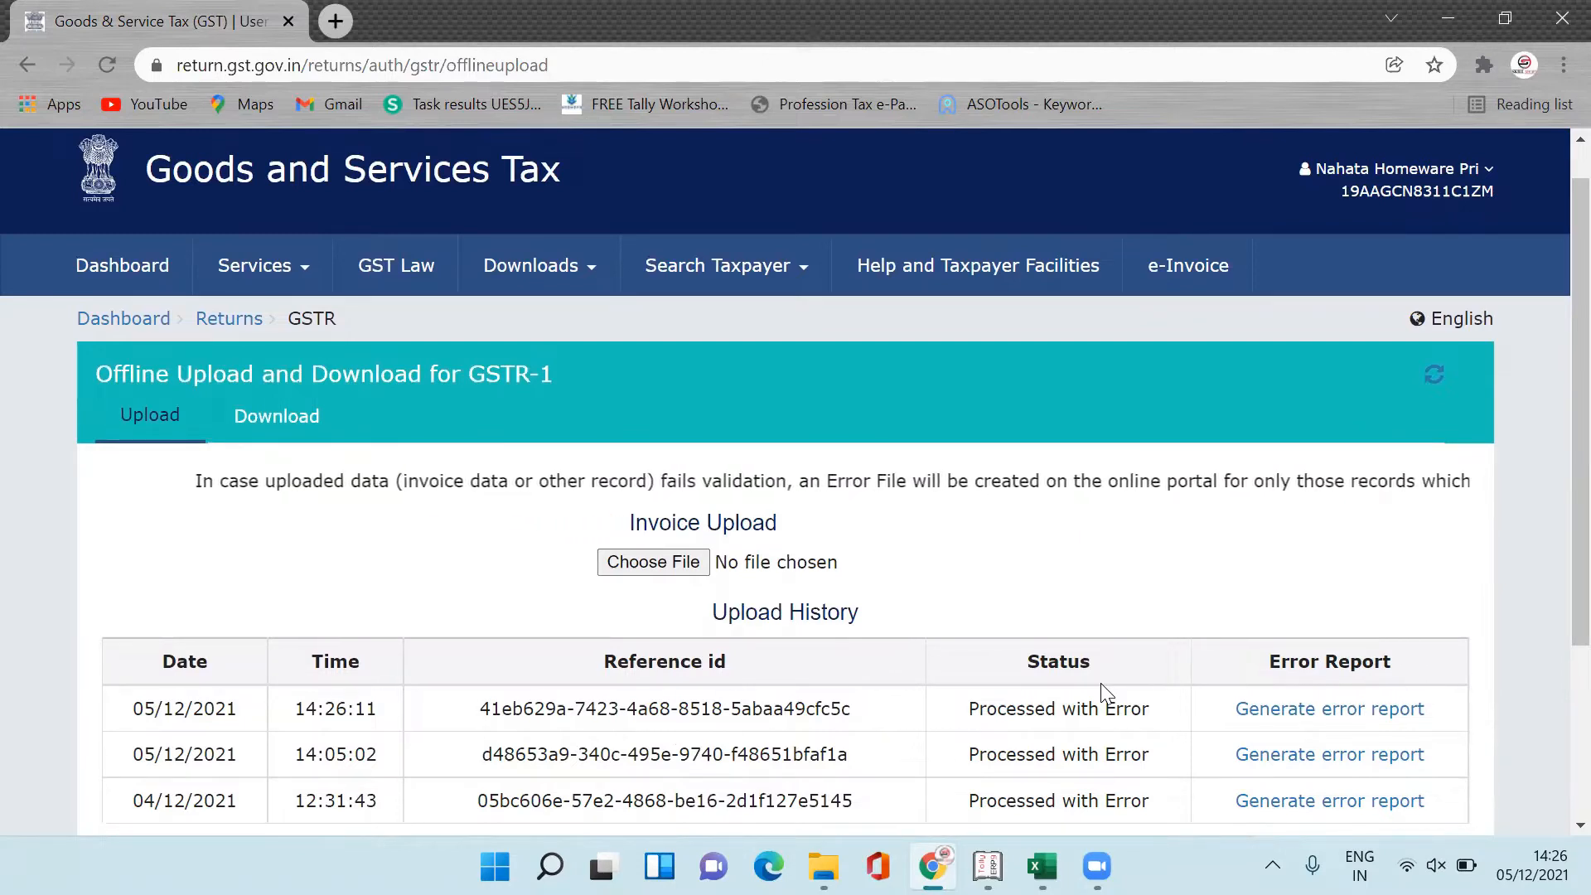
# - Switch to Tally.ERP 9 and open the HSN/SAC Summary from the November GSTR-1 report to examine its entries
pyautogui.press('super+Tab')
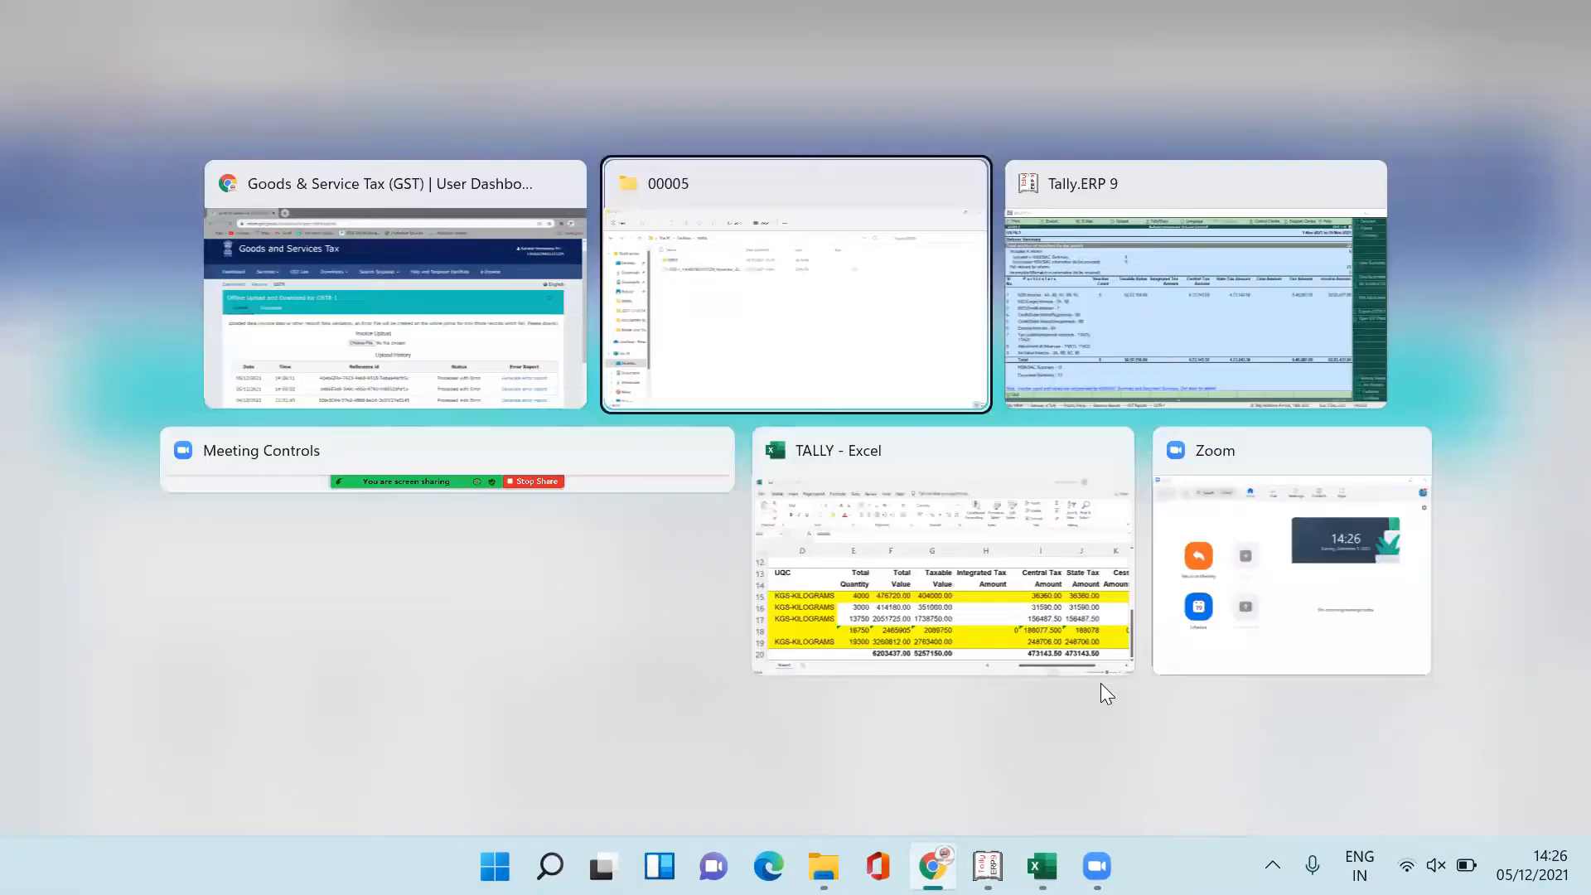
pyautogui.press('Escape')
pyautogui.press('Down')
pyautogui.press('Down')
pyautogui.press('Down')
pyautogui.press('Down')
pyautogui.press('Down')
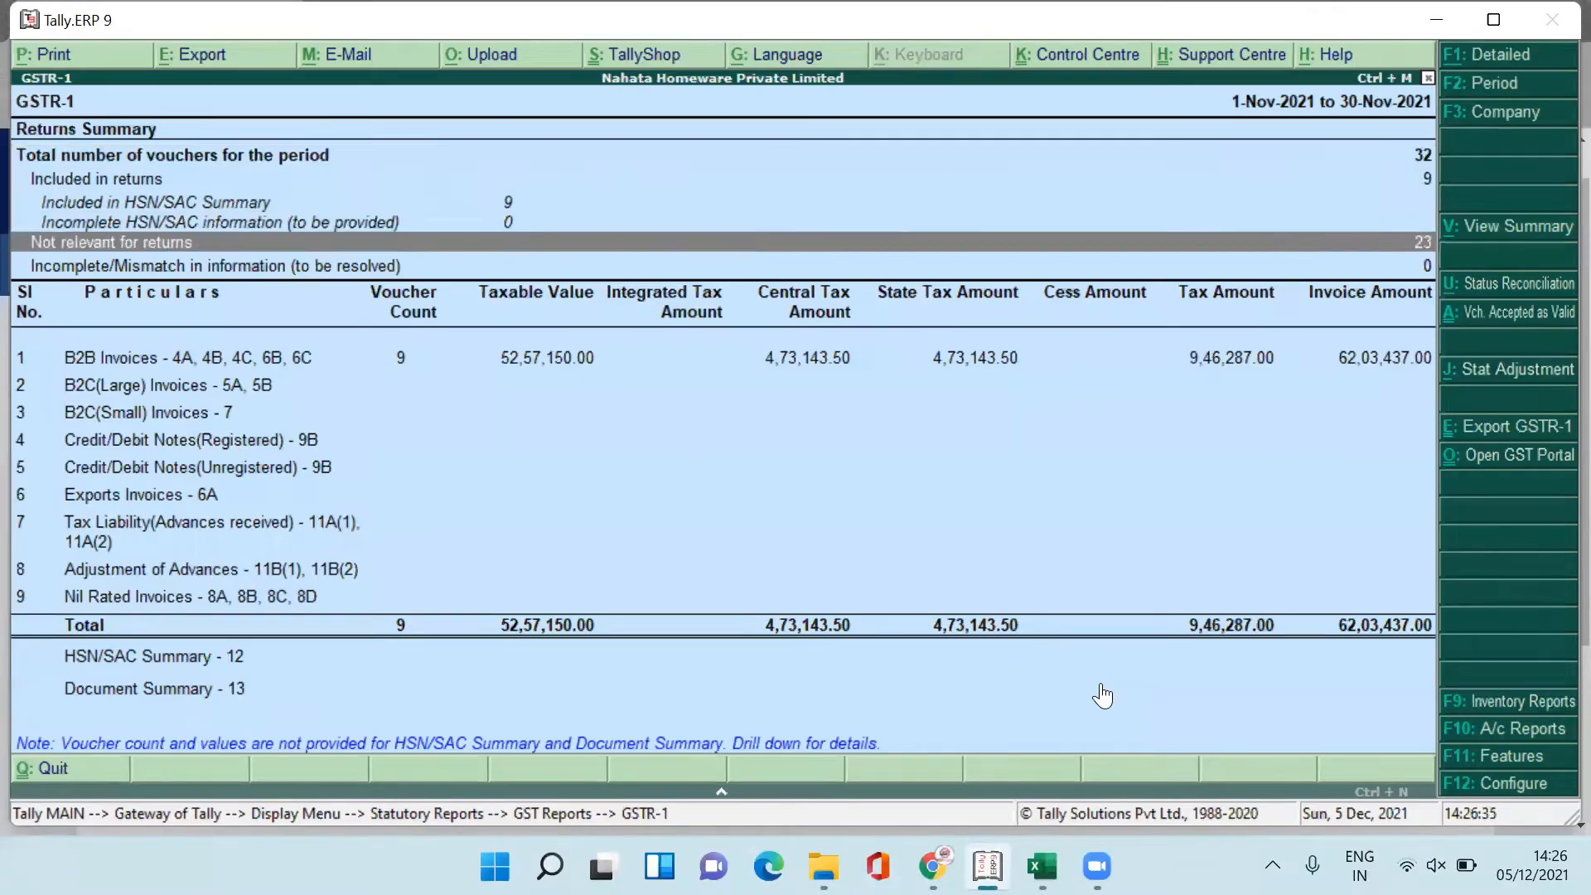
pyautogui.press('Down')
pyautogui.press('Down')
pyautogui.press('Down')
pyautogui.press('Down')
pyautogui.press('Down')
pyautogui.press('Down')
pyautogui.press('Down')
pyautogui.press('Down')
pyautogui.press('Down')
pyautogui.press('Down')
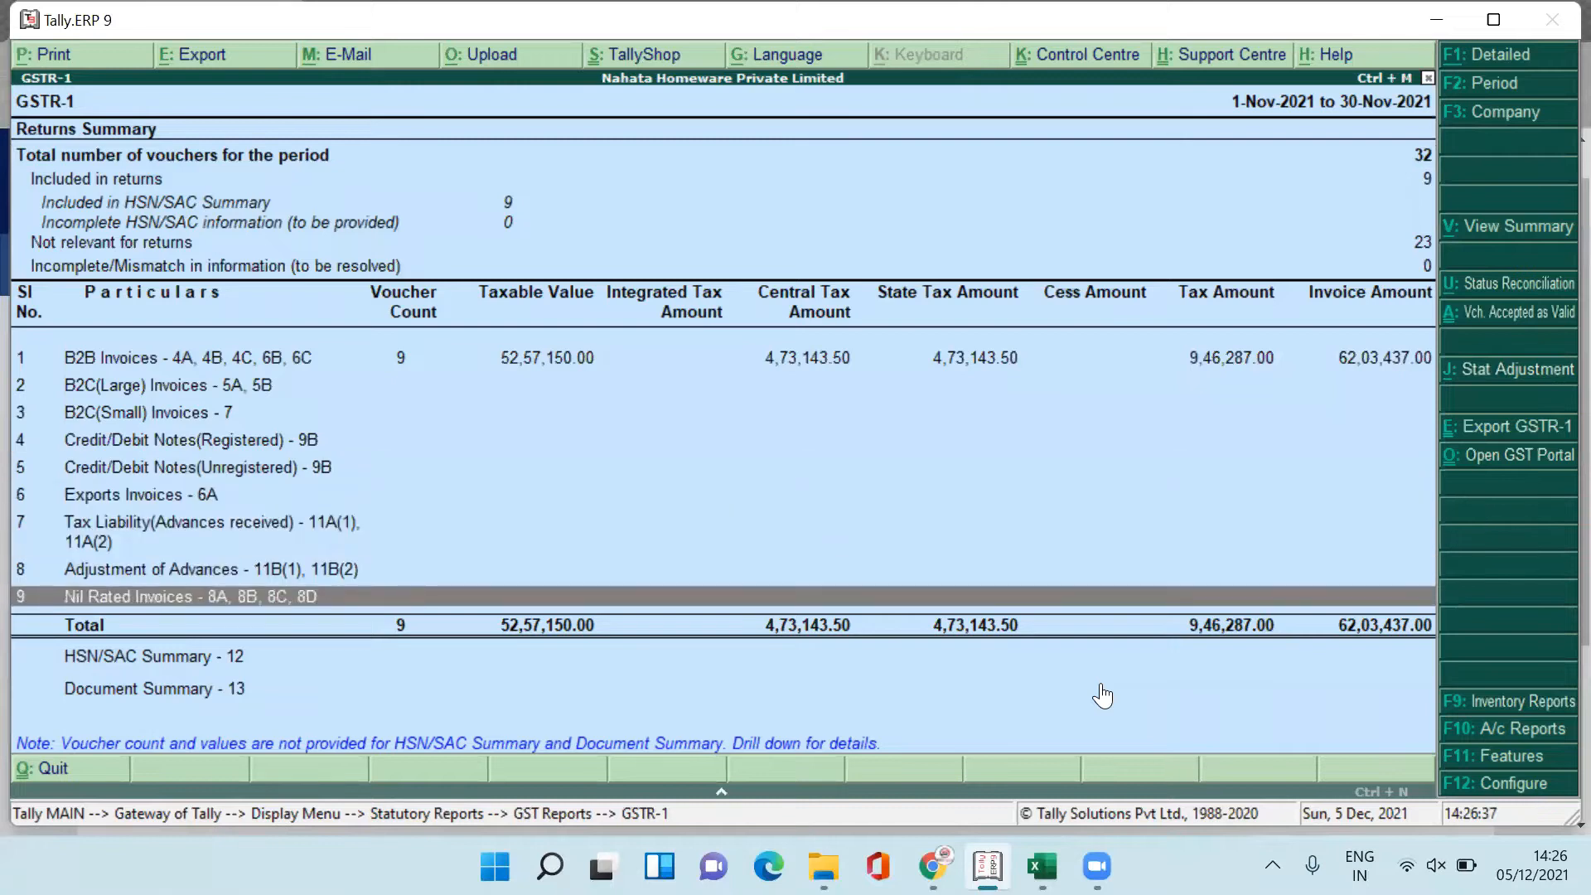
pyautogui.press('Up')
pyautogui.press('Return')
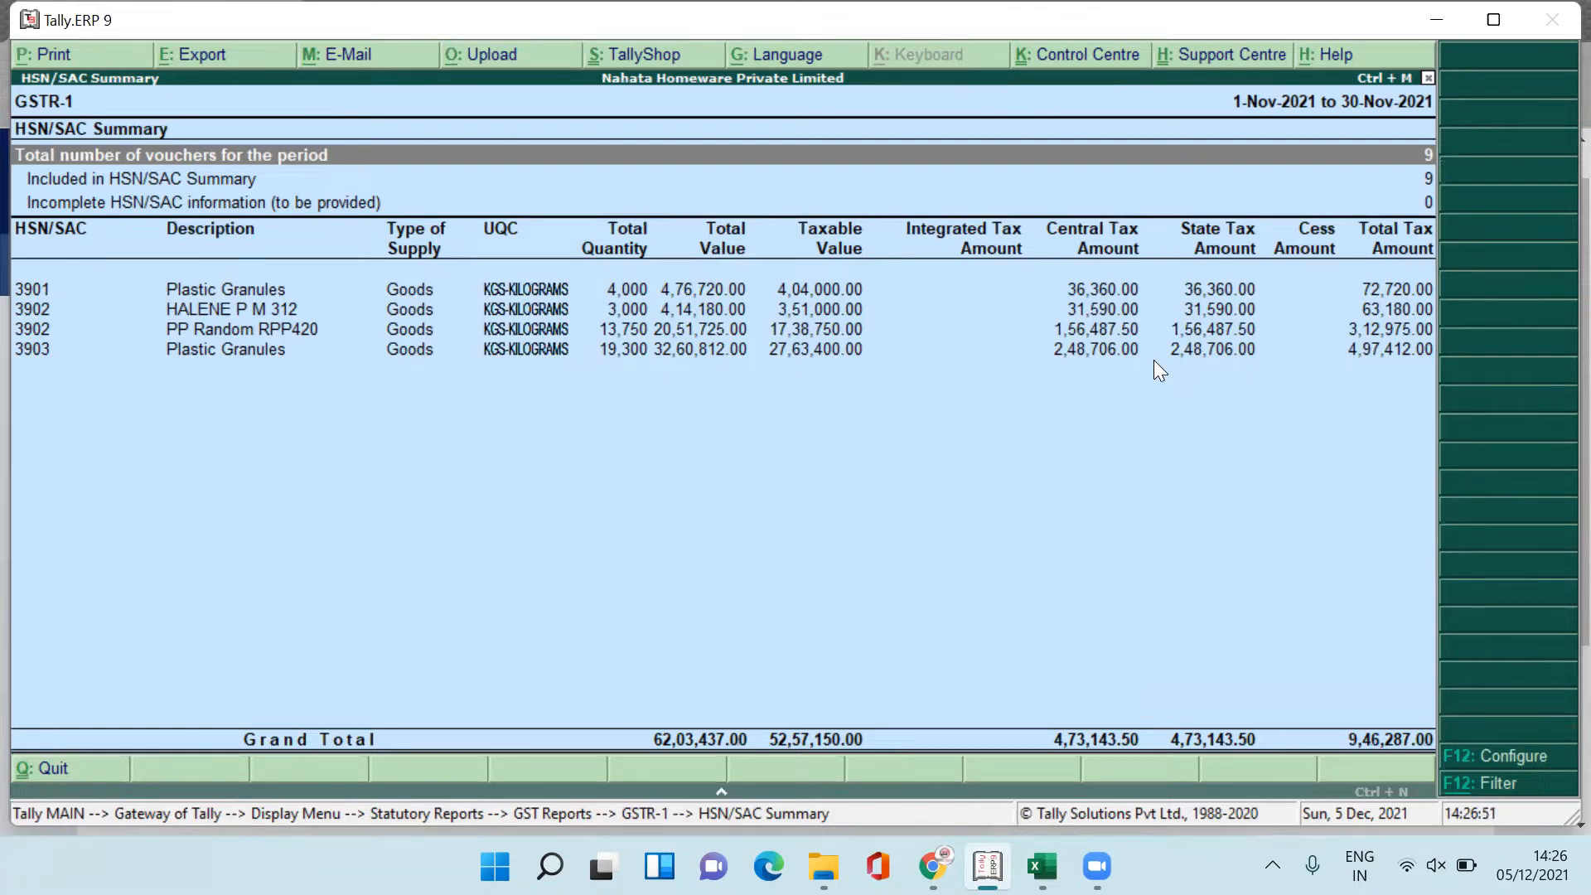
# - Switch back to the GST portal, return to File Returns and search for the November period
pyautogui.hotkey('alt', 'Tab')
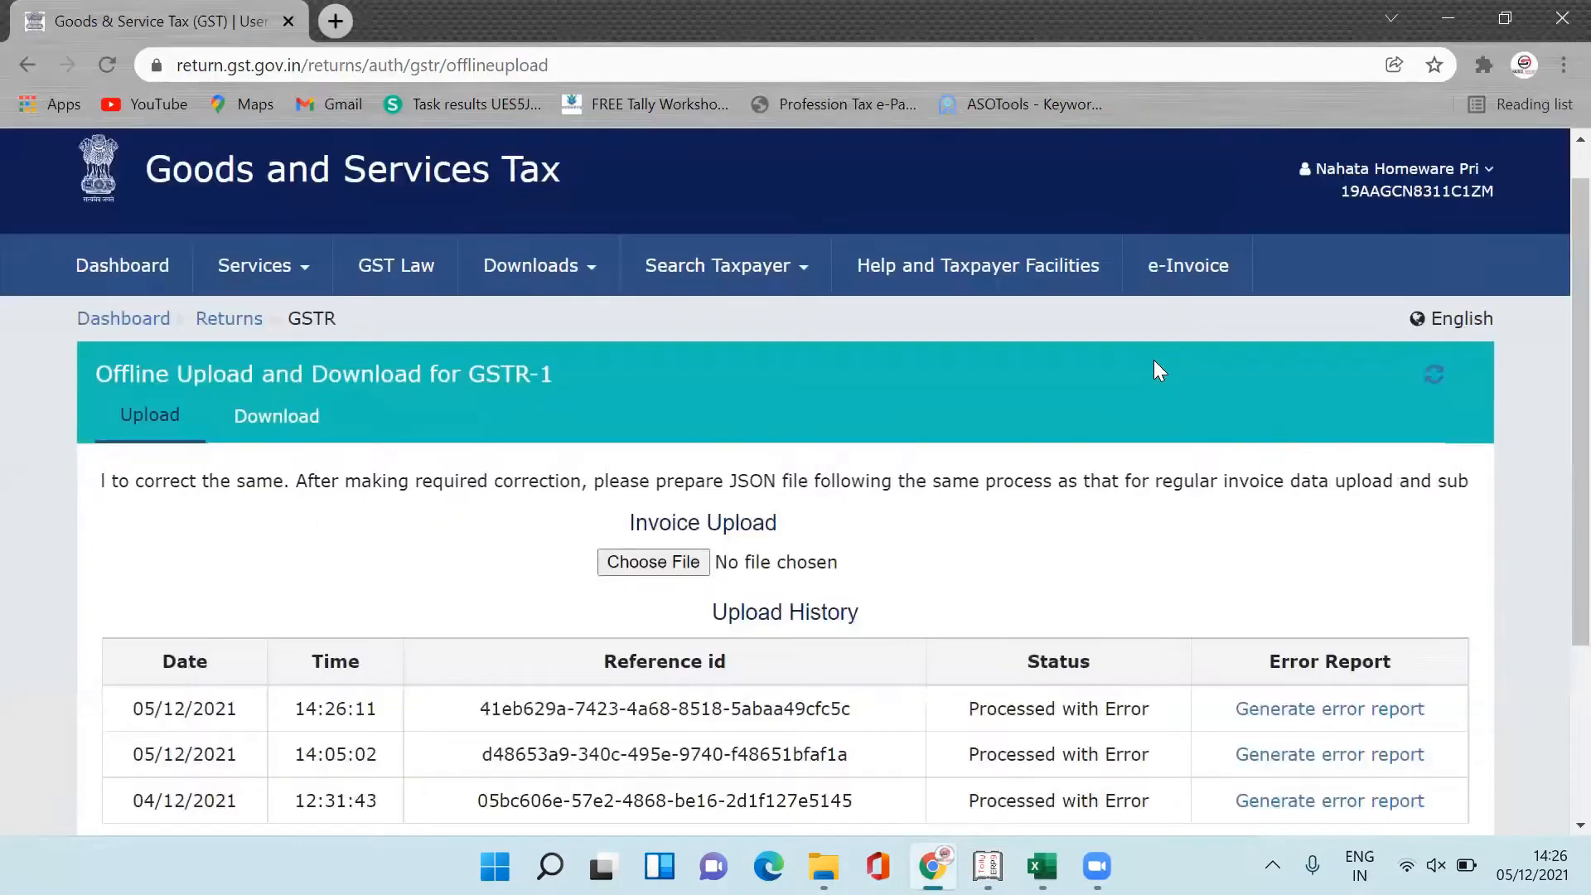
pyautogui.scroll(-5, 1551, 640)
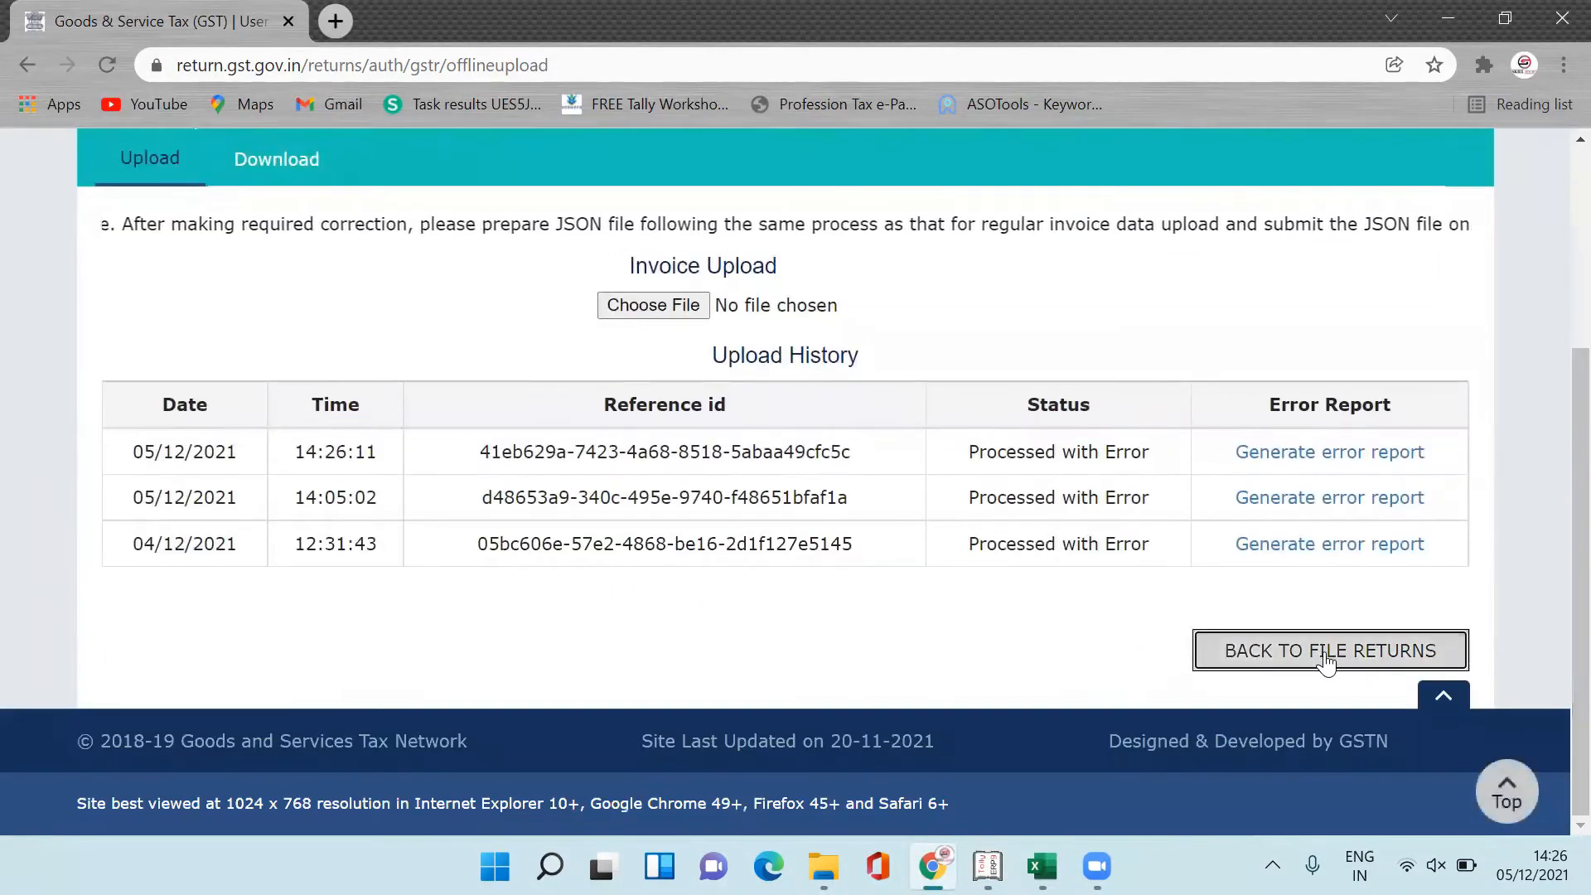
pyautogui.click(1330, 653)
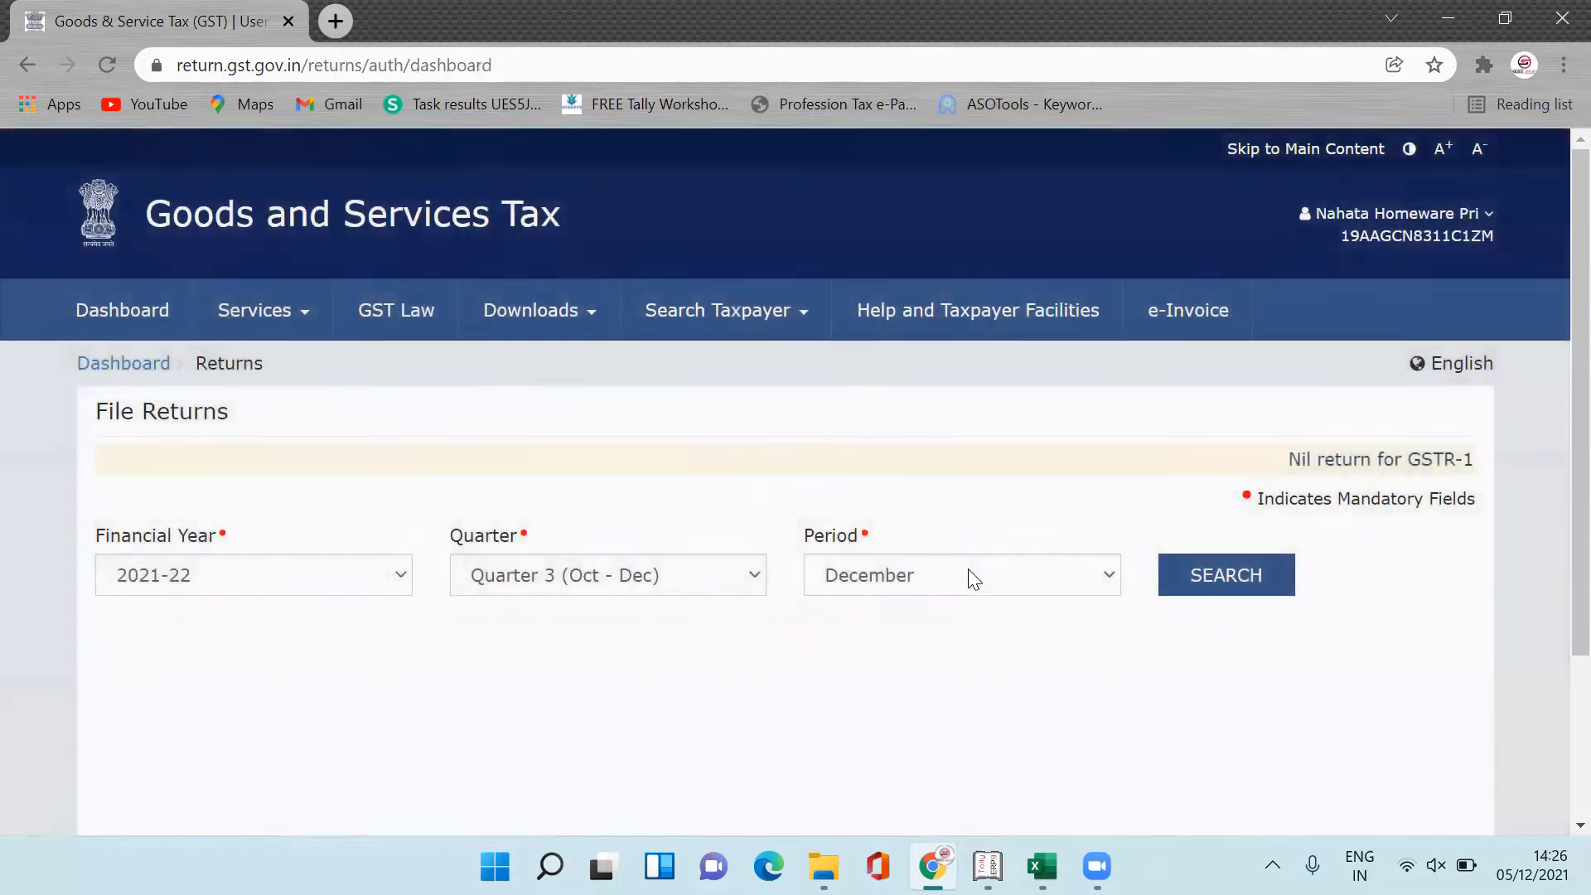
pyautogui.click(966, 575)
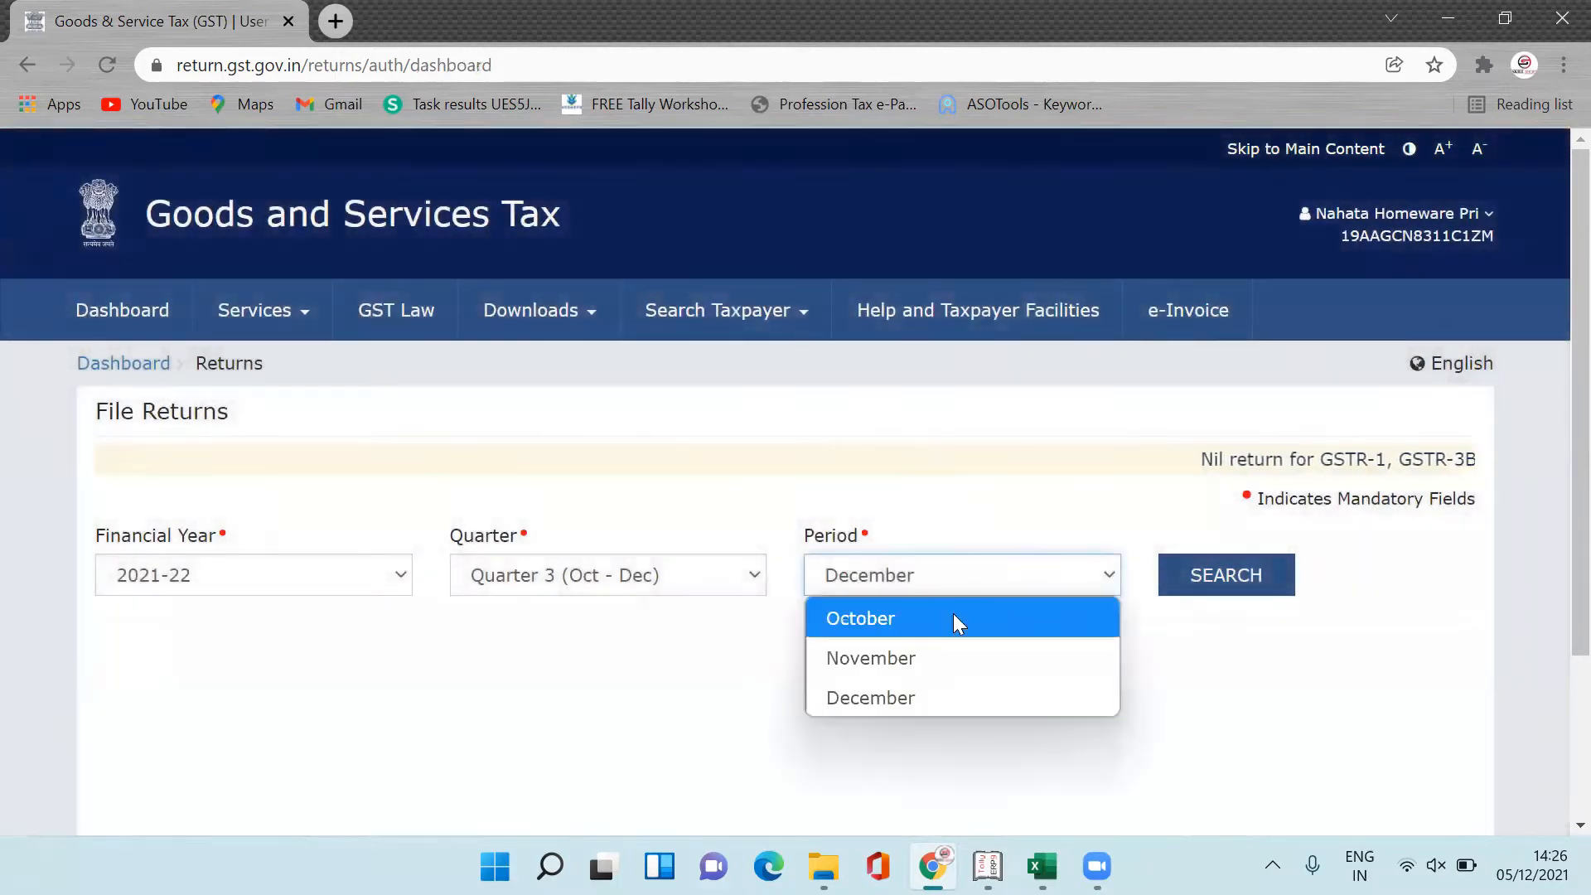
pyautogui.click(942, 657)
pyautogui.click(1271, 572)
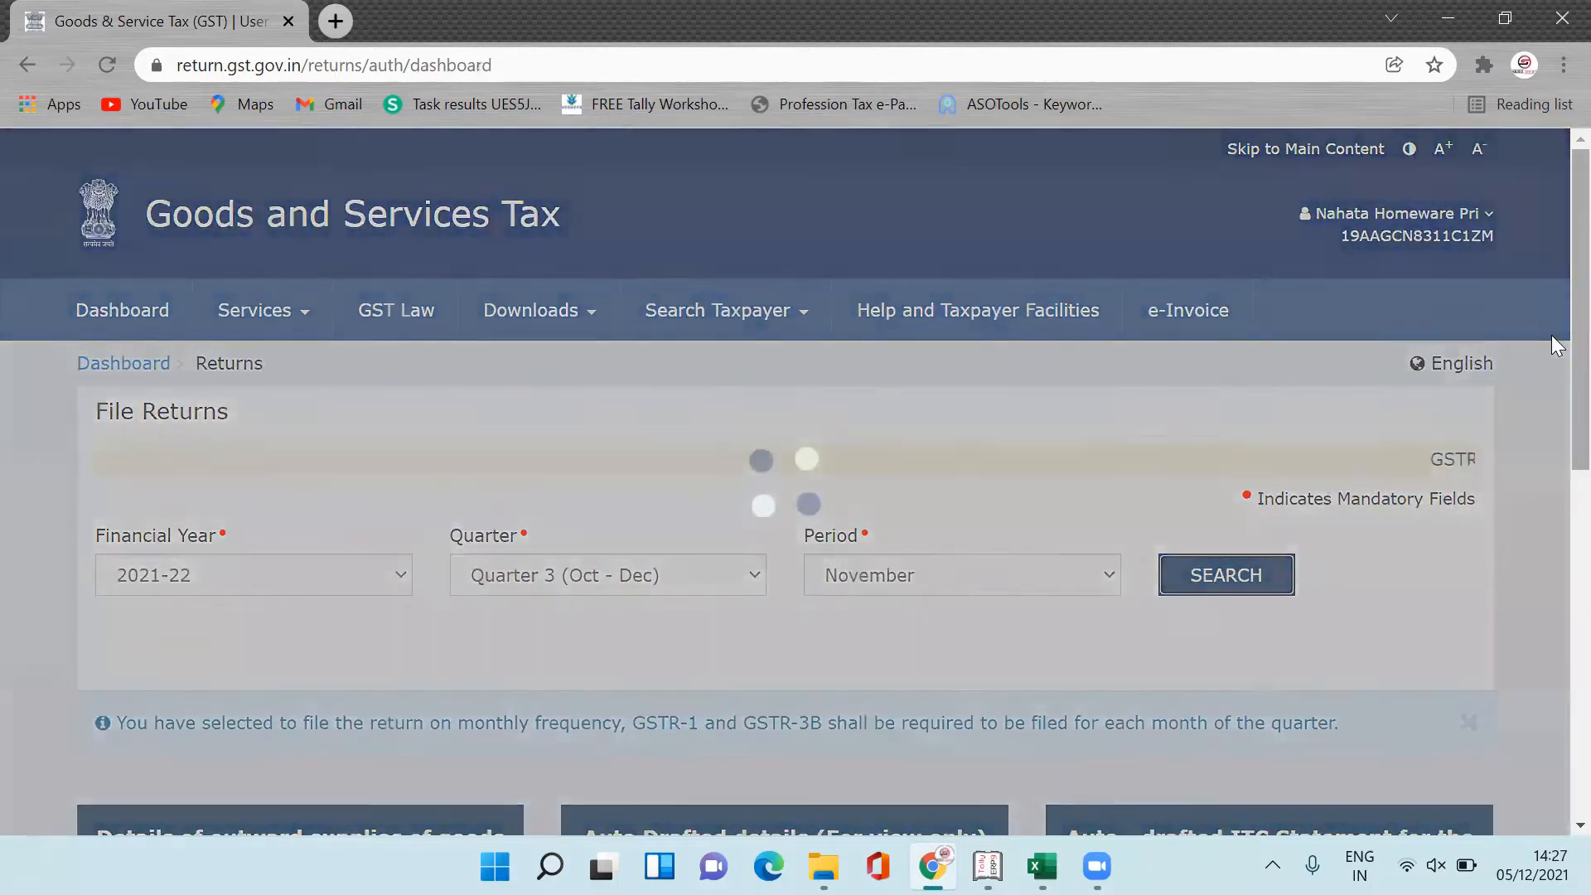
# - Open GSTR1 for online preparation and review the record tiles under Add Record Details
pyautogui.scroll(-4, 1554, 431)
pyautogui.scroll(-1, 1556, 530)
pyautogui.click(192, 628)
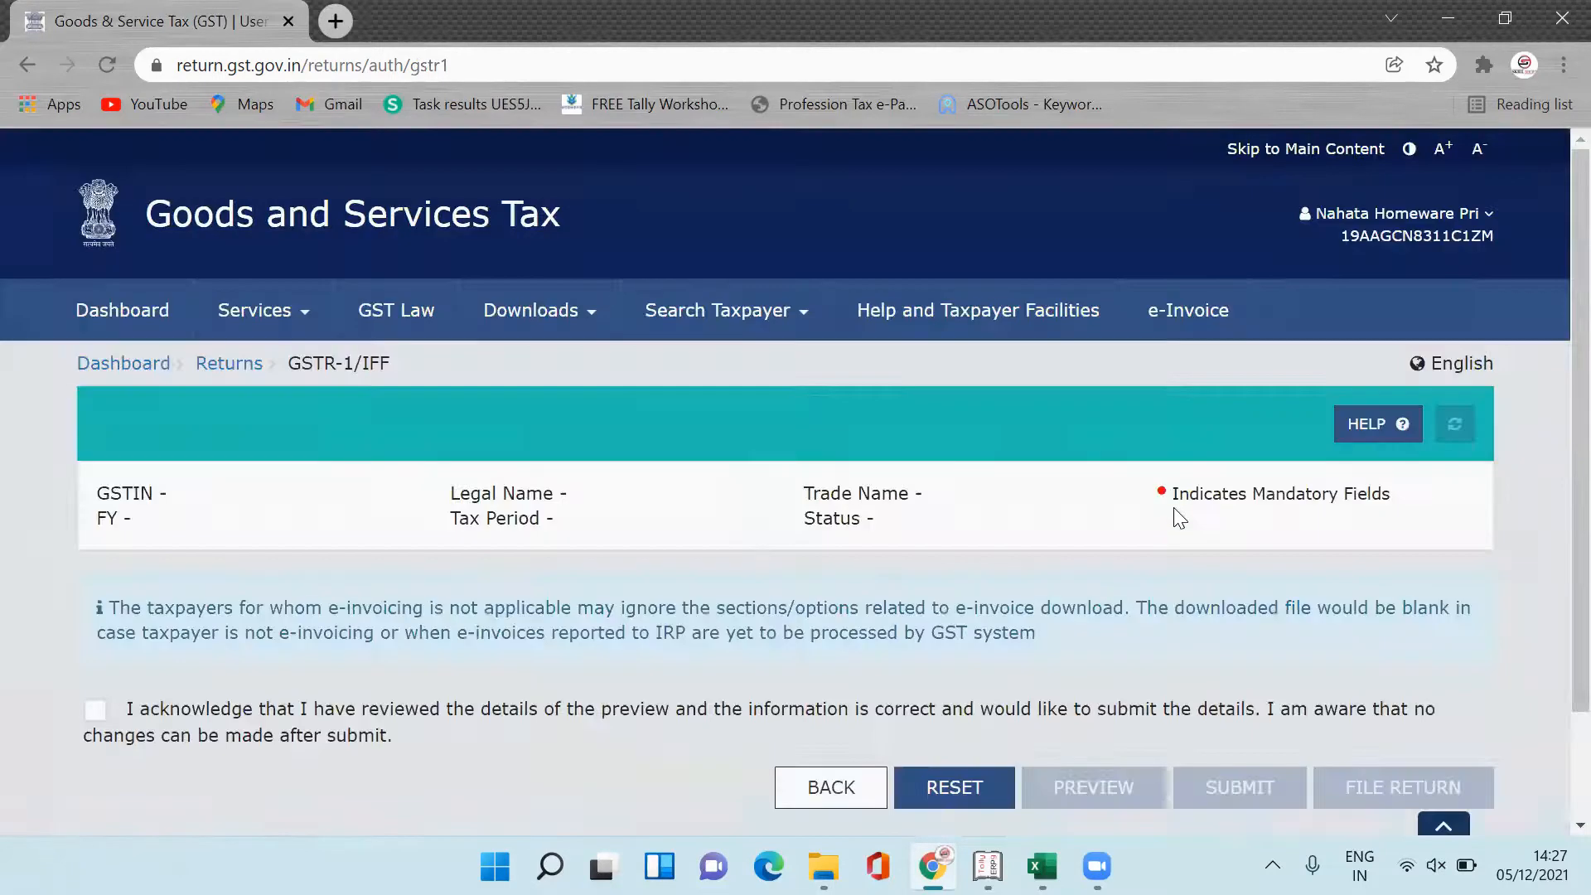
pyautogui.scroll(-7, 1550, 332)
pyautogui.scroll(2, 1552, 456)
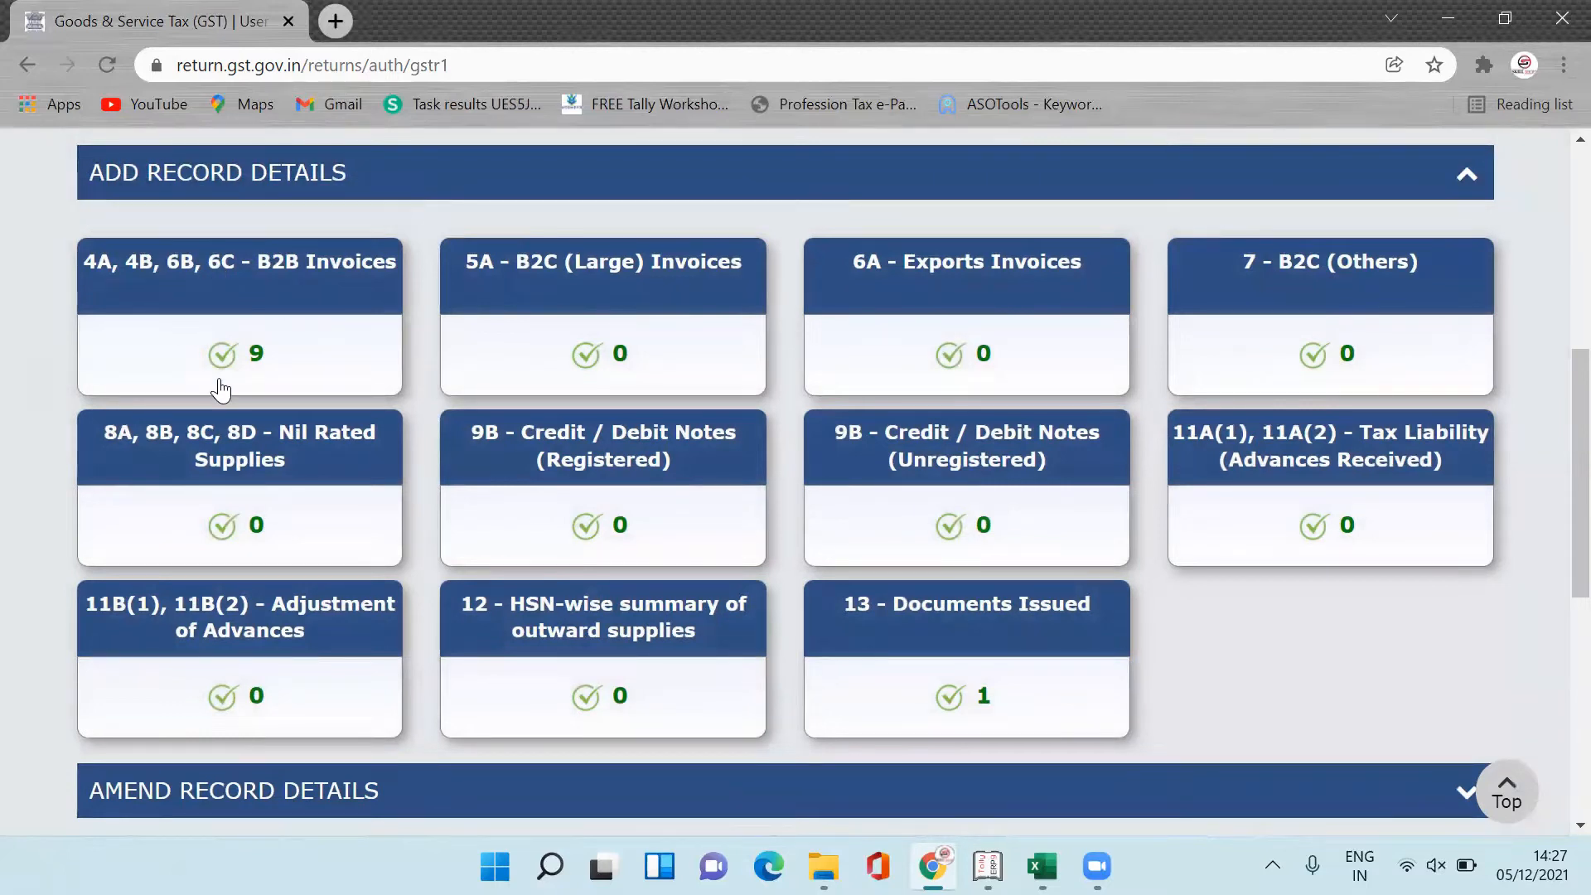
# - Open the B2B Invoices section and view the processed invoice details of Nahata Plastic Vyapaar Private Limited
pyautogui.click(299, 309)
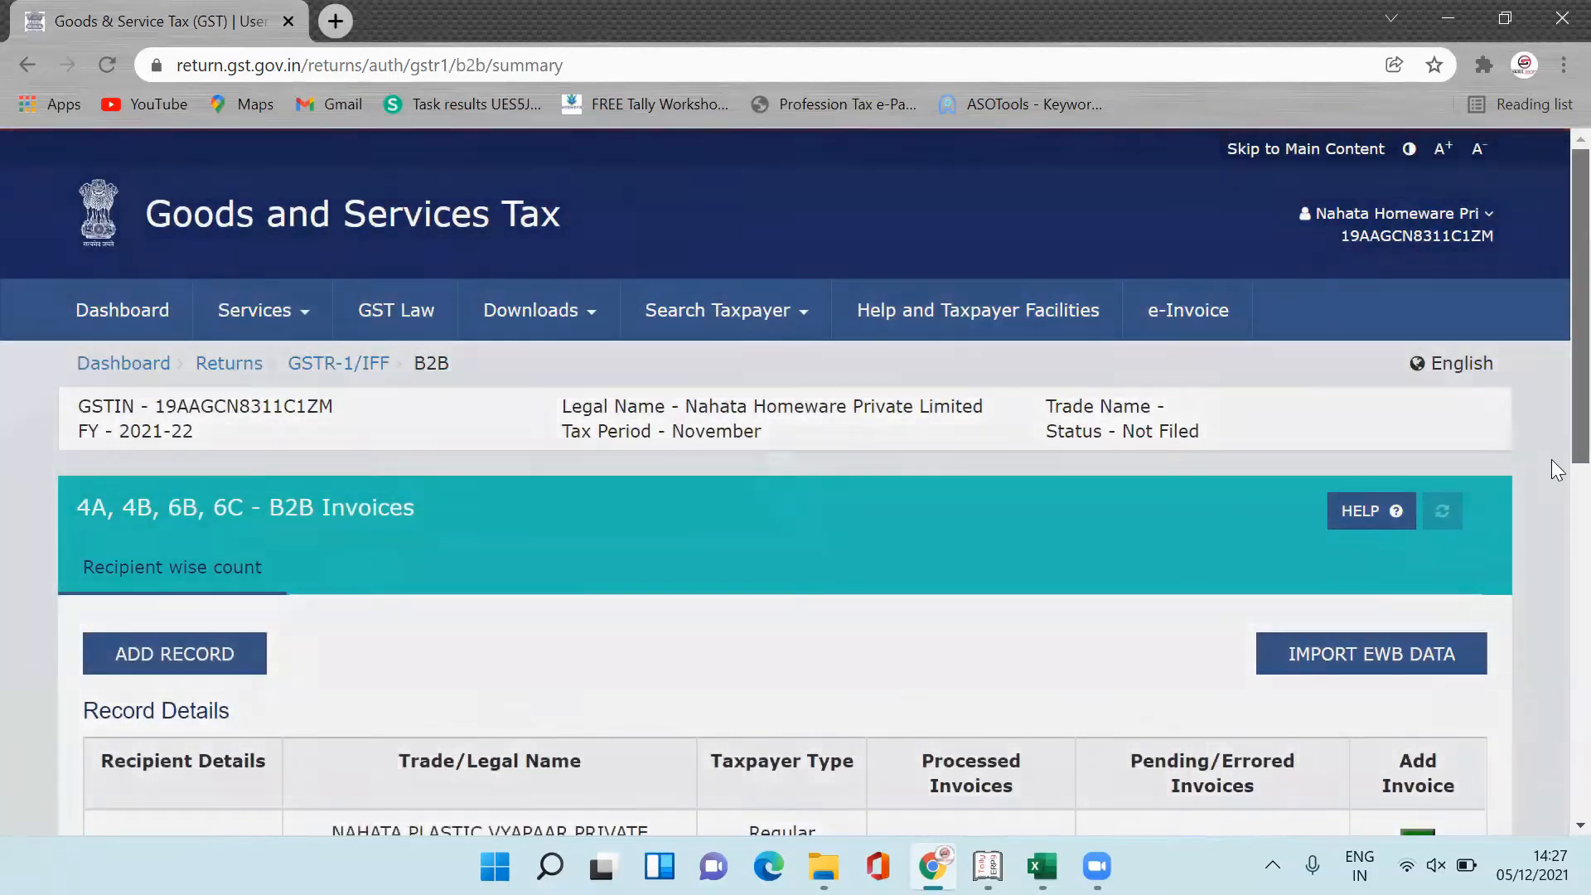
pyautogui.scroll(-5, 1552, 497)
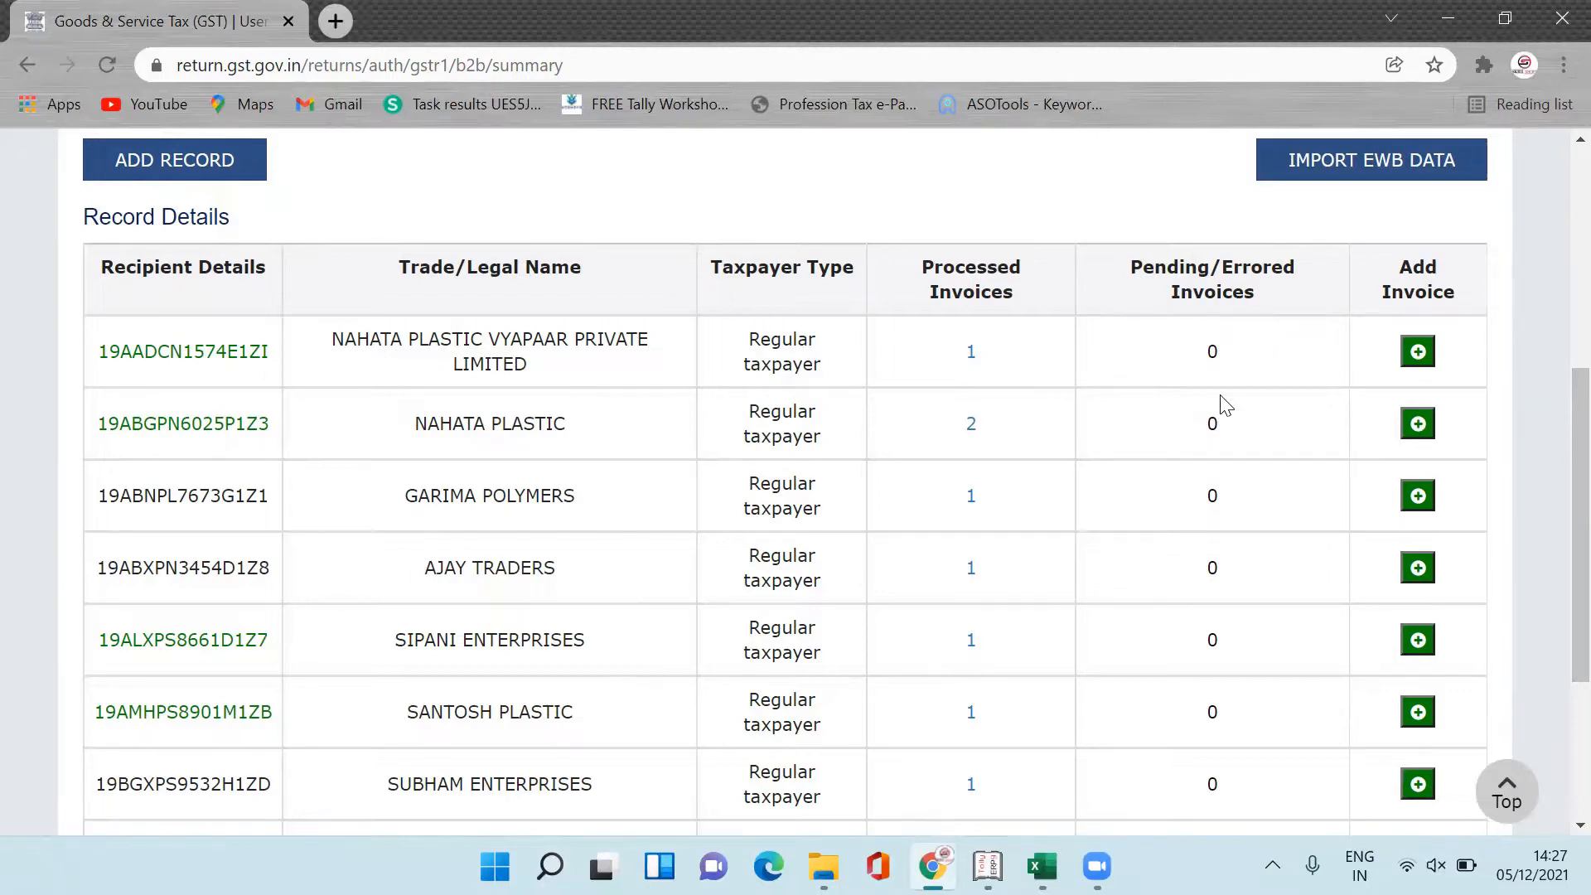
pyautogui.click(970, 361)
pyautogui.scroll(-4, 1551, 497)
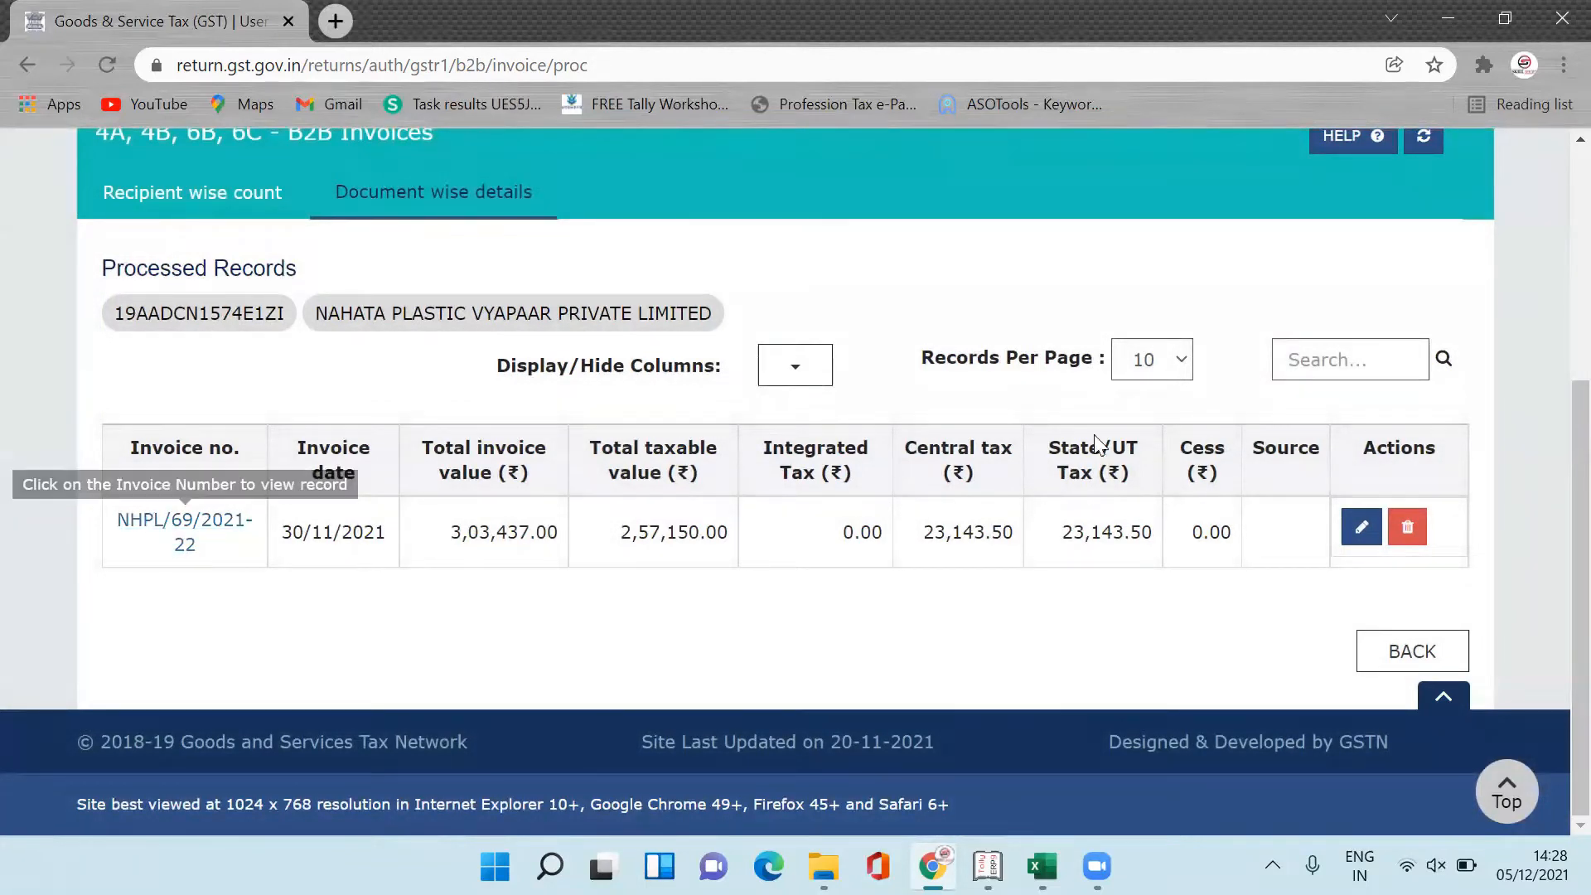
# - Open the processed invoice of Nahata Plastic Vyapaar Private Limited, examine its recipient and supply details, and return to the processed records
pyautogui.click(1182, 367)
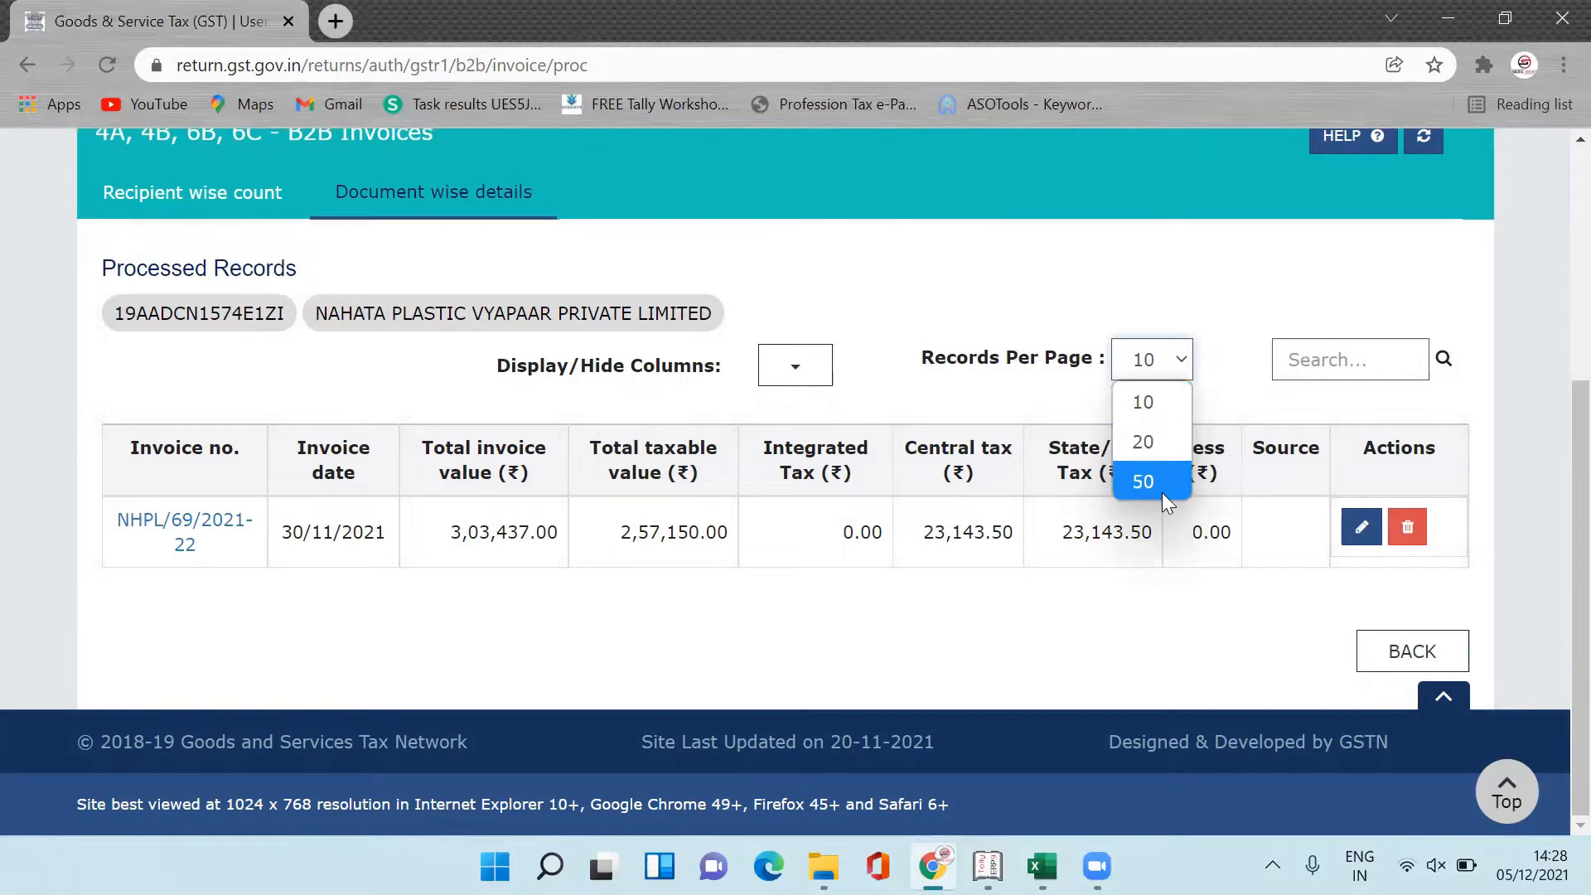
pyautogui.click(1251, 286)
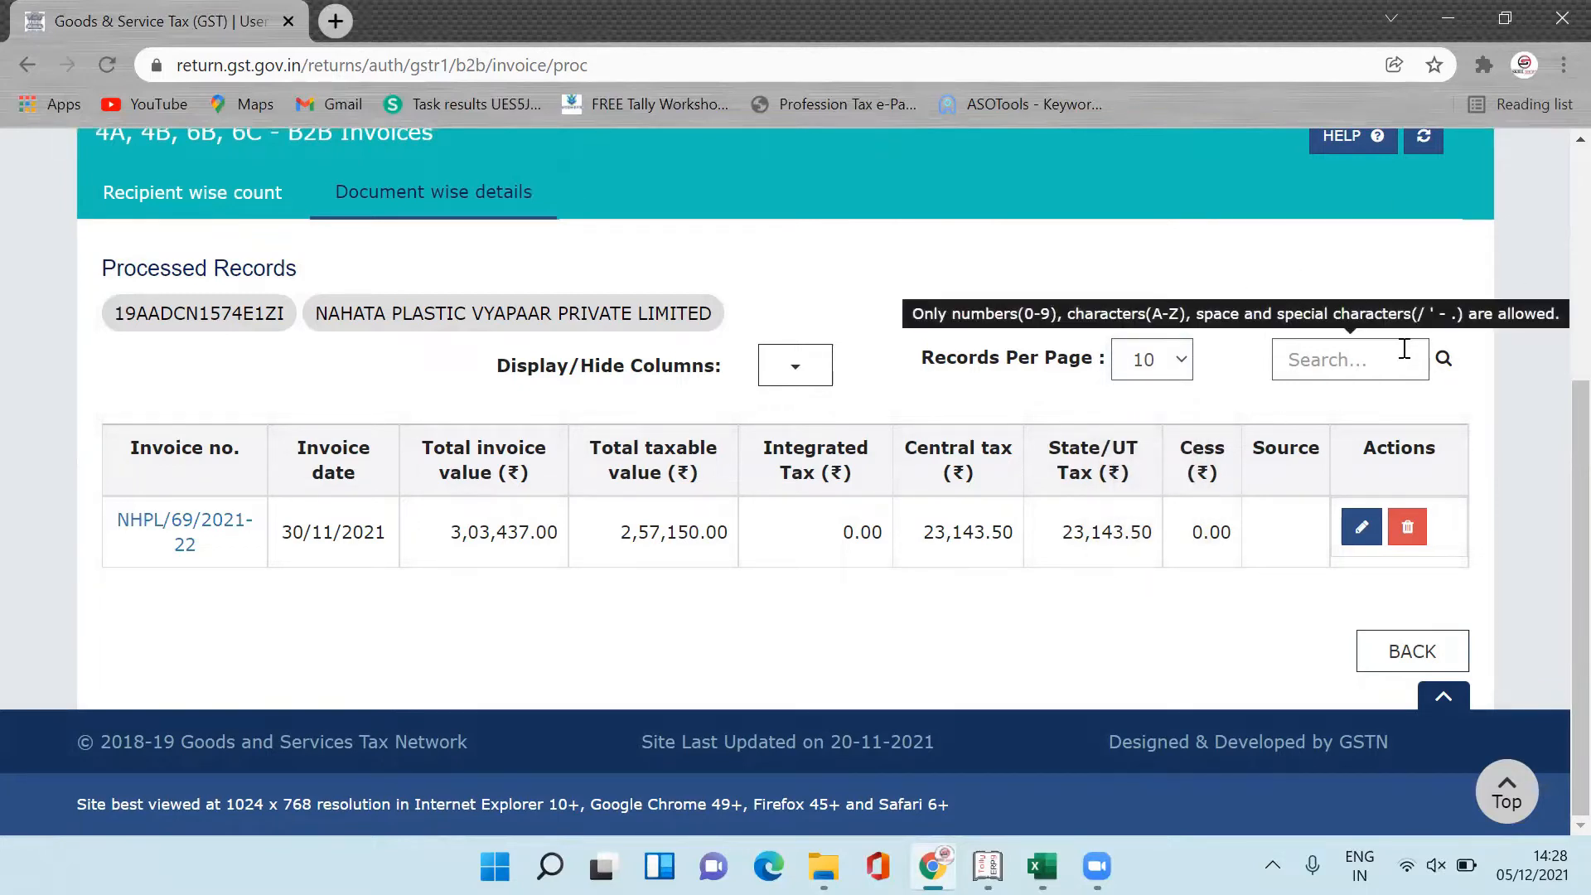
pyautogui.click(191, 531)
pyautogui.moveTo(1552, 265); pyautogui.dragTo(1550, 403)
pyautogui.scroll(2, 1550, 403)
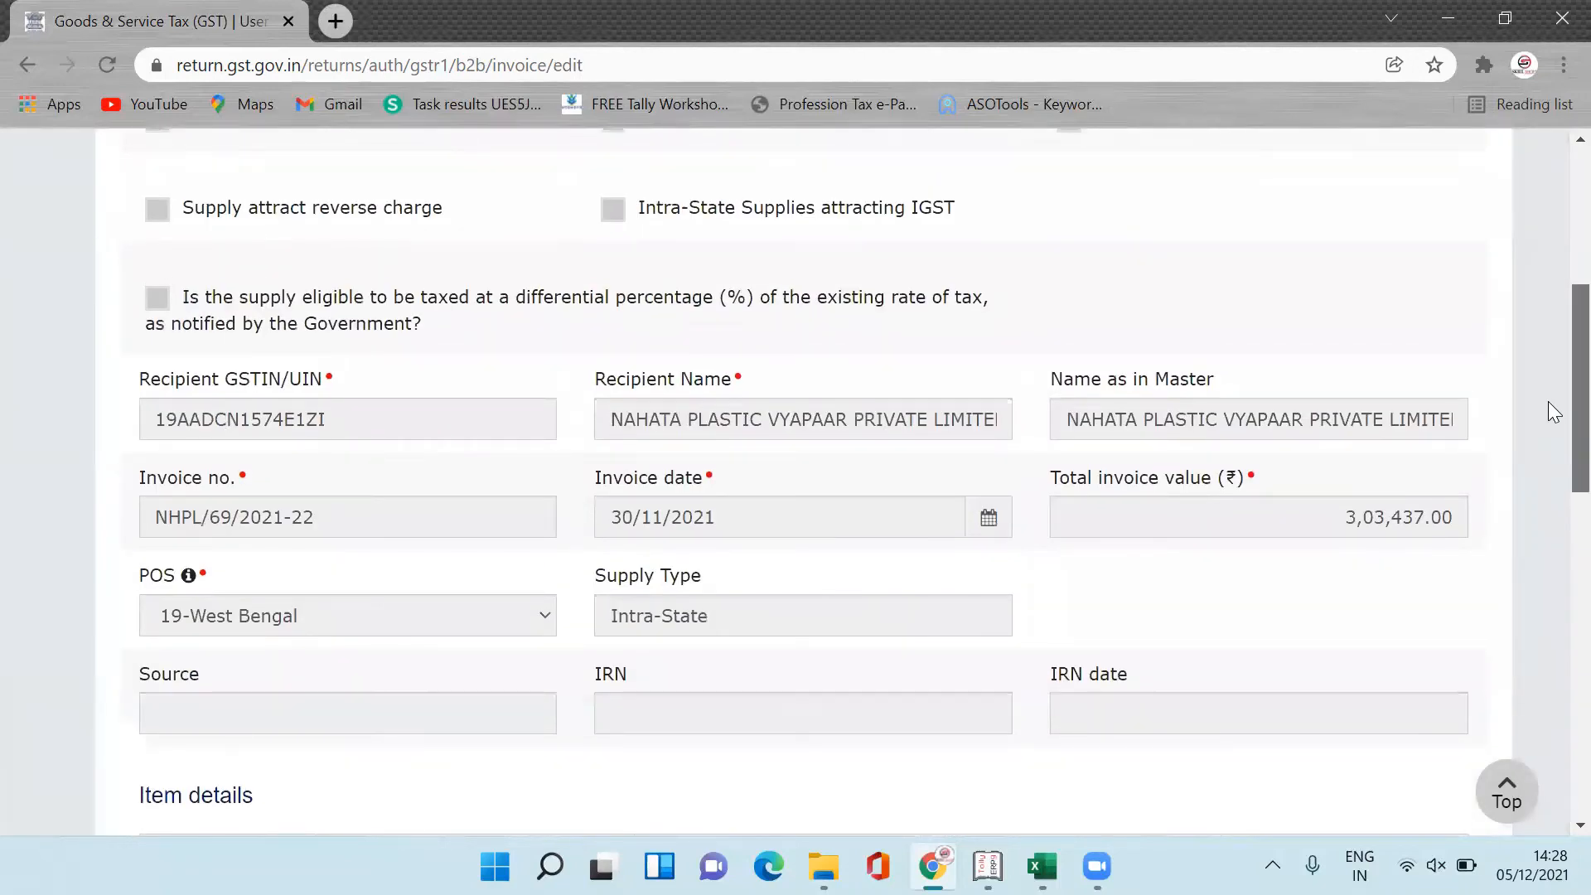
pyautogui.moveTo(1548, 401); pyautogui.dragTo(1516, 406)
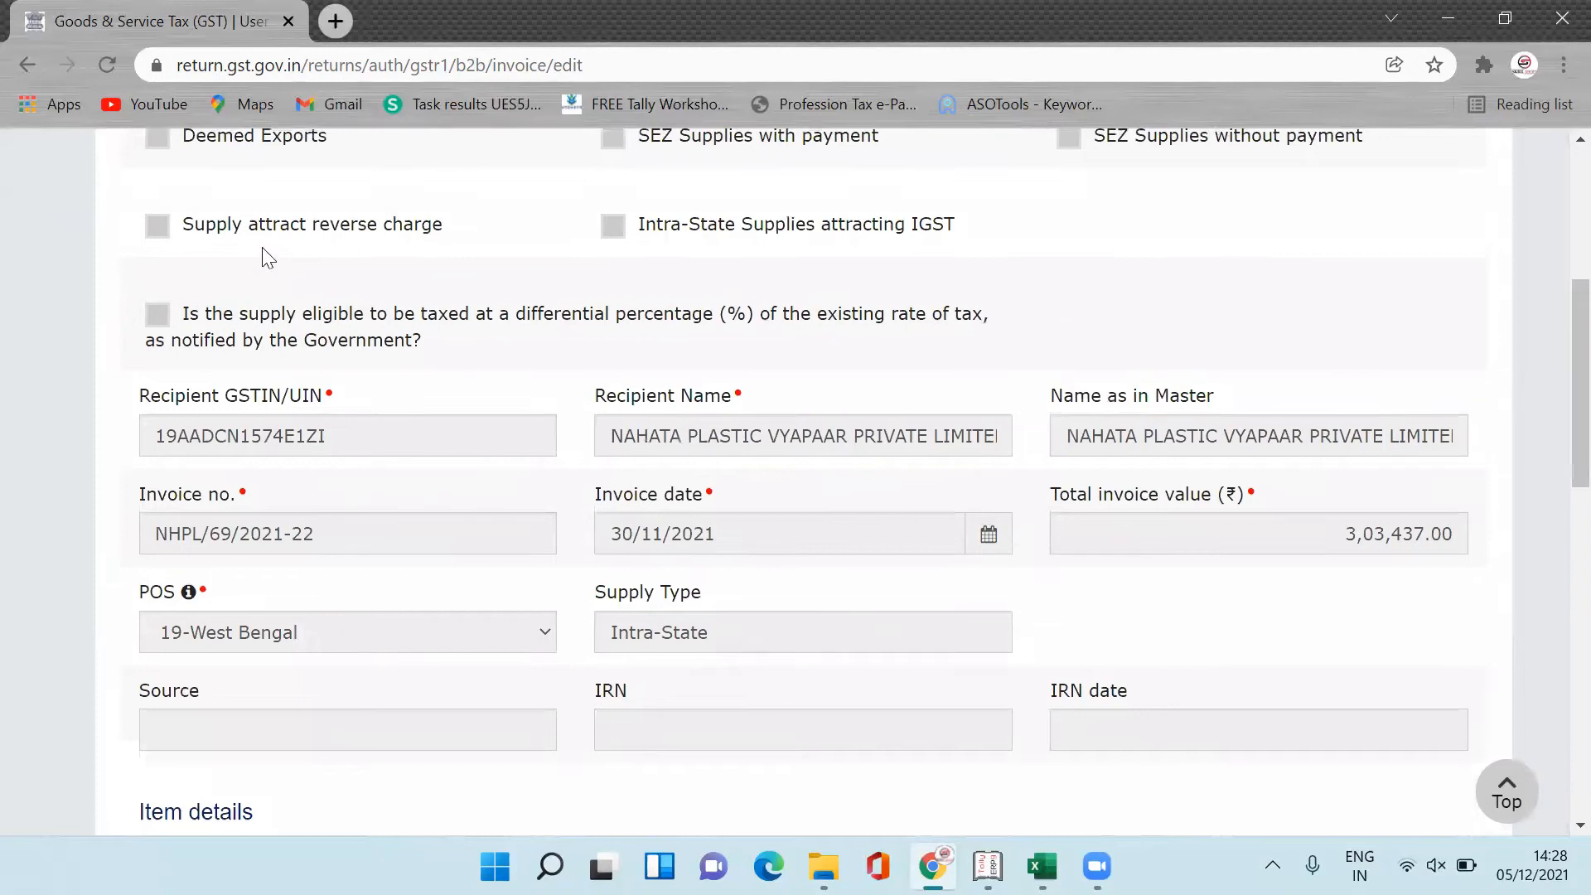
pyautogui.click(28, 67)
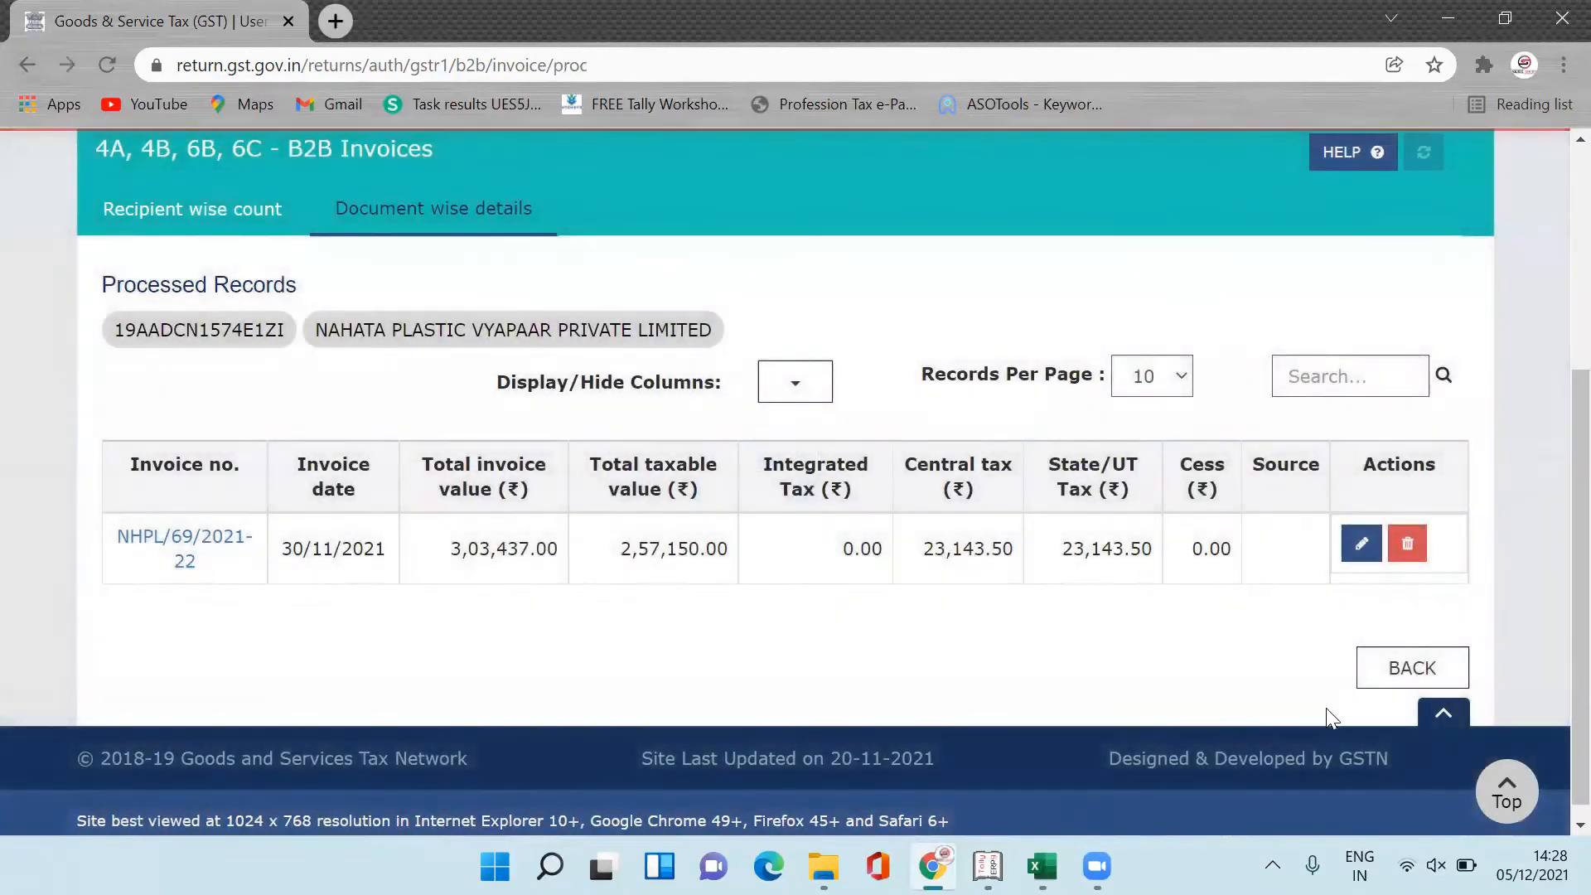
# - Go back from the B2B Invoices section to the GSTR-1 page and review the record tiles under Add Record Details
pyautogui.click(1440, 663)
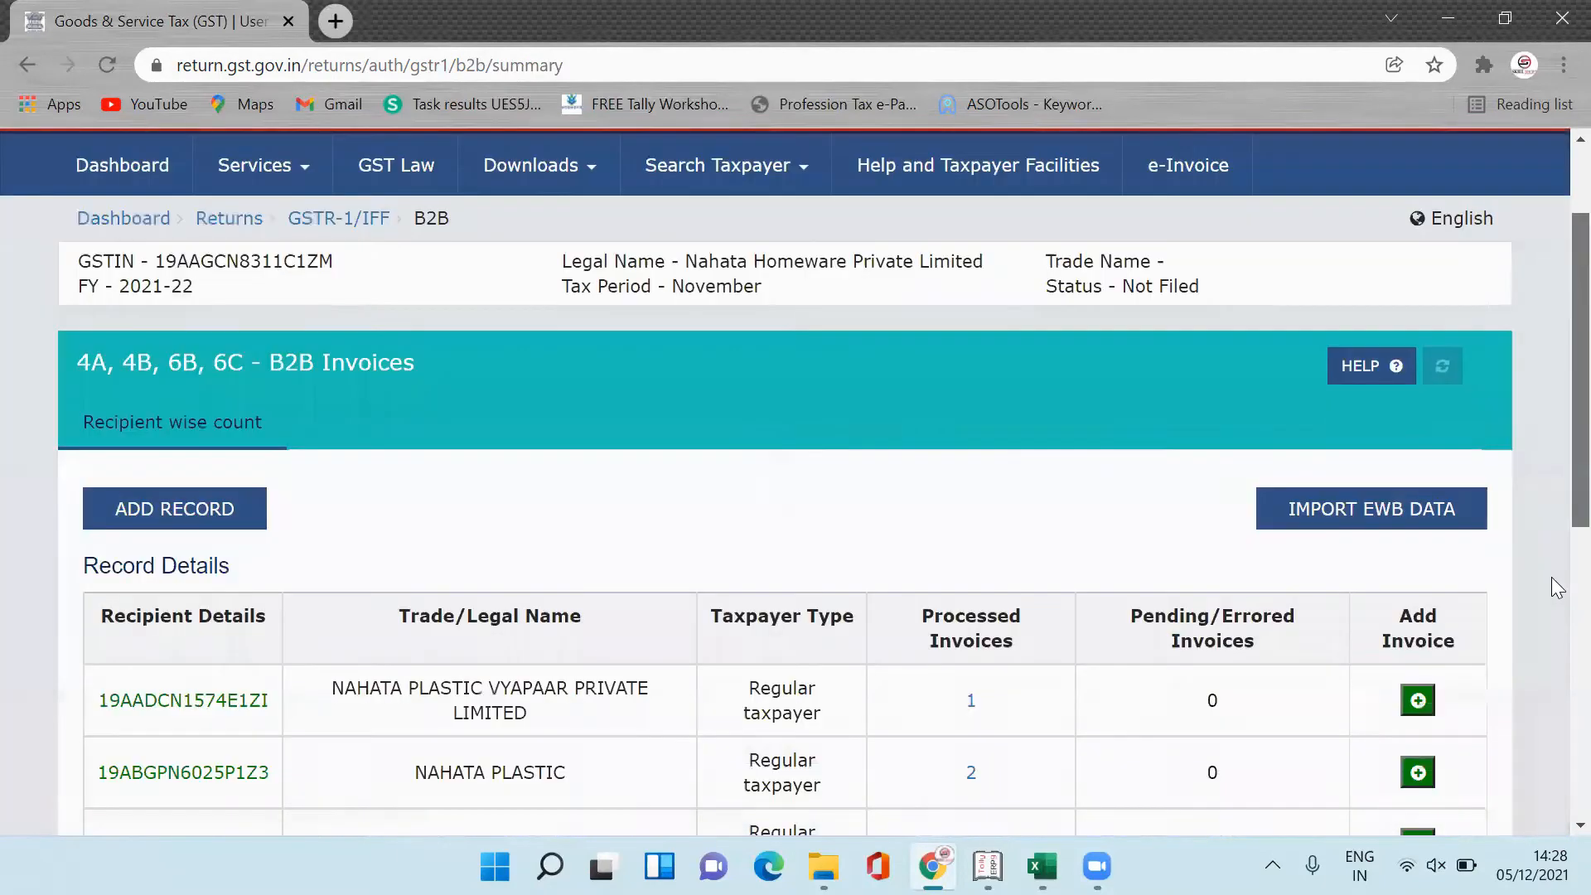
pyautogui.scroll(-6, 1551, 554)
pyautogui.click(1442, 740)
pyautogui.click(1442, 740)
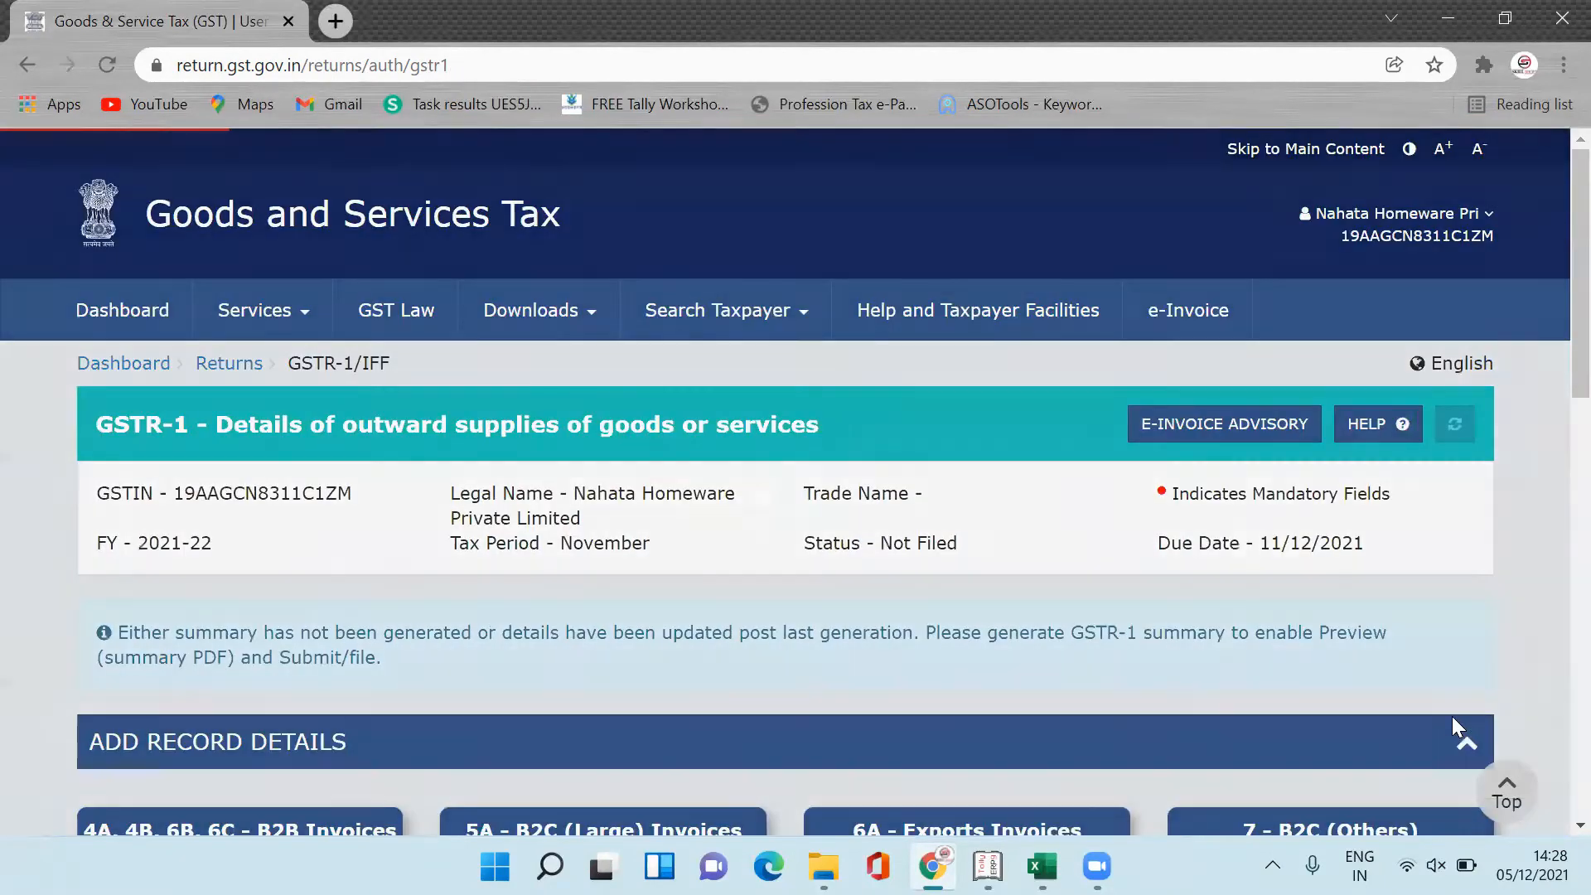
pyautogui.scroll(-4, 1556, 580)
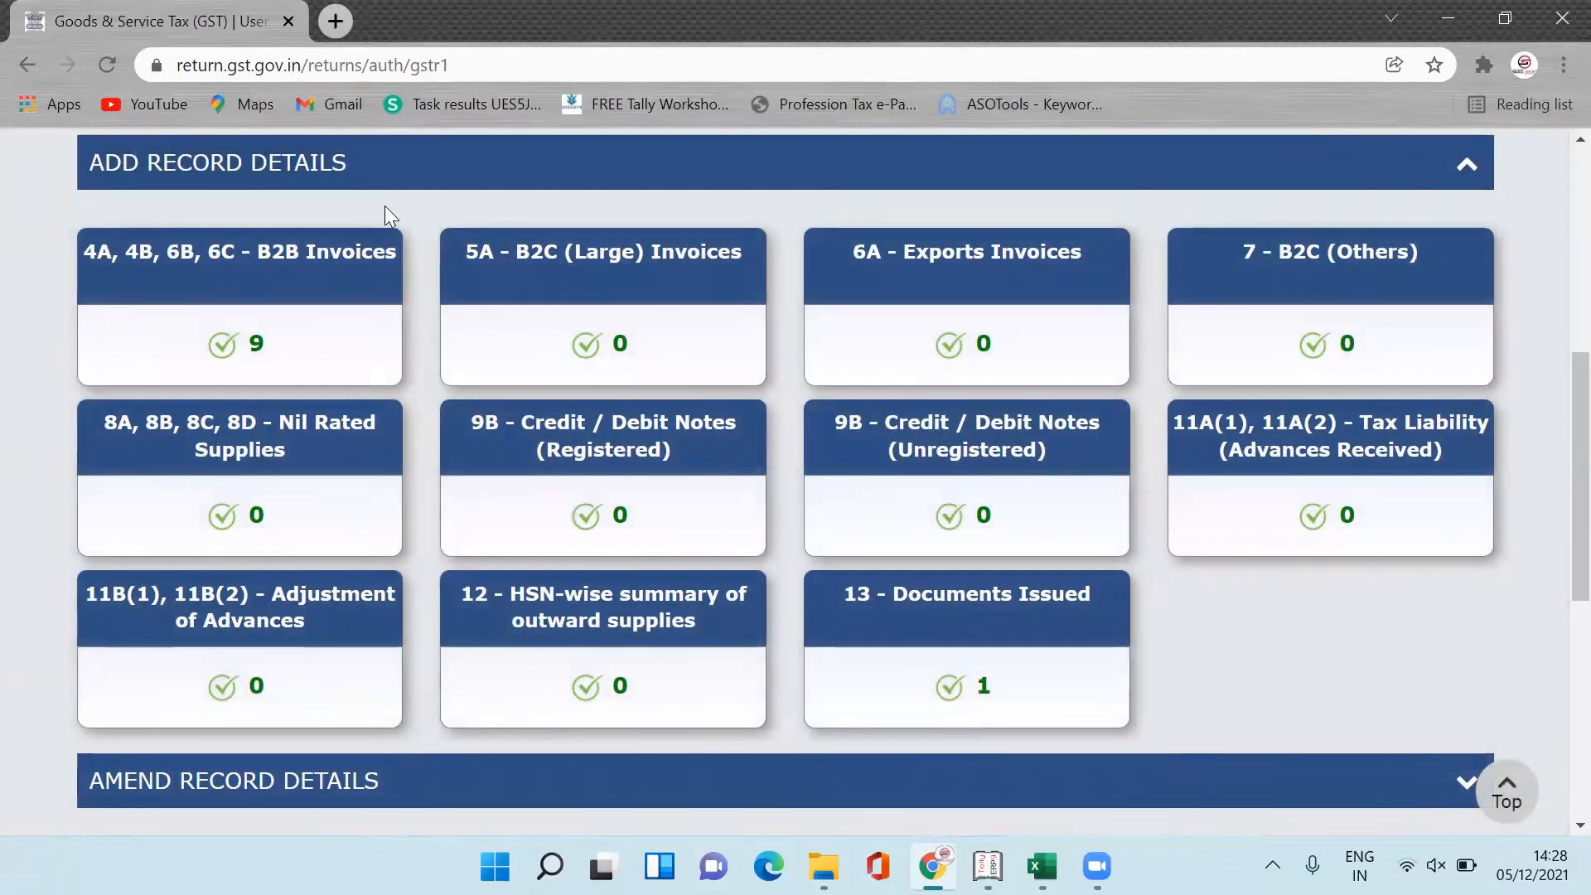
pyautogui.scroll(-4, 1558, 515)
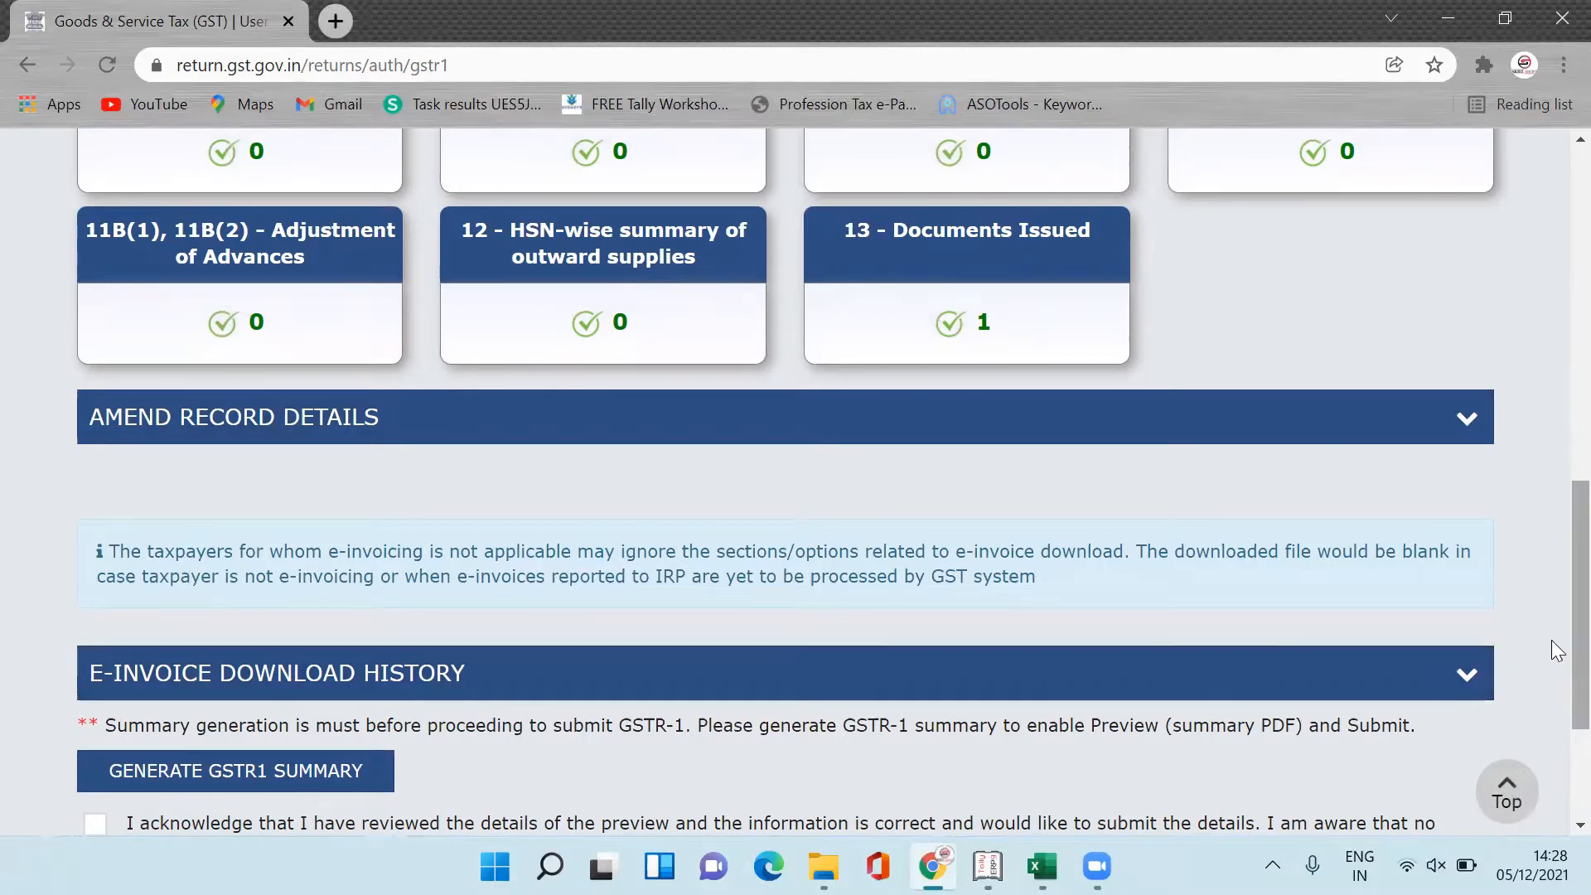
pyautogui.moveTo(1551, 640); pyautogui.dragTo(1551, 527)
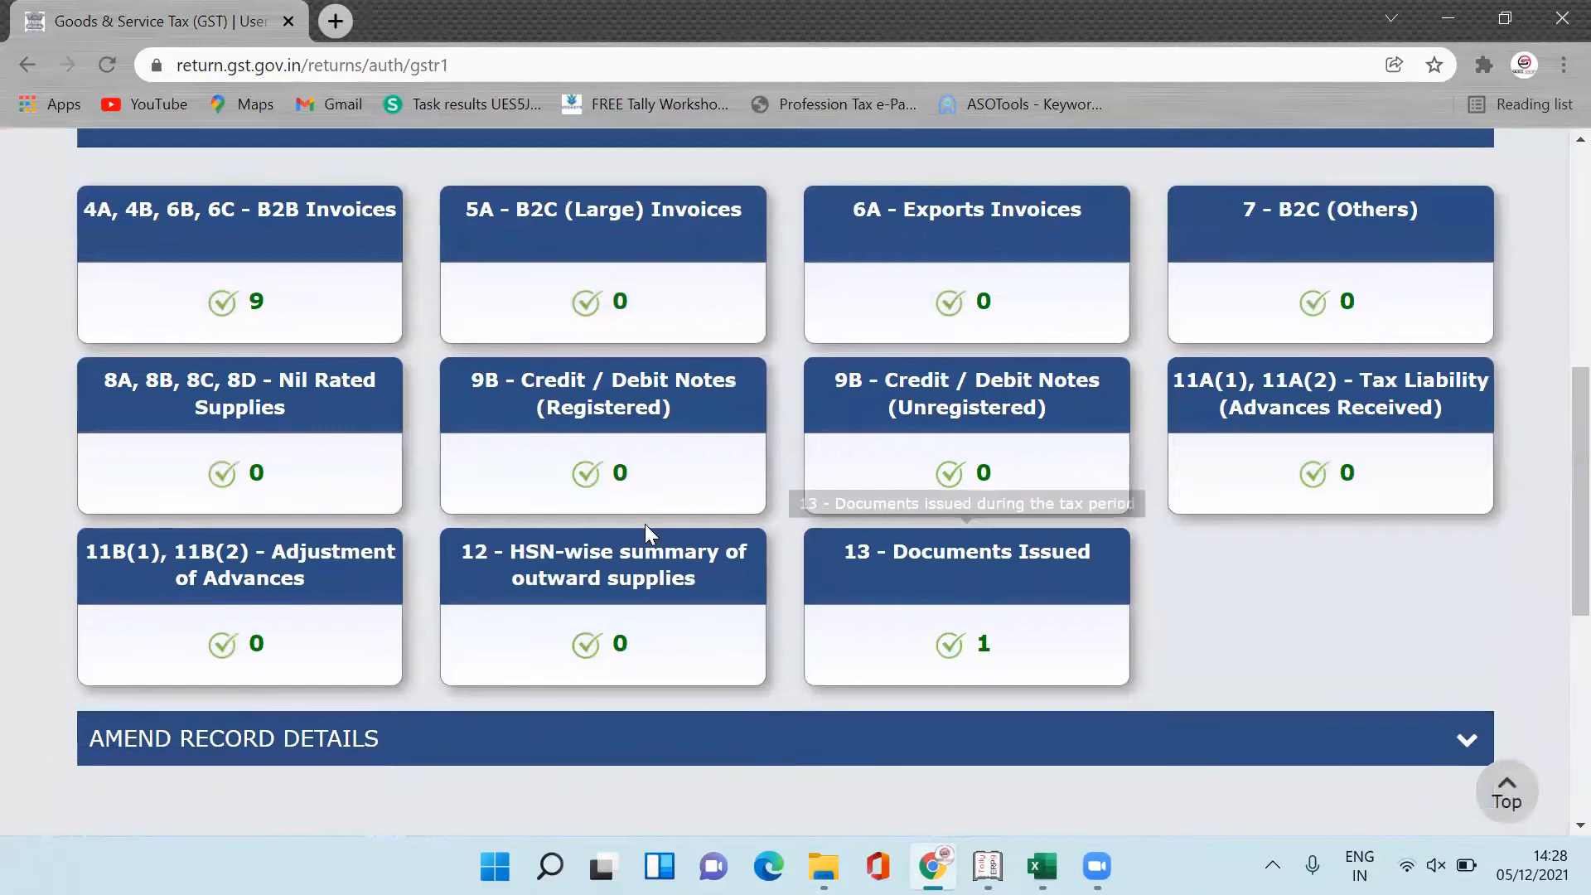
# - Open the 12 - HSN-wise summary of outward supplies section and go to its Add/Edit Details form
pyautogui.click(640, 578)
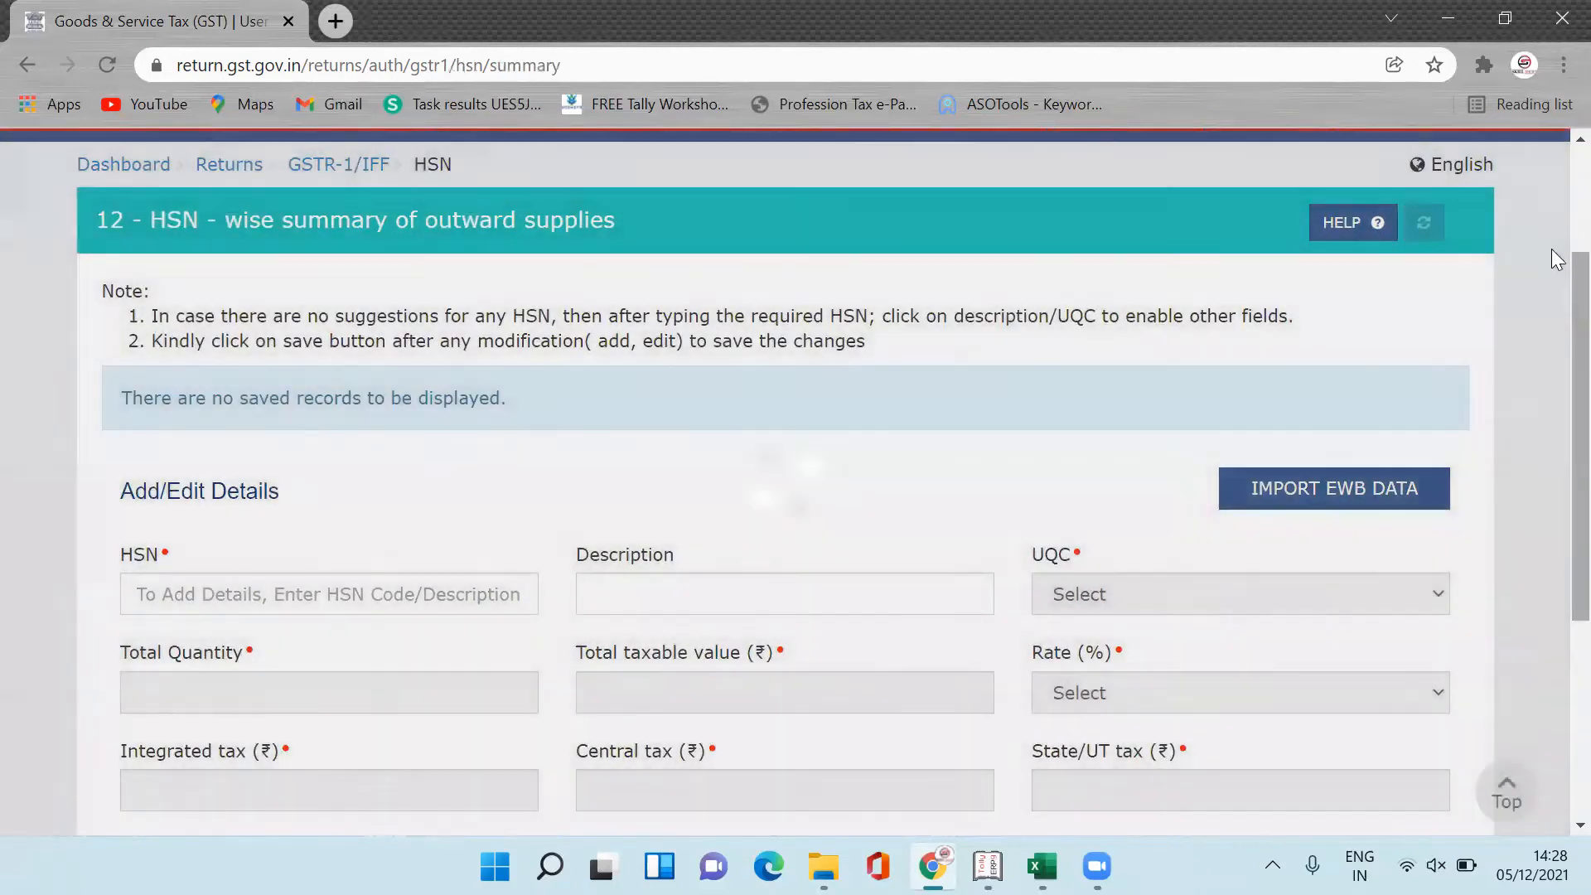
pyautogui.scroll(2, 1551, 248)
pyautogui.scroll(-5, 1551, 293)
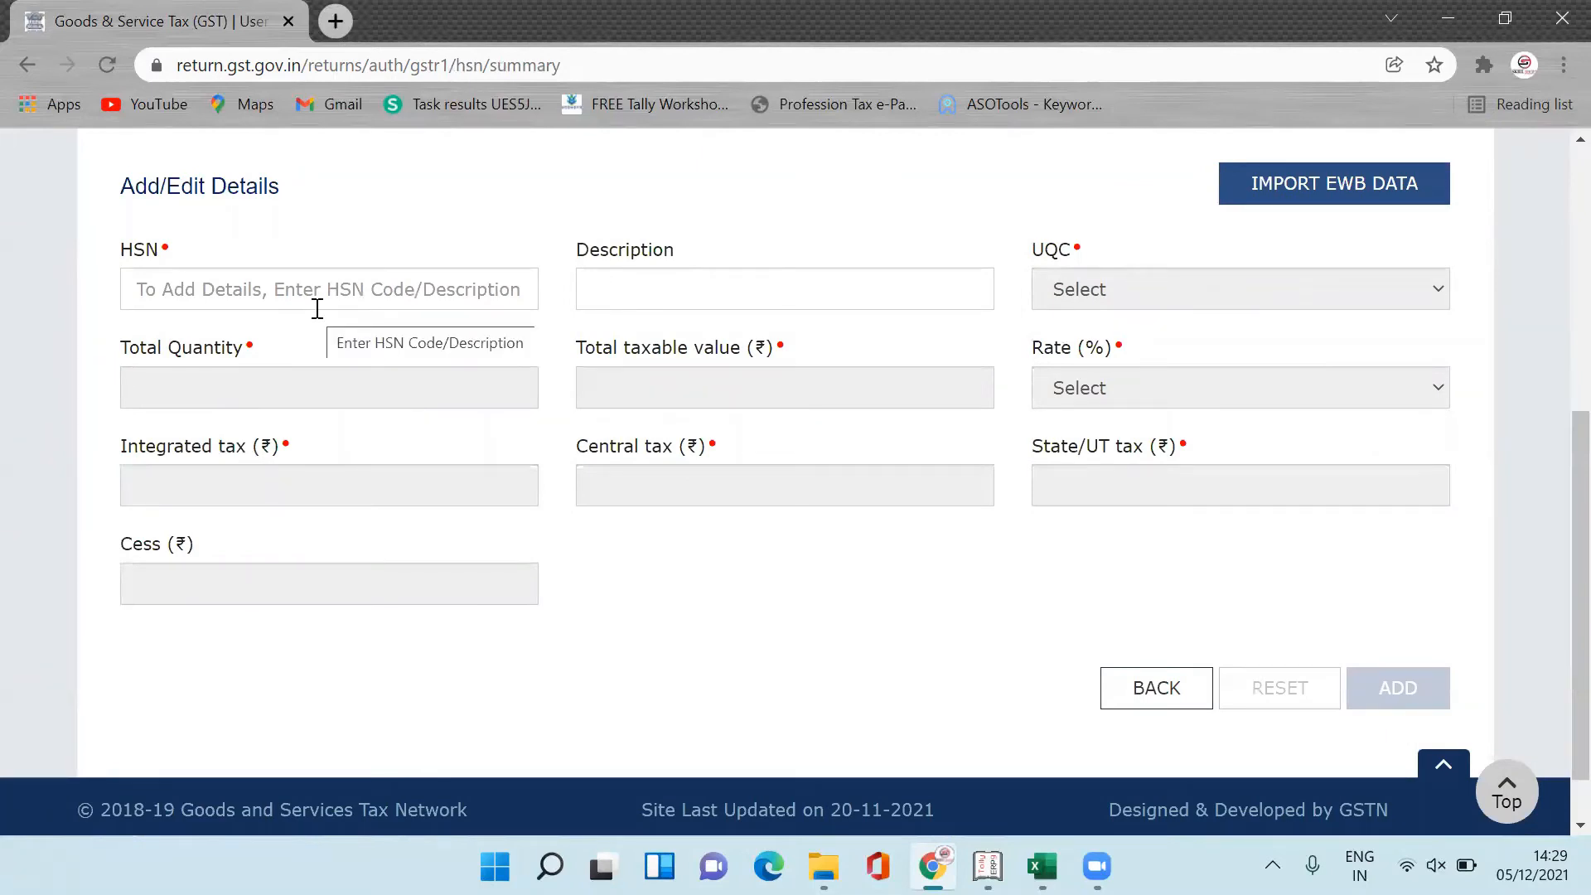
# - Switch to the TALLY workbook in Excel and look up the HSN/SAC code in the first highlighted row
pyautogui.hotkey('alt', 'Tab')
pyautogui.hotkey('alt', 'Tab')
pyautogui.hotkey('alt', 'Tab')
pyautogui.hotkey('alt', 'Tab')
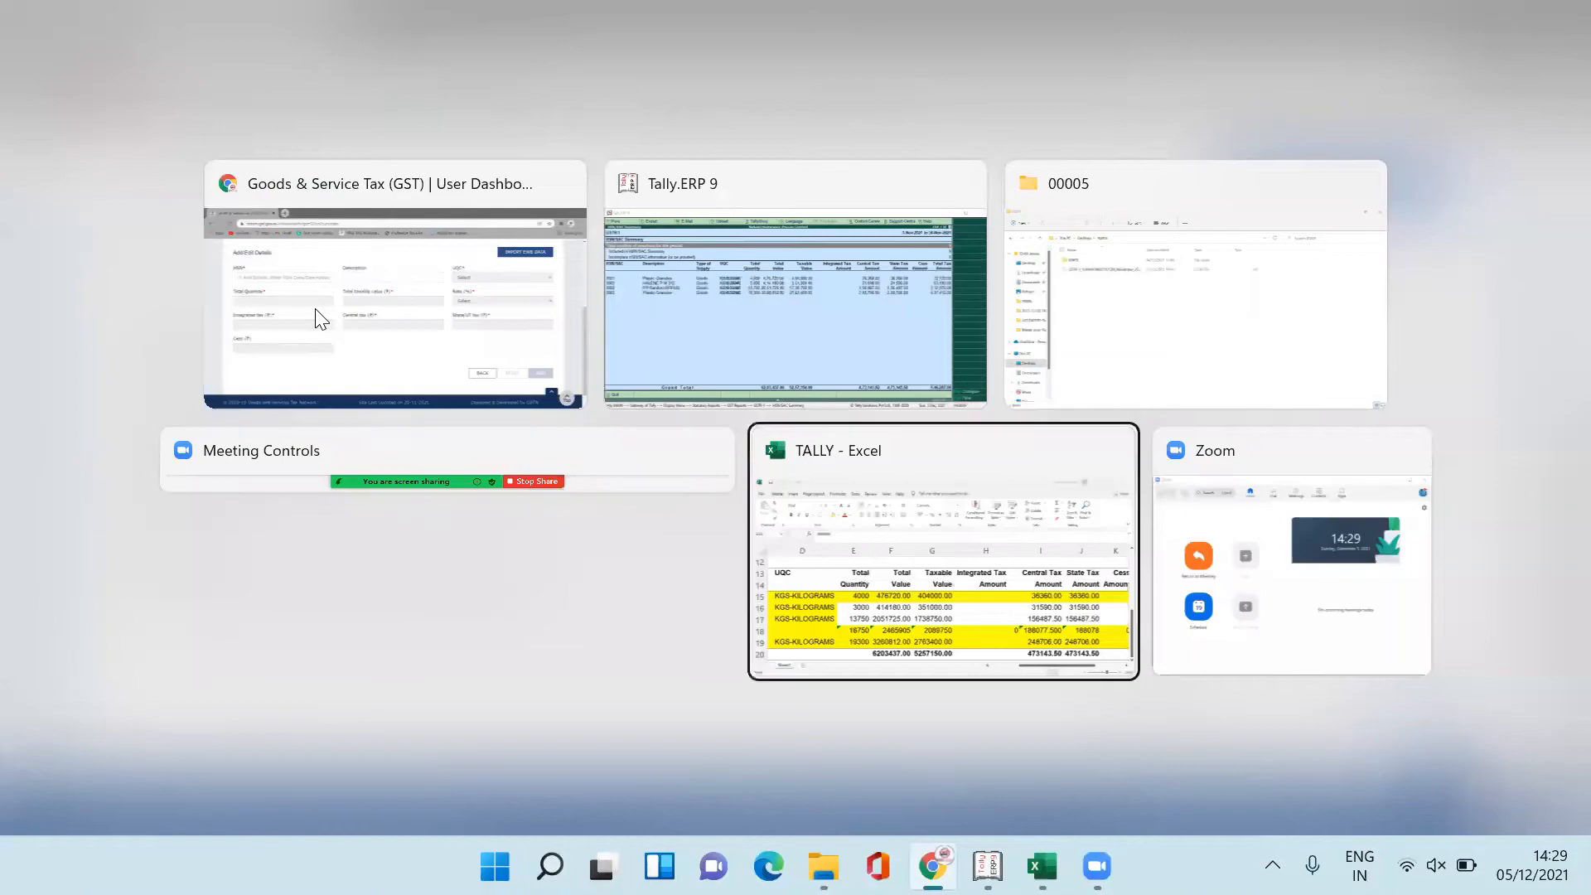
pyautogui.press('Left')
pyautogui.press('Left')
pyautogui.press('Left')
pyautogui.press('Left')
pyautogui.press('Left')
pyautogui.press('Left')
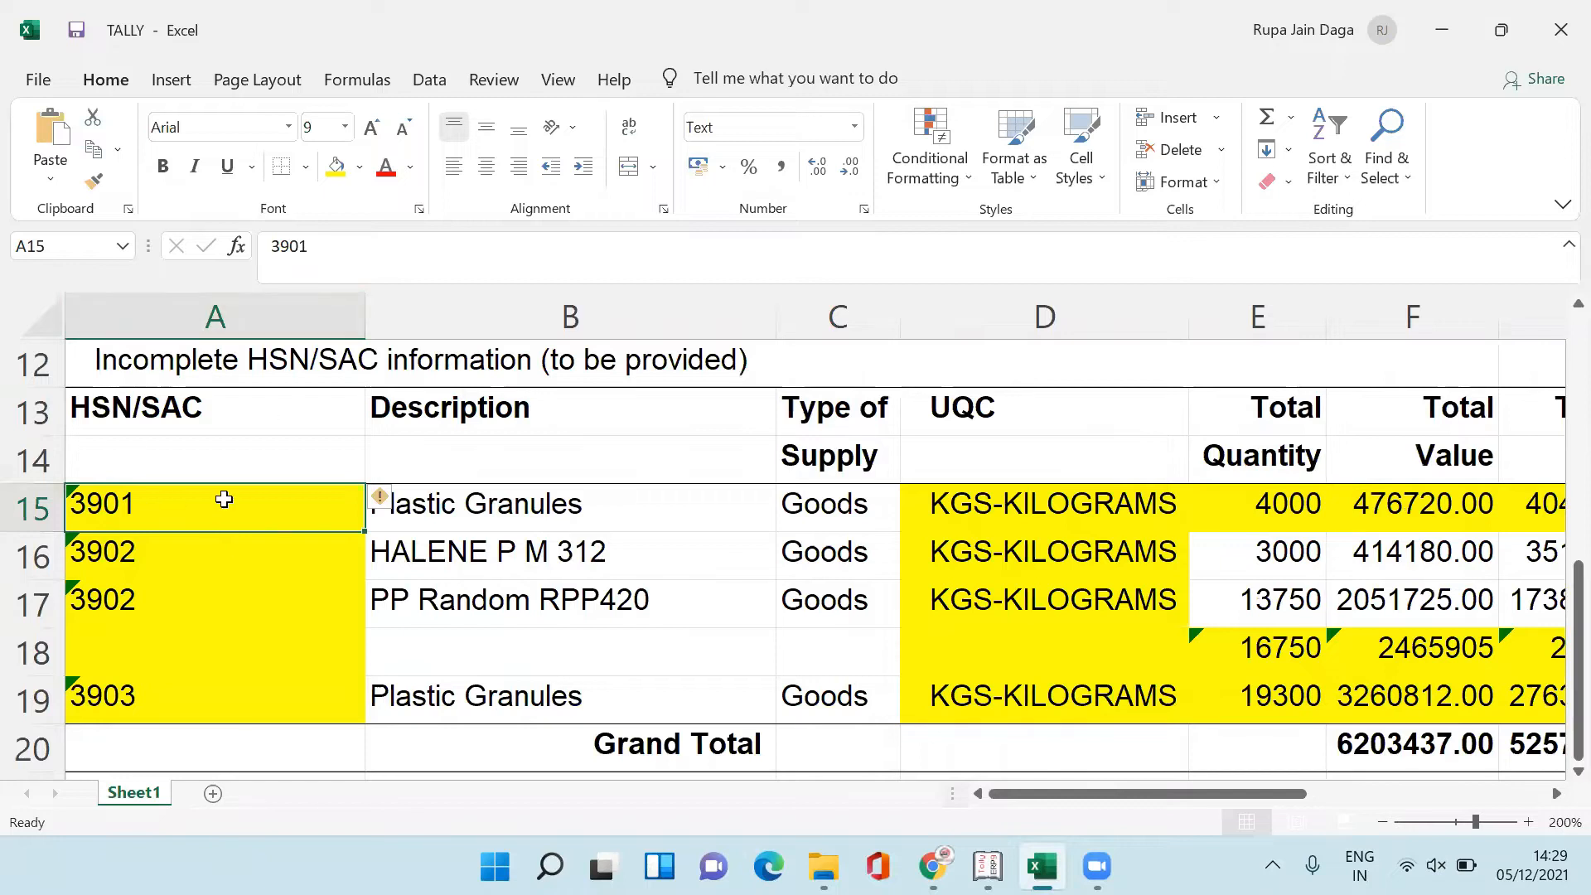
# - Switch back to the GST portal and set the HSN to 3901, Polymers of ethylene, in primary forms
pyautogui.hotkey('alt', 'Tab')
pyautogui.click(374, 294)
pyautogui.write('3901')
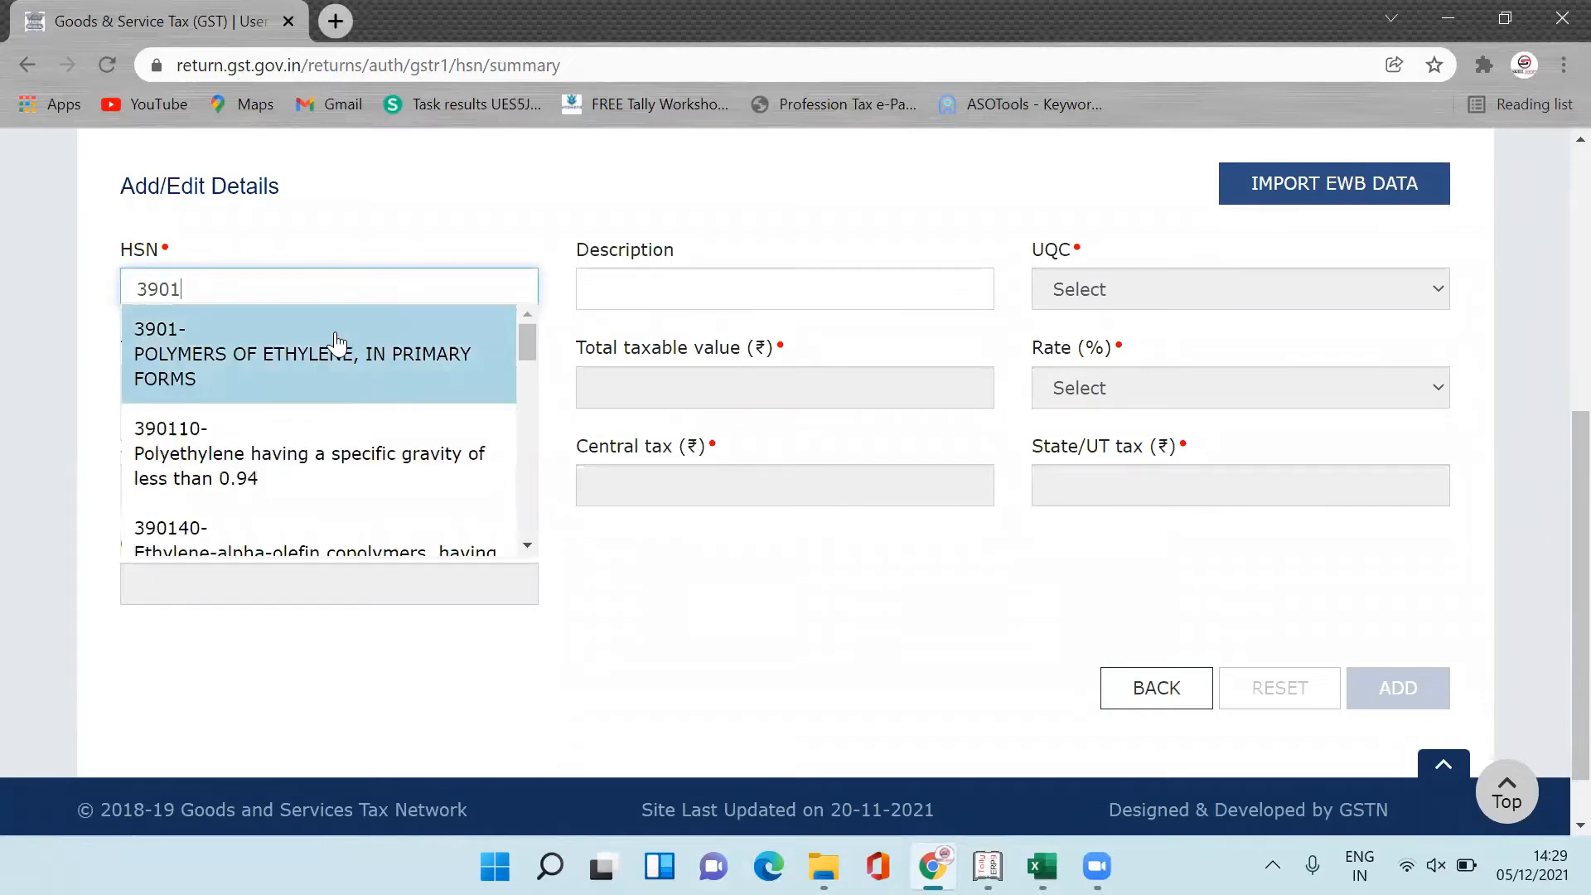
pyautogui.click(335, 344)
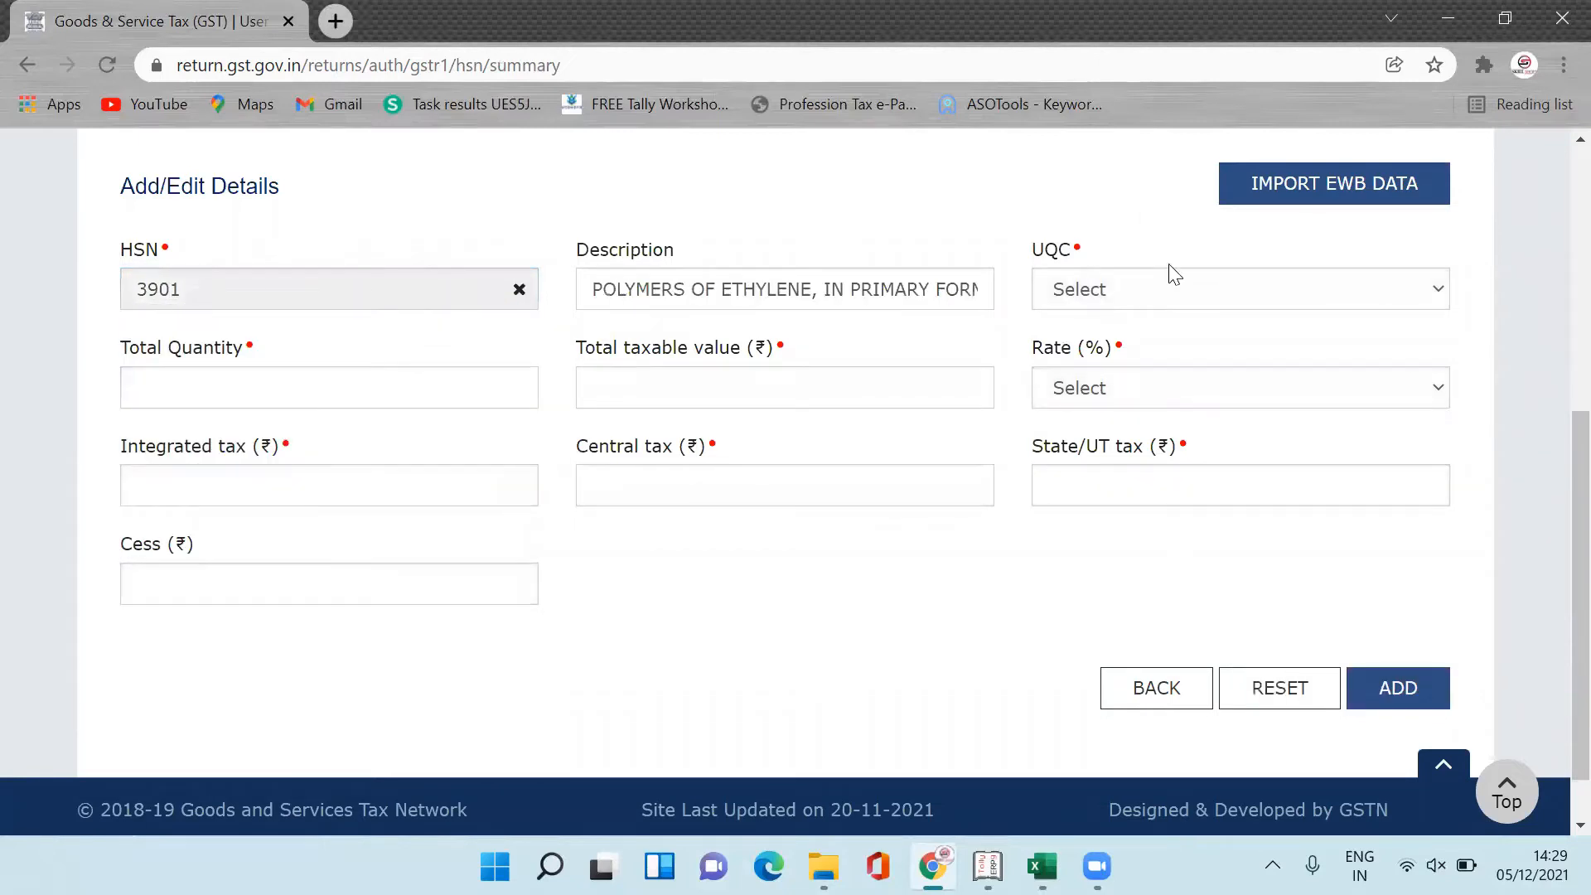
# - Check the unit for HSN 3901 in the Excel workbook and set the portal's UQC to KGS-KILOGRAMS
pyautogui.hotkey('alt', 'Tab')
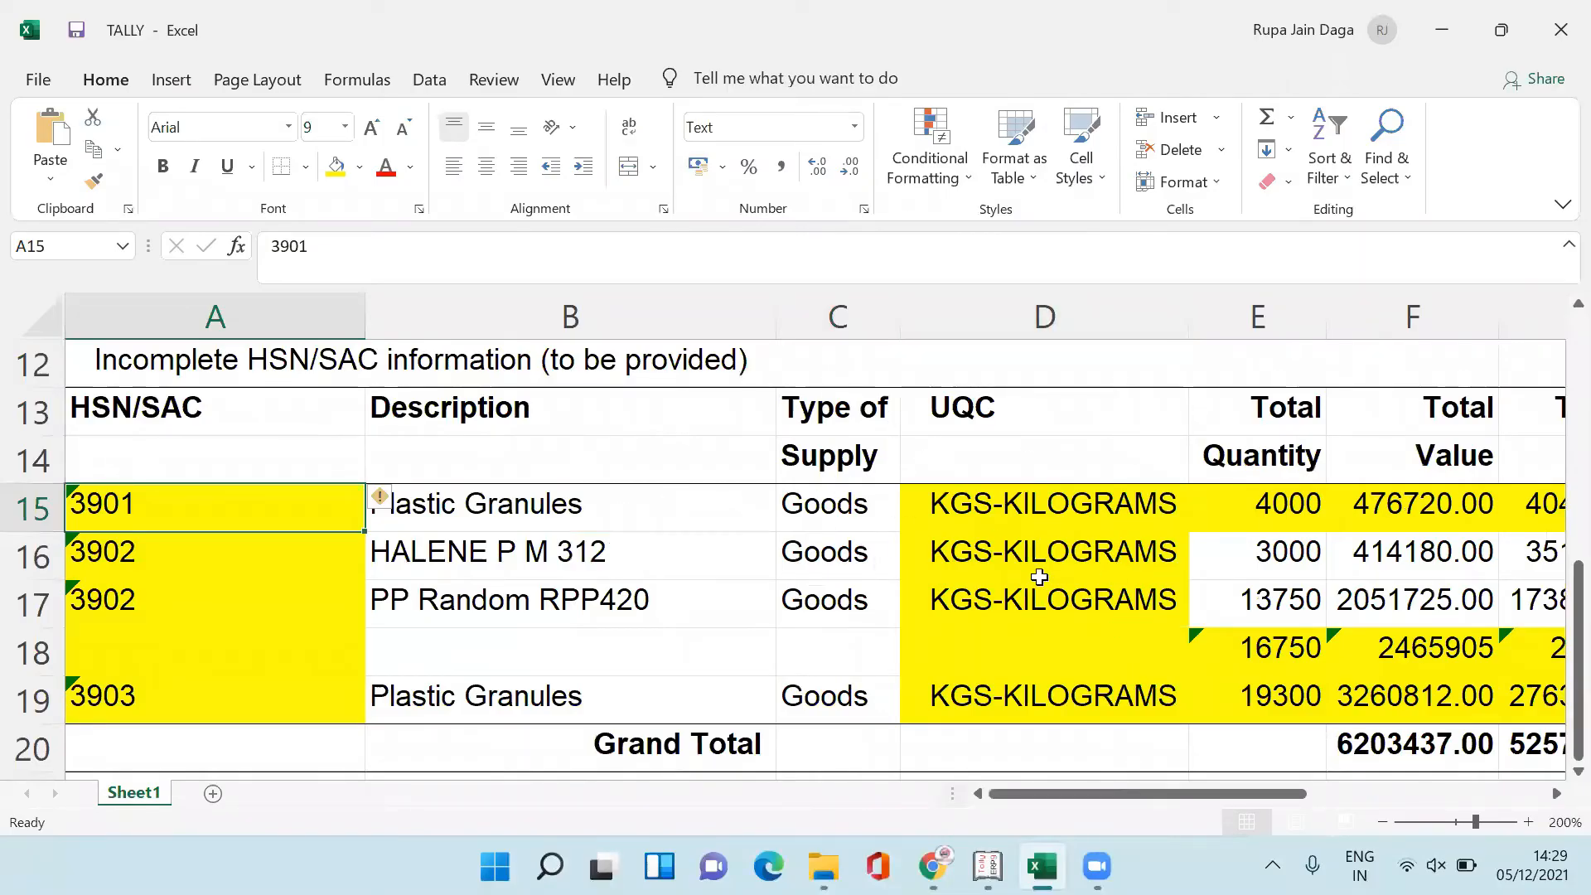
pyautogui.hotkey('alt', 'Tab')
pyautogui.click(1316, 291)
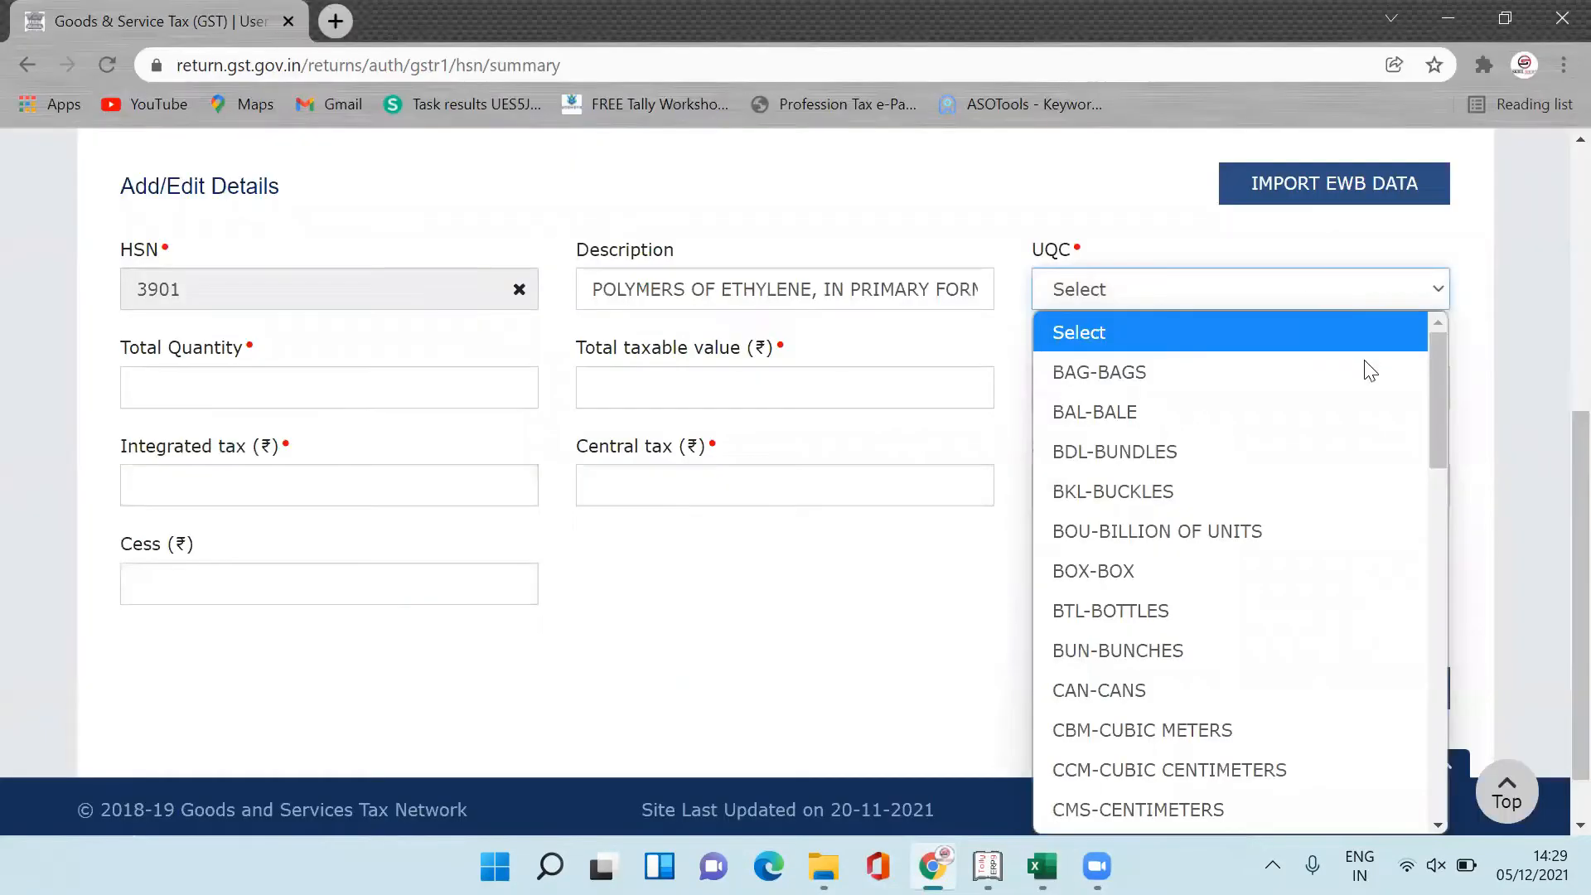
pyautogui.moveTo(1432, 386); pyautogui.dragTo(1420, 558)
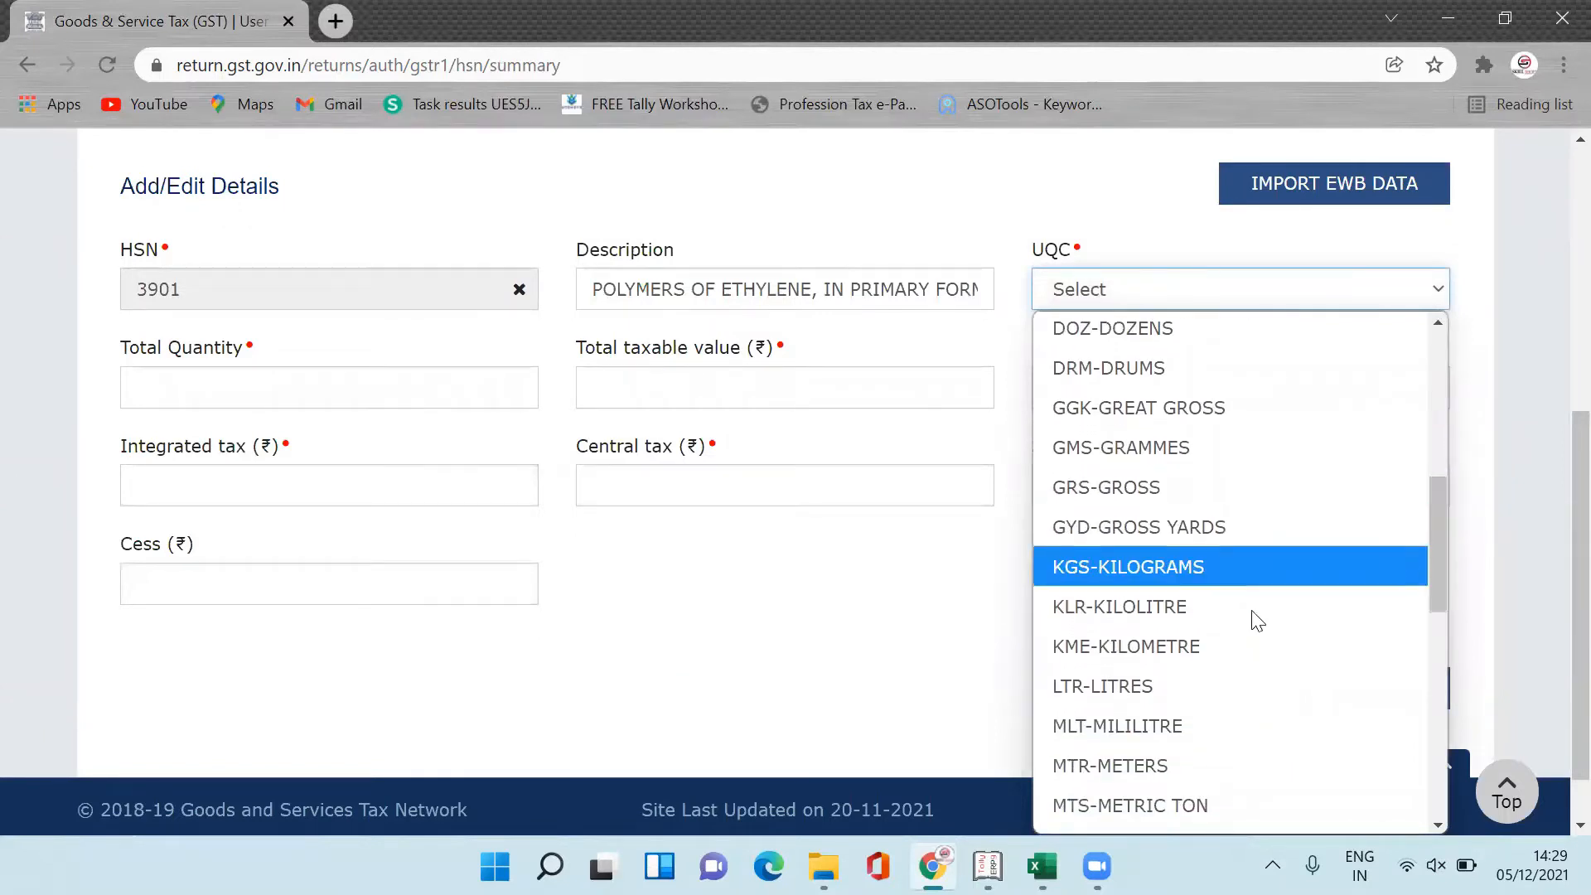
pyautogui.click(1223, 567)
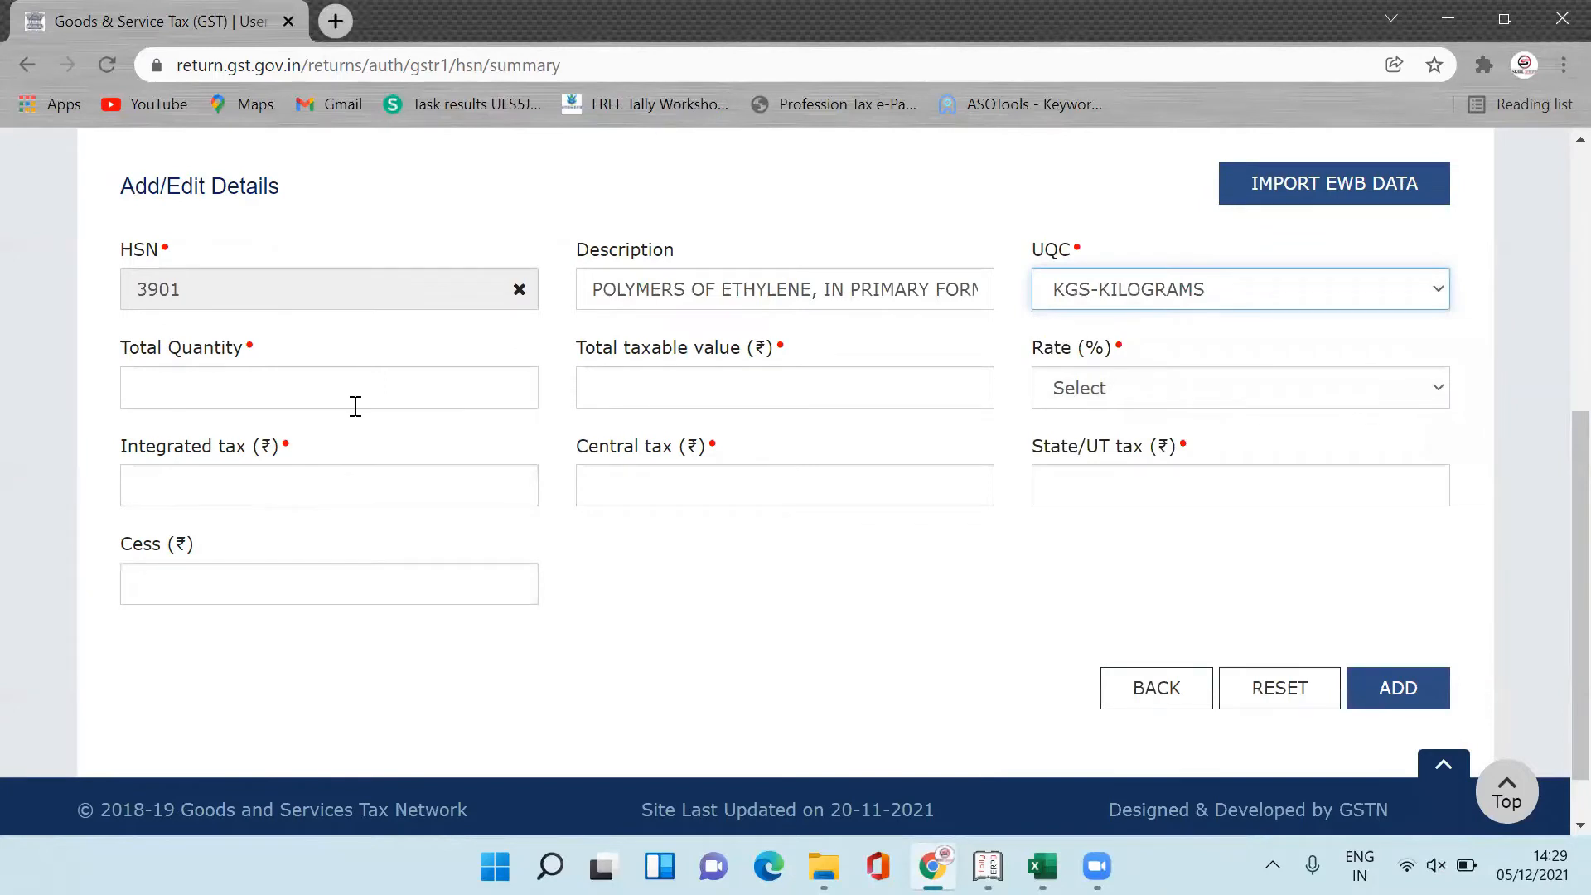
# - Look up the total quantity for HSN 3901 in the Excel workbook and enter 4000 as the portal's Total Quantity
pyautogui.hotkey('alt', 'Tab')
pyautogui.press('Right')
pyautogui.press('Right')
pyautogui.press('Right')
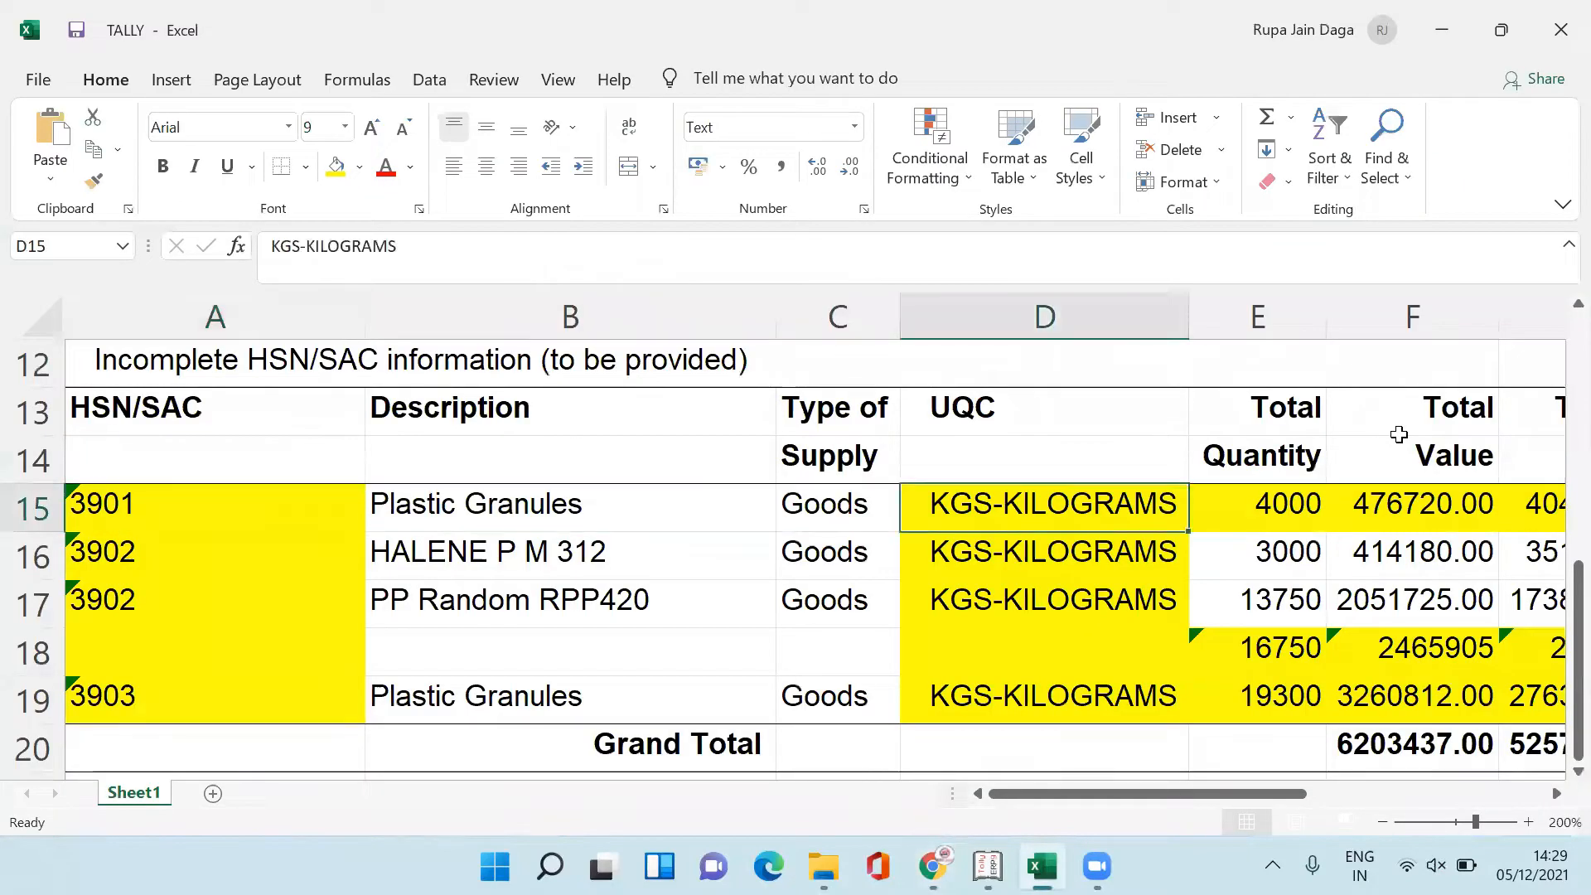
pyautogui.press('Right')
pyautogui.press('Right')
pyautogui.press('Right')
pyautogui.press('Left')
pyautogui.press('Left')
pyautogui.hotkey('alt', 'Tab')
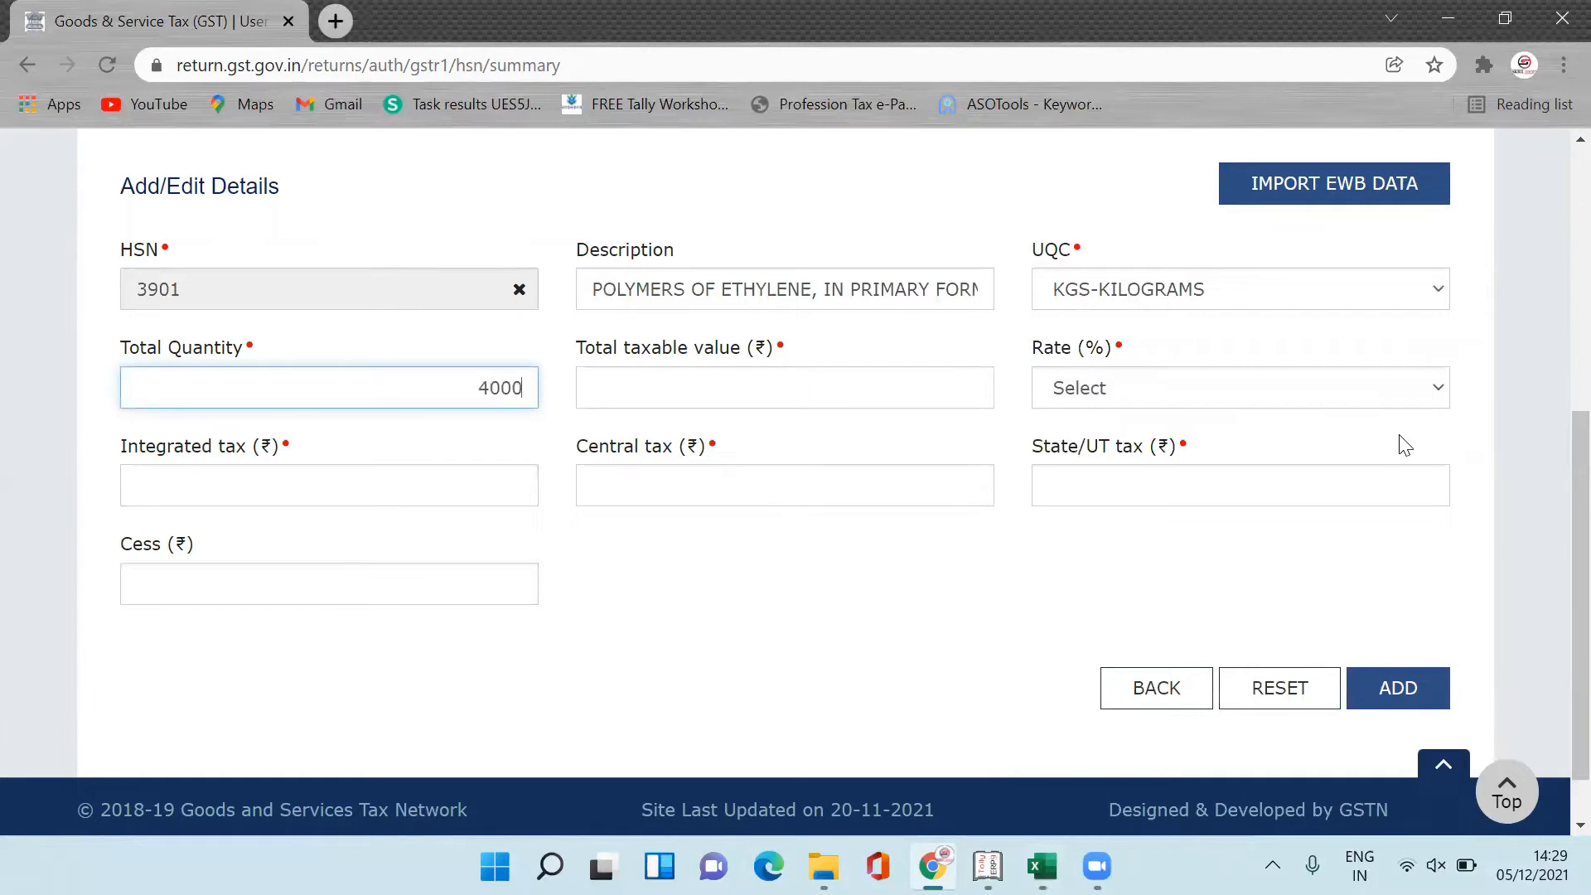
pyautogui.press('Tab')
# - Enter the total taxable value of 4,04,000 from the Excel workbook and set the rate to 18%
pyautogui.hotkey('alt', 'Tab')
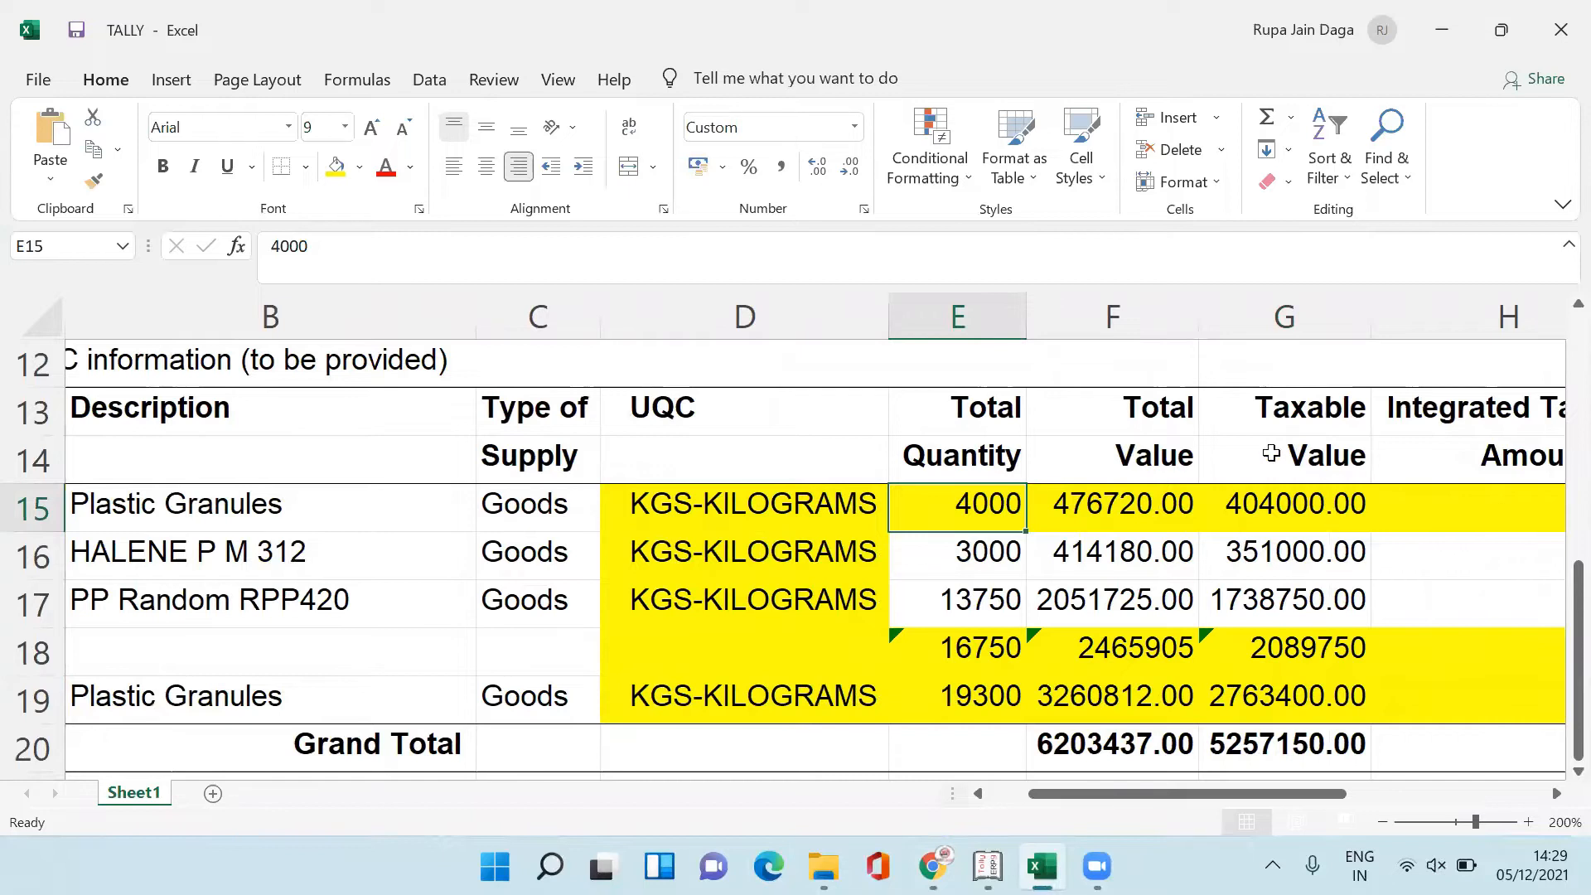
pyautogui.hotkey('alt', 'Tab')
pyautogui.write('4,04,000')
pyautogui.press('Tab')
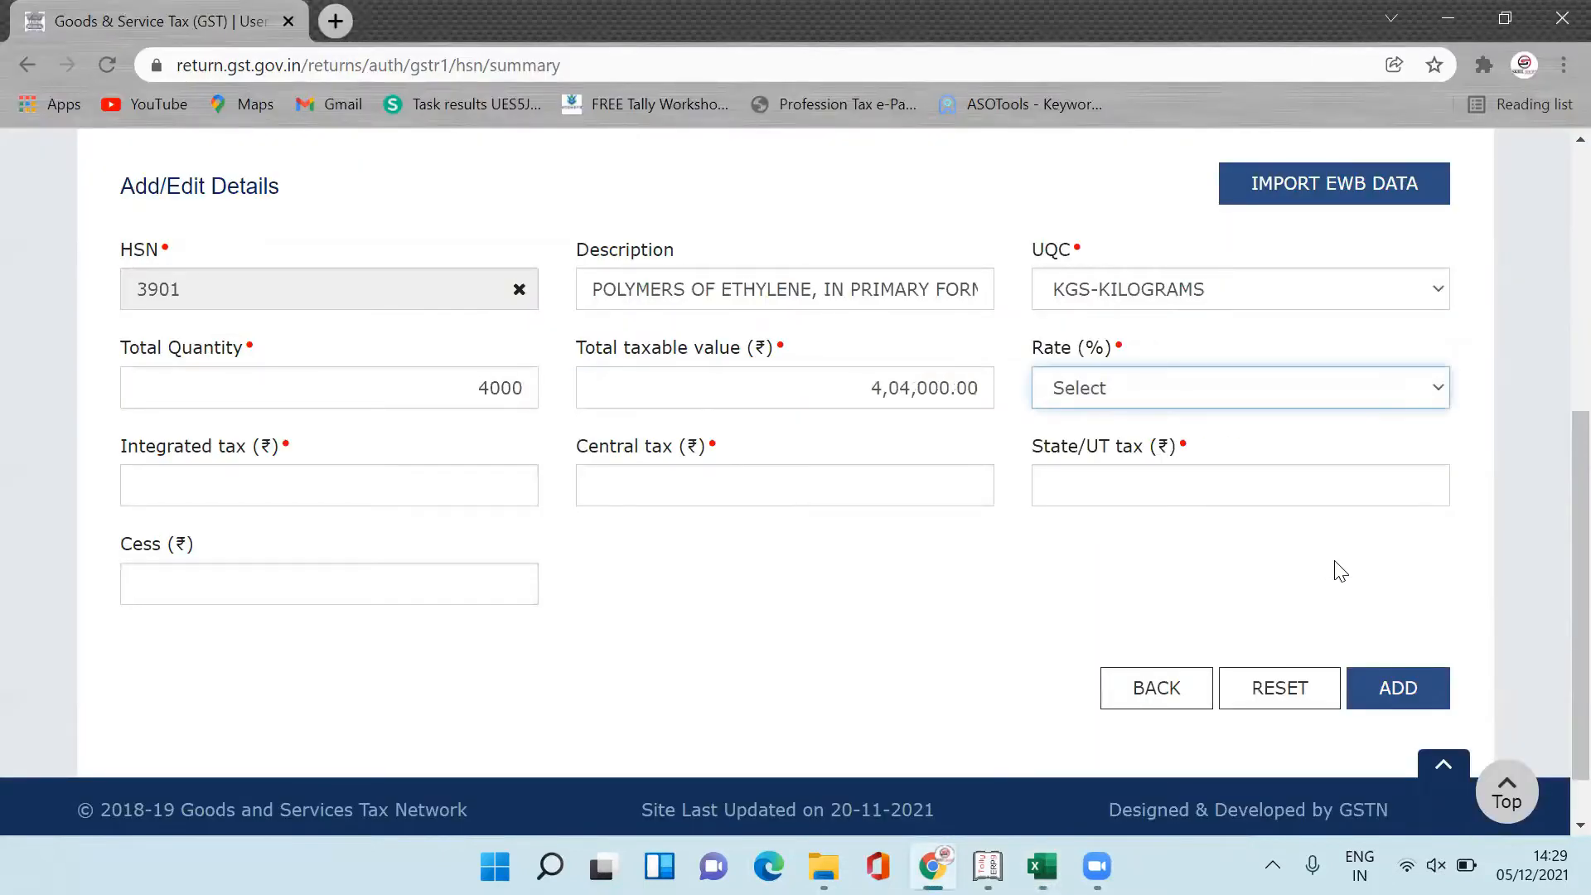
pyautogui.click(1425, 387)
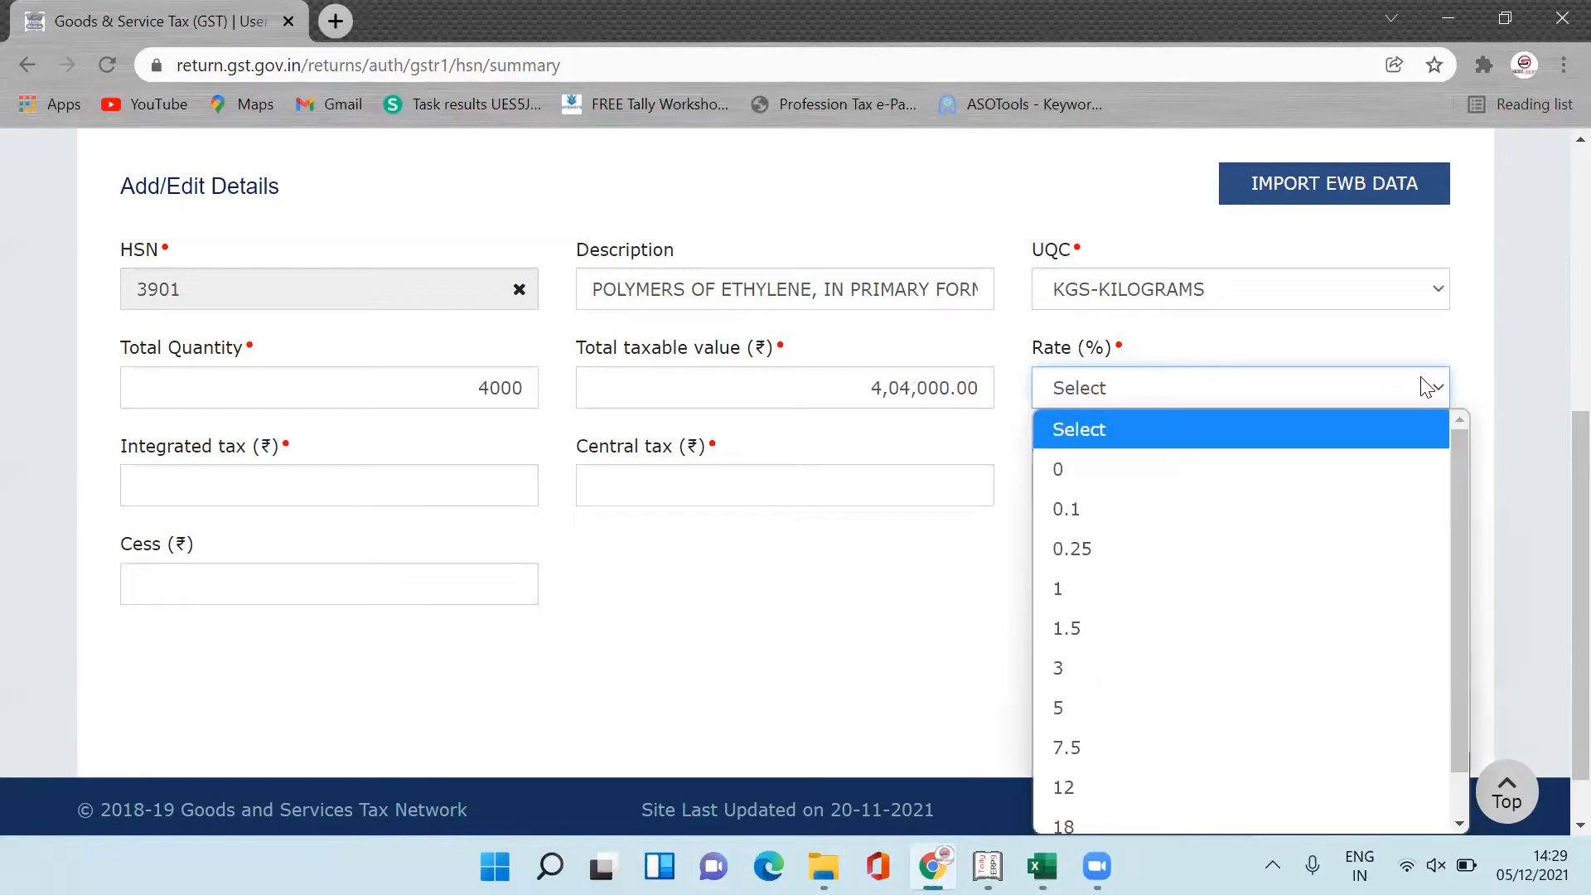
pyautogui.moveTo(1462, 452); pyautogui.dragTo(1460, 751)
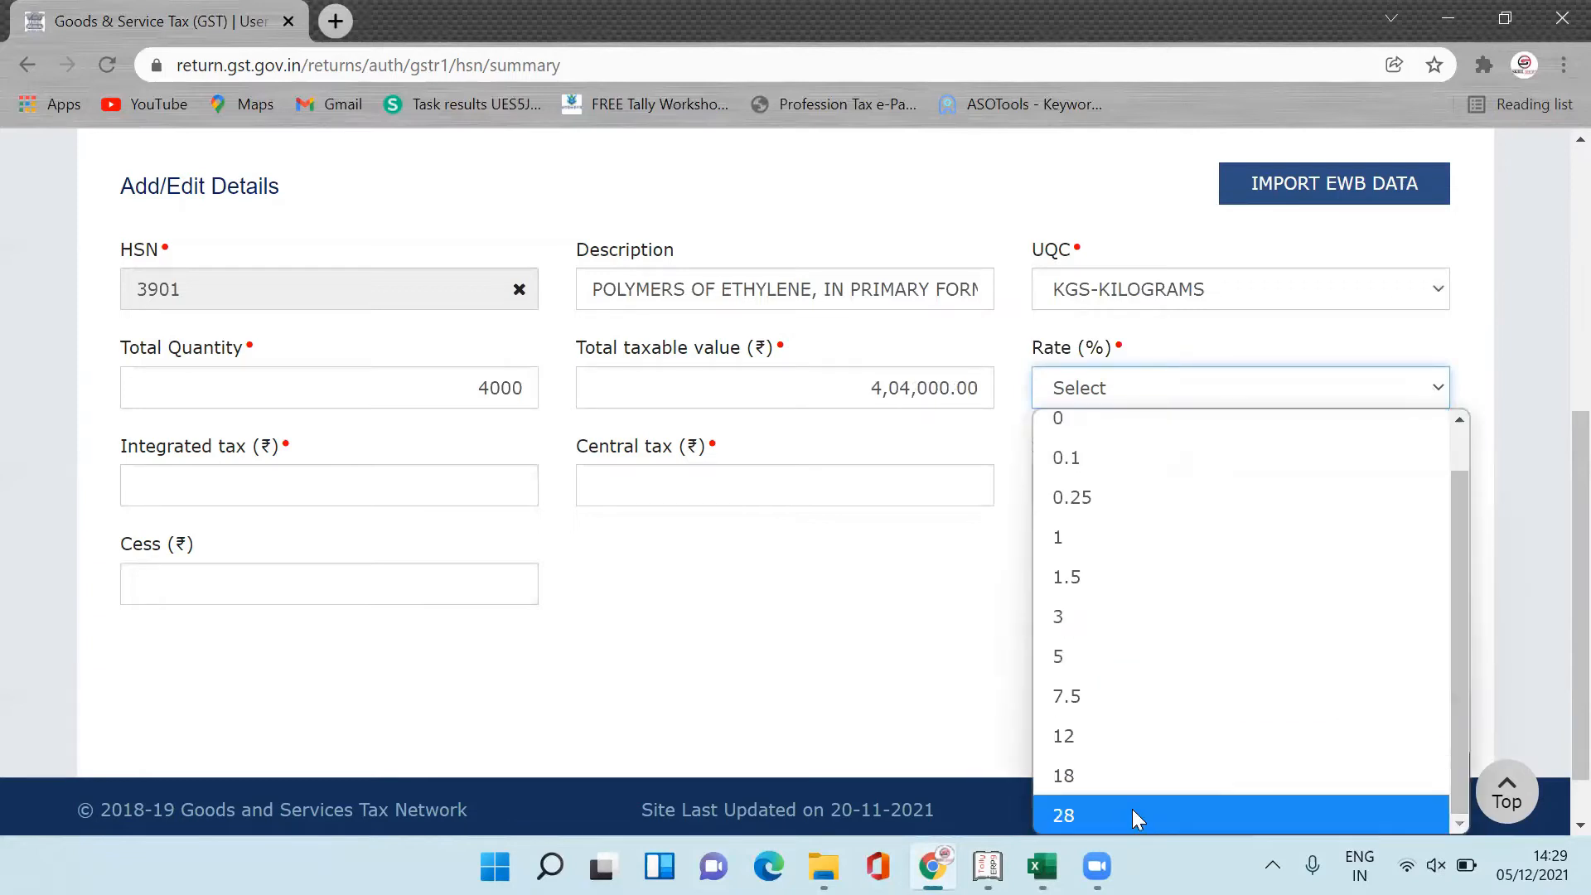
pyautogui.click(1153, 779)
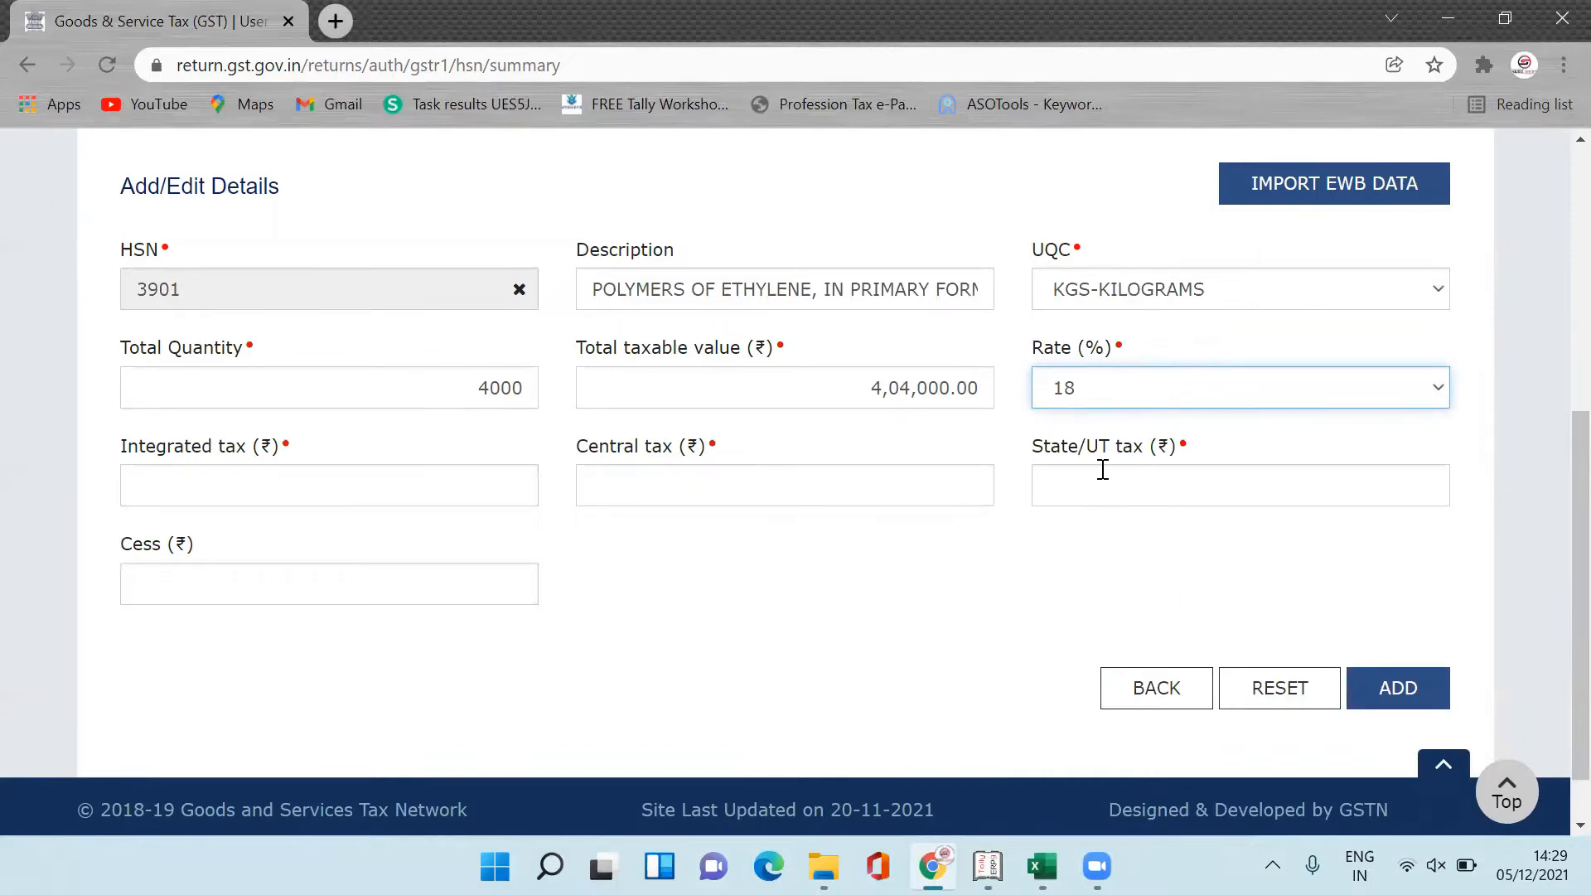
# - Set the integrated tax to 0 and enter 36360 from the Excel workbook for both Central tax and State/UT tax
pyautogui.click(516, 489)
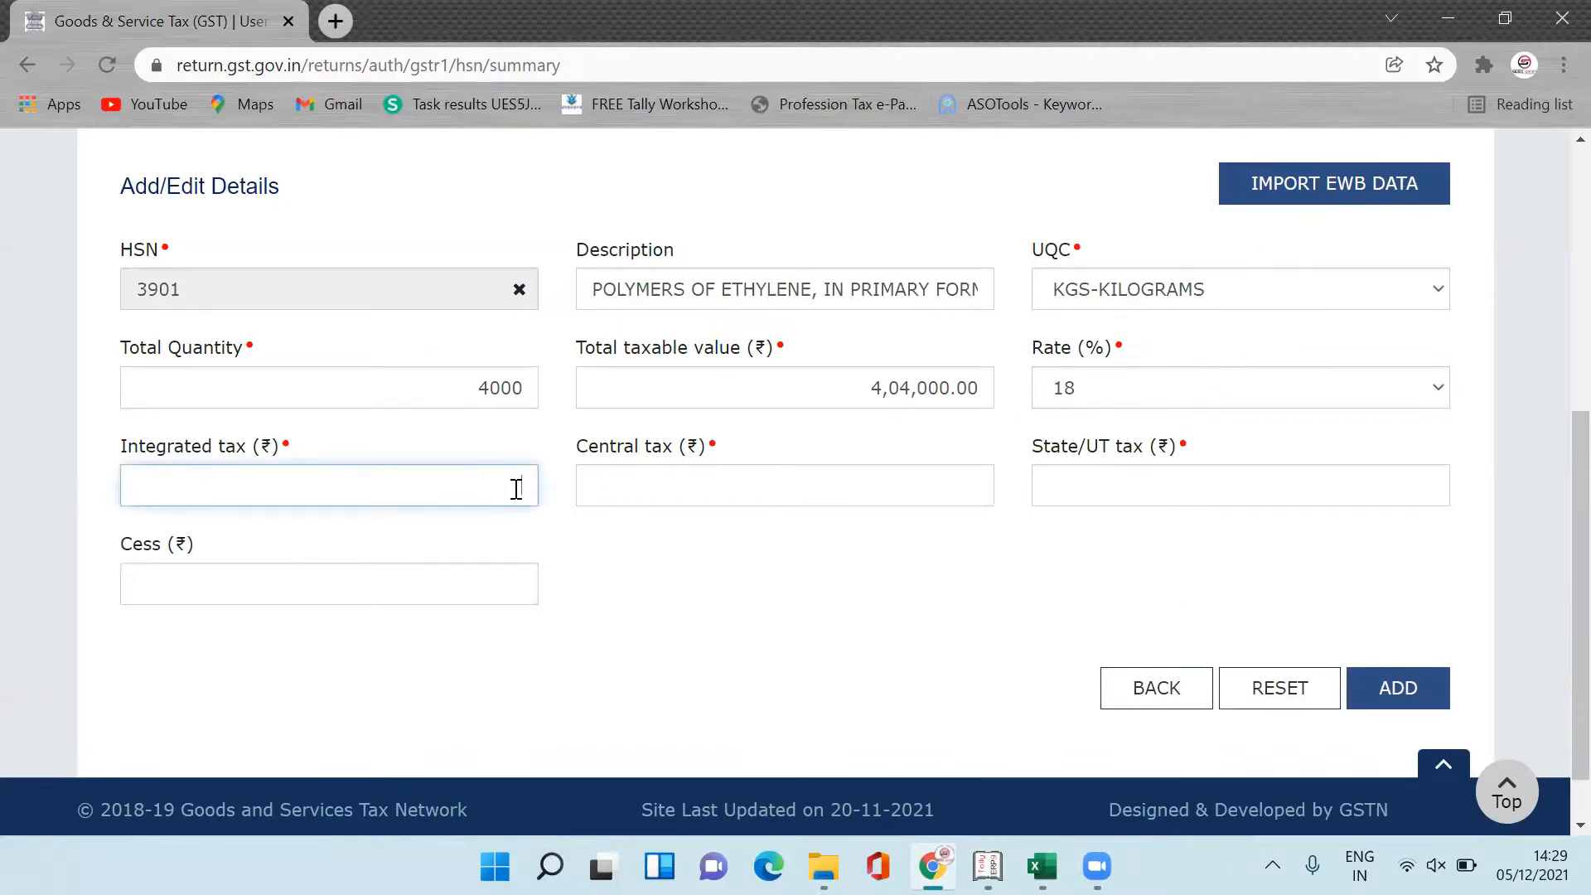
pyautogui.press('Tab')
pyautogui.hotkey('alt', 'Tab')
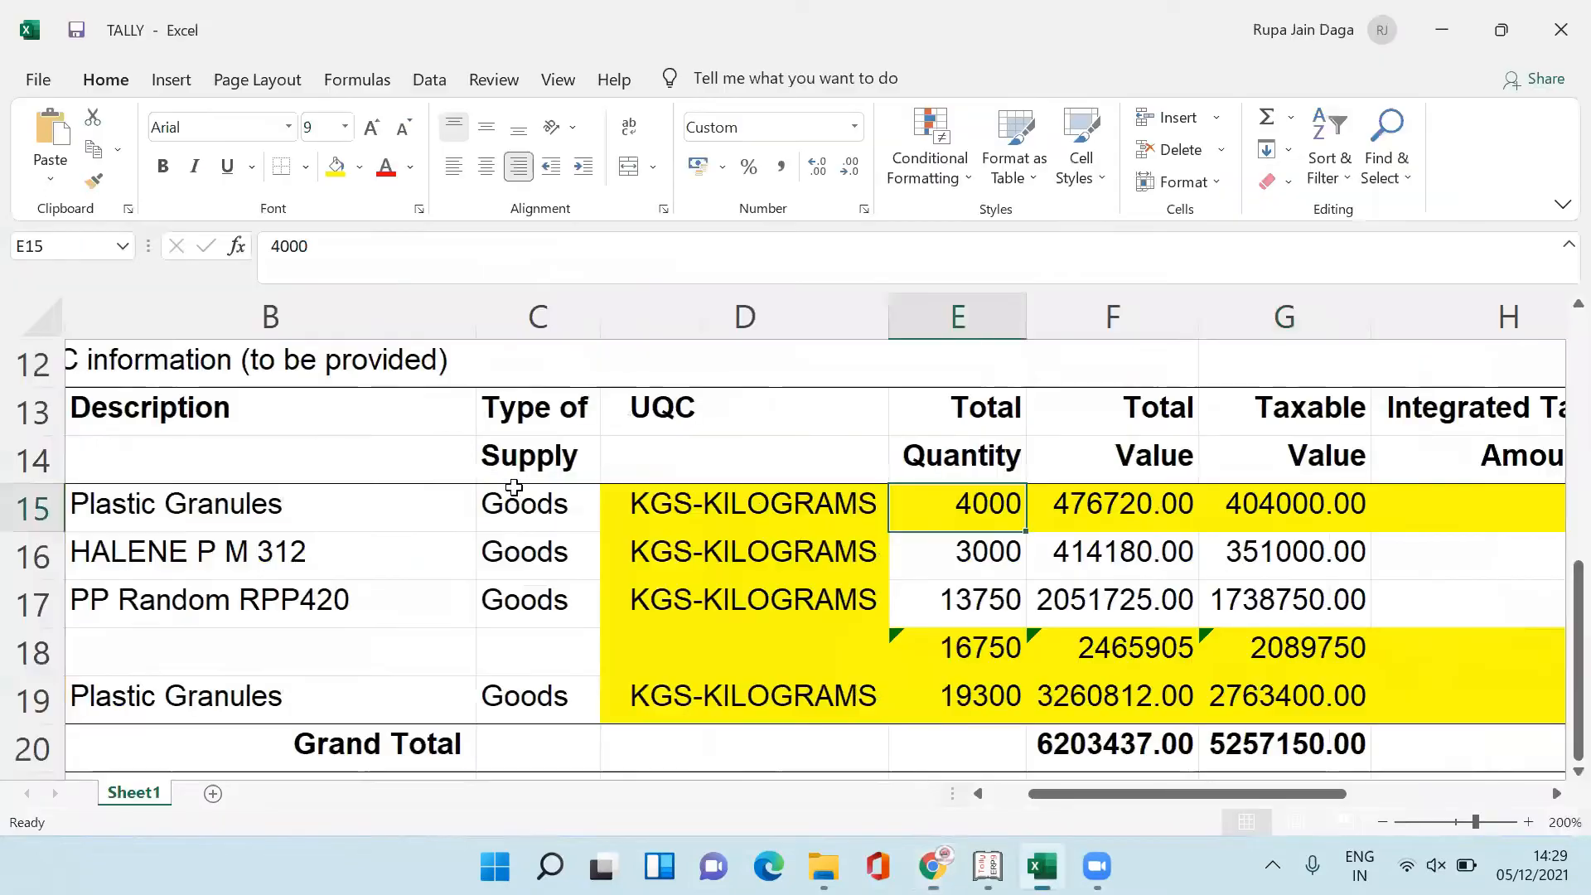
pyautogui.moveTo(1290, 796); pyautogui.dragTo(1450, 793)
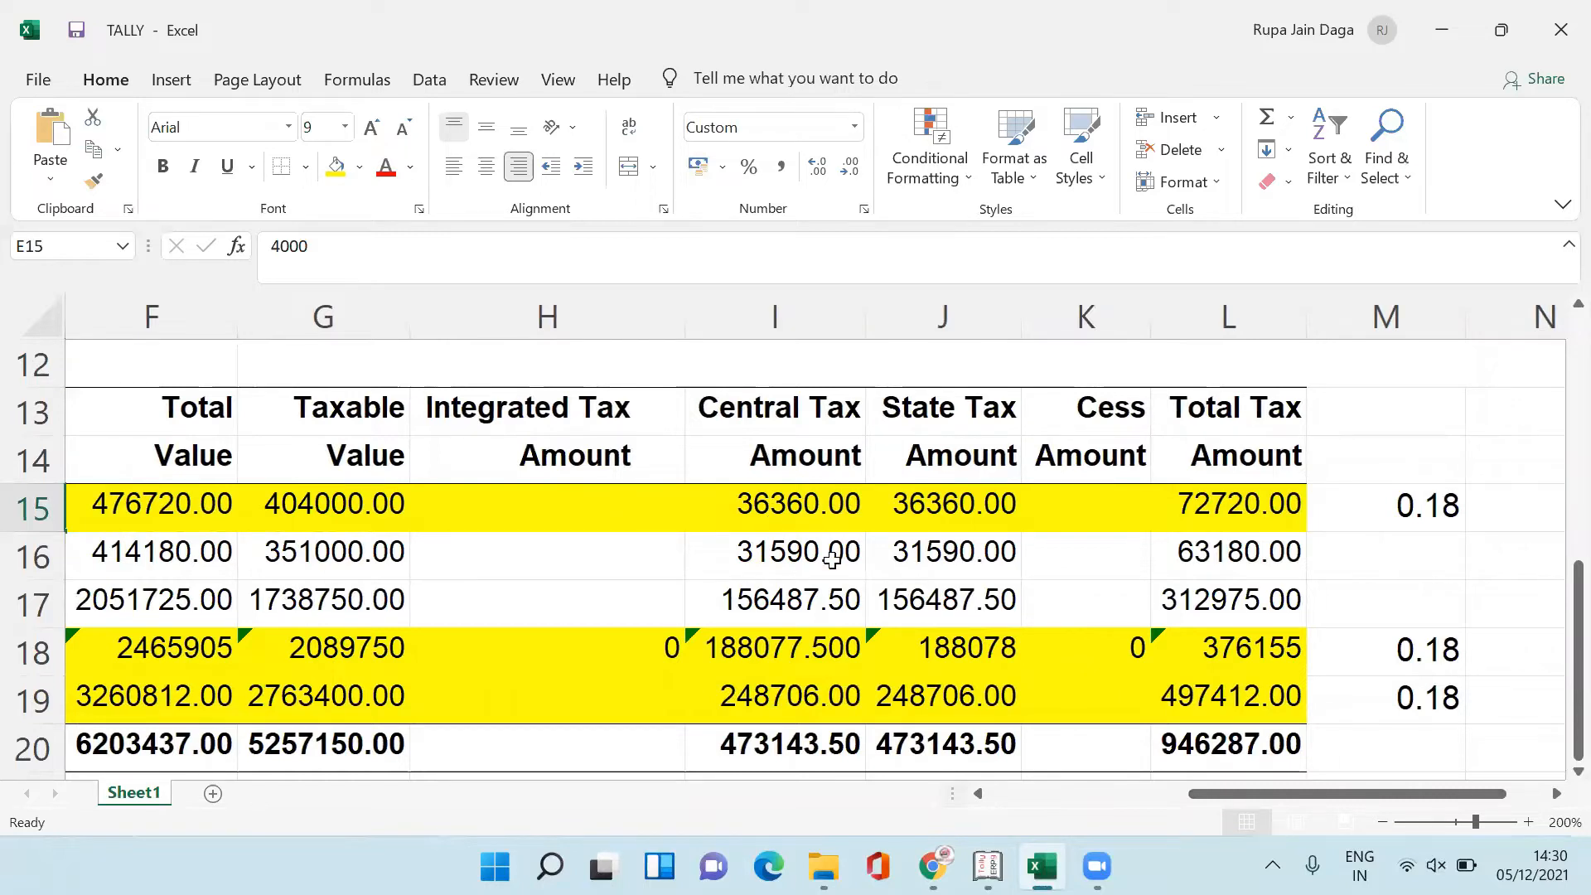
pyautogui.hotkey('alt', 'Tab')
pyautogui.write('36360')
pyautogui.press('Tab')
pyautogui.write('36360')
pyautogui.click(786, 687)
pyautogui.scroll(-1, 1548, 646)
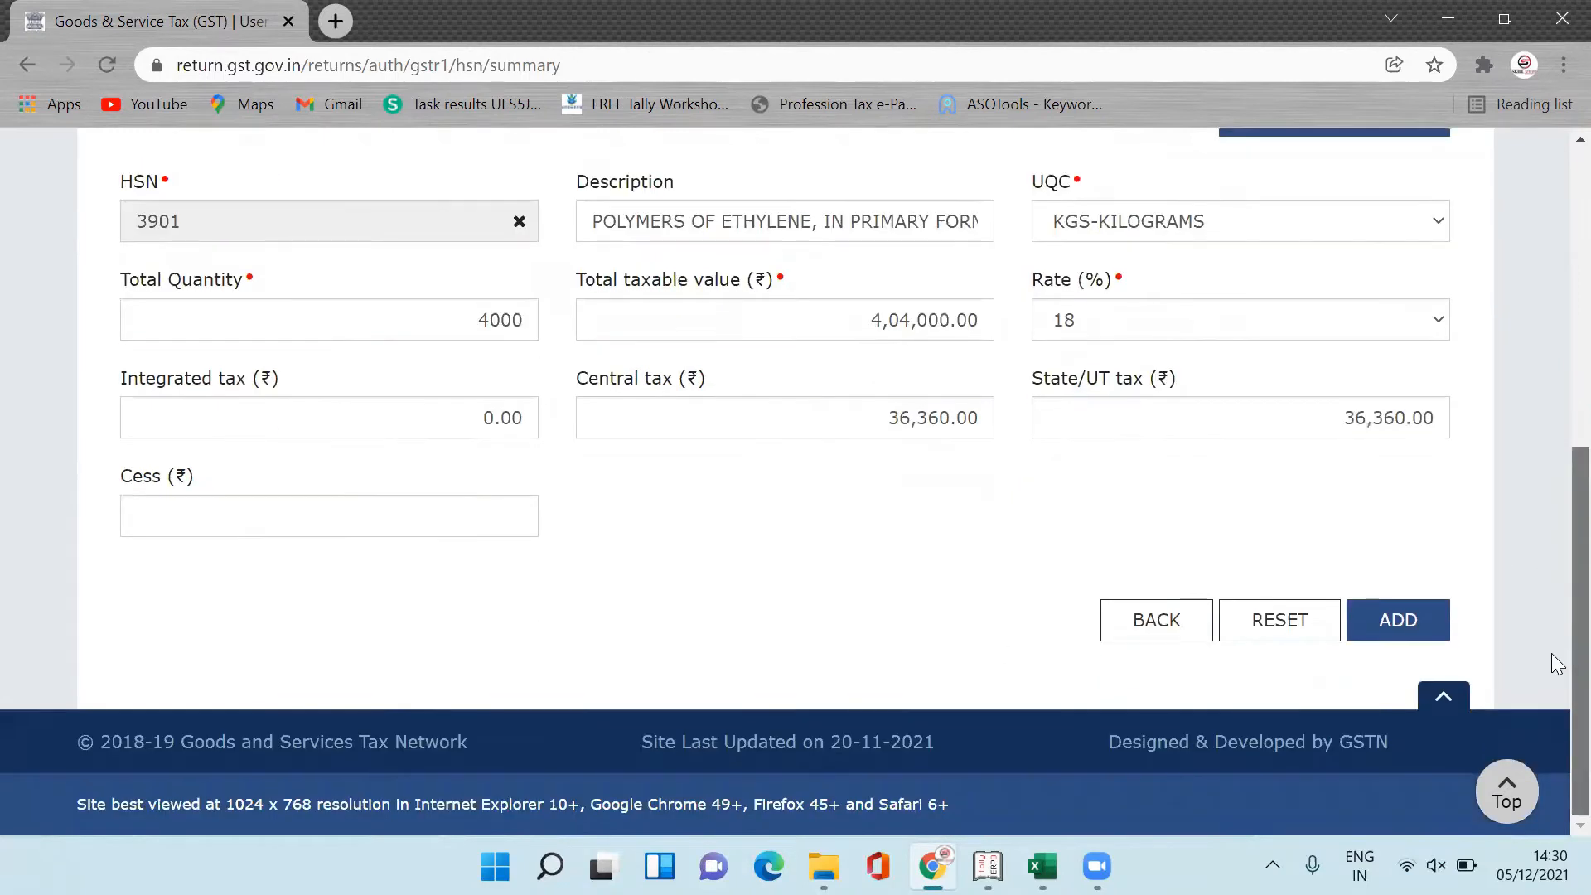
# - Add the HSN 3901 entry to the HSN-wise summary, save it and check the Processed Records table
pyautogui.click(1436, 634)
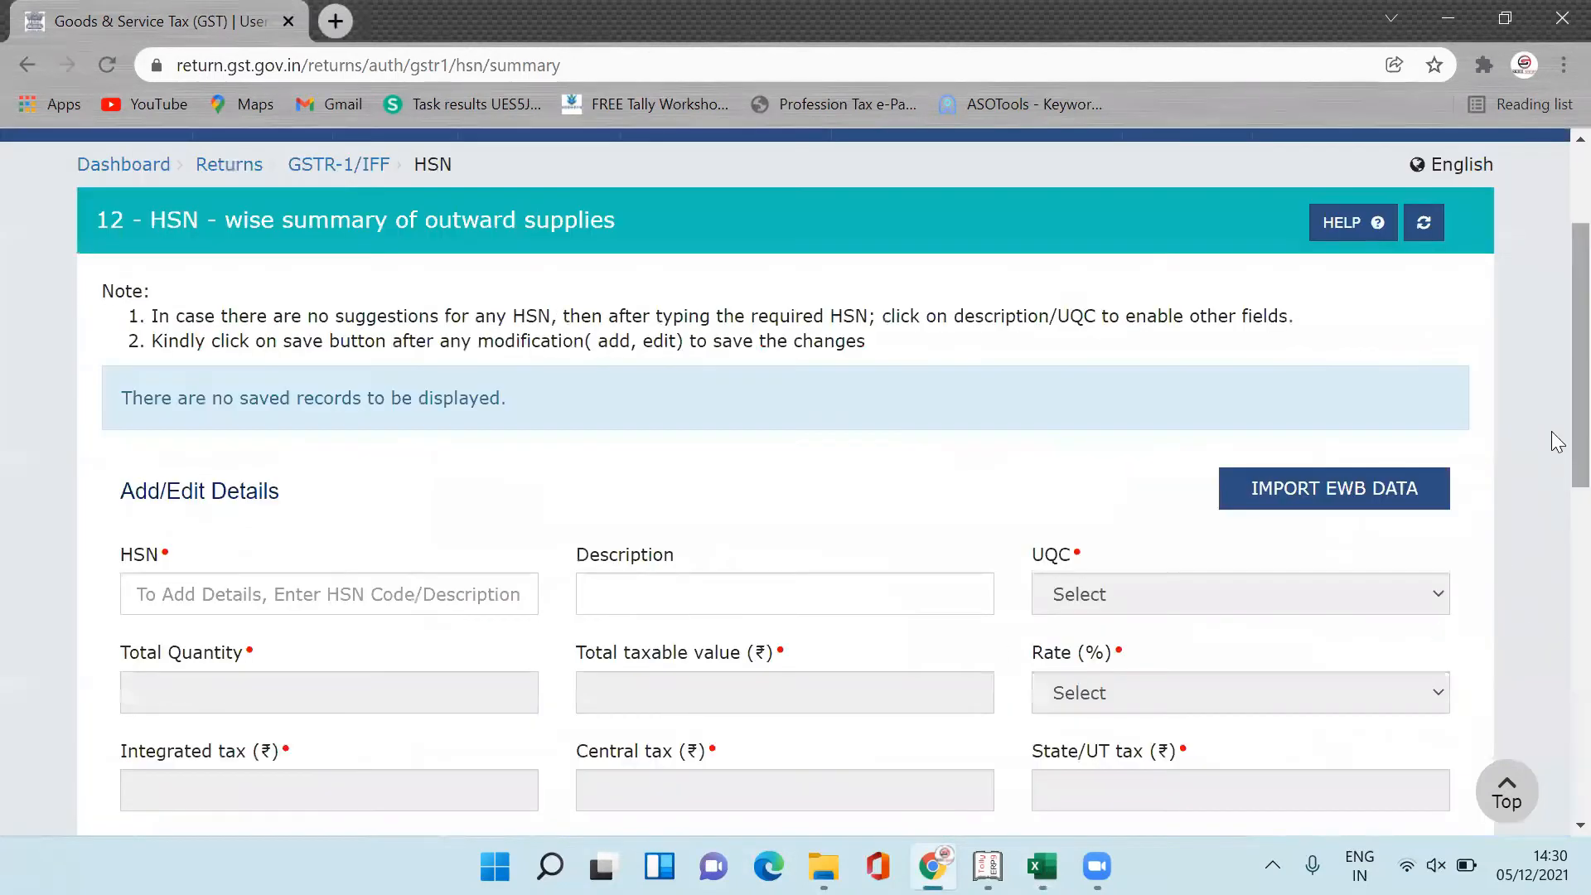
pyautogui.moveTo(1556, 440); pyautogui.dragTo(1556, 678)
pyautogui.scroll(-2, 1556, 678)
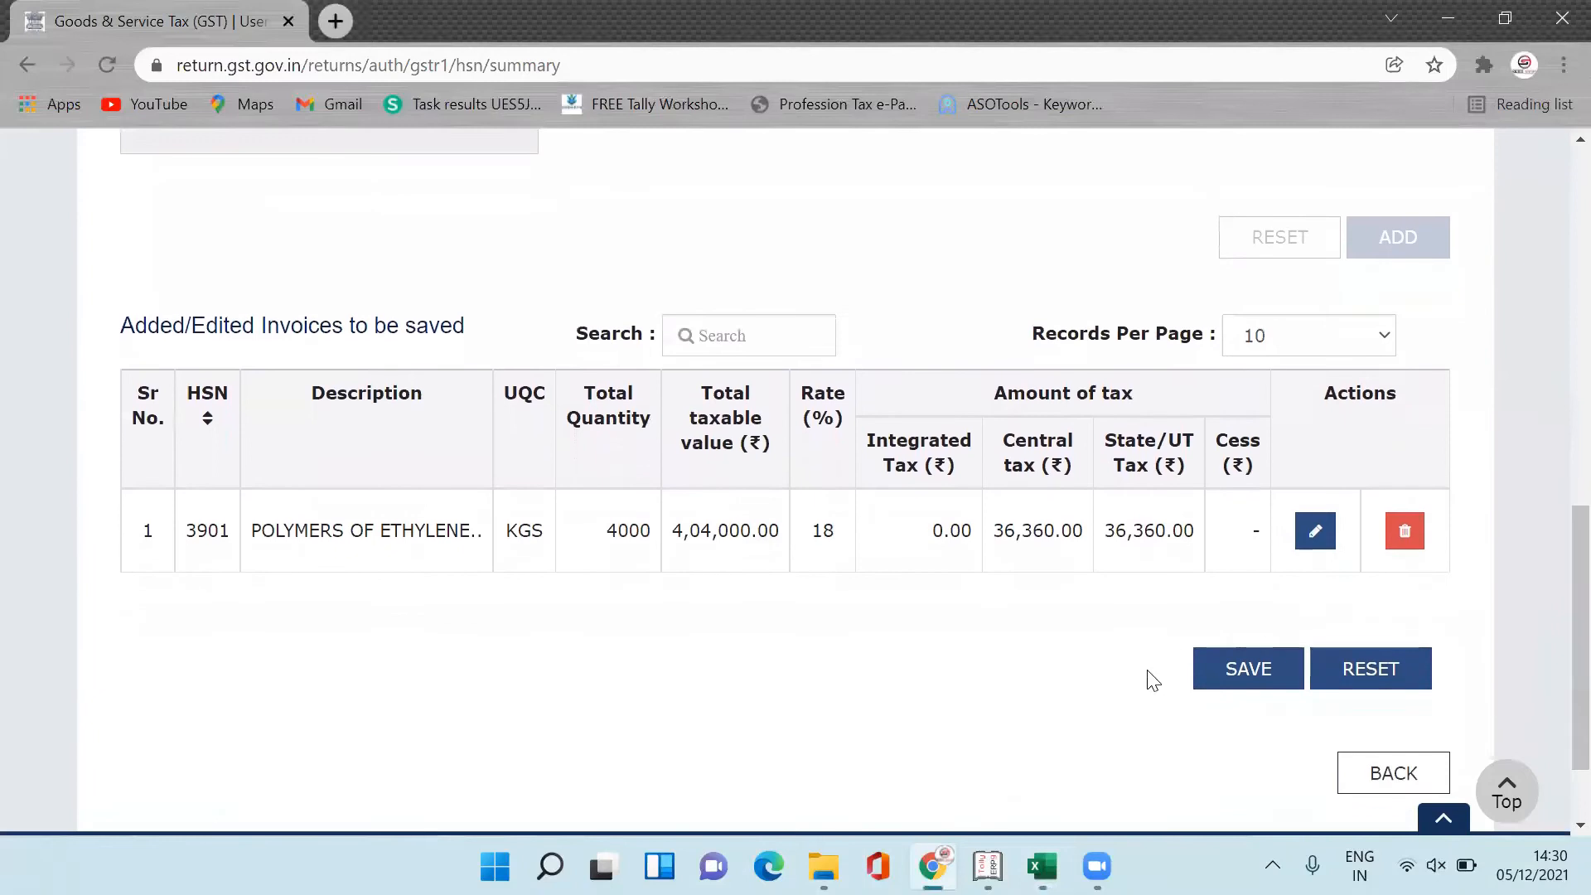
pyautogui.click(1251, 666)
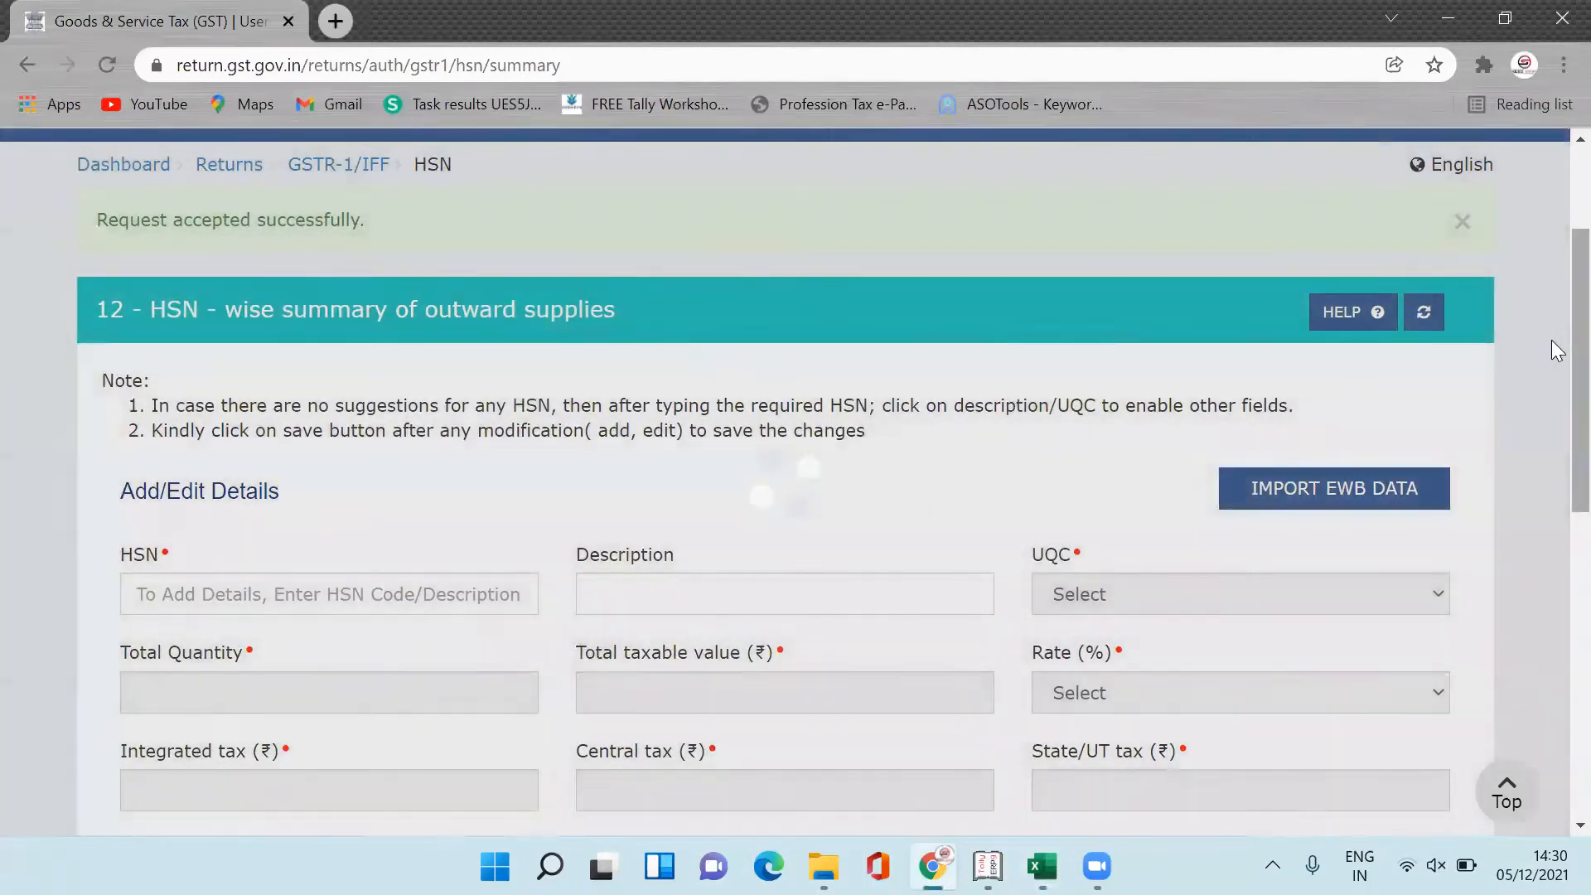
pyautogui.scroll(-10, 1552, 597)
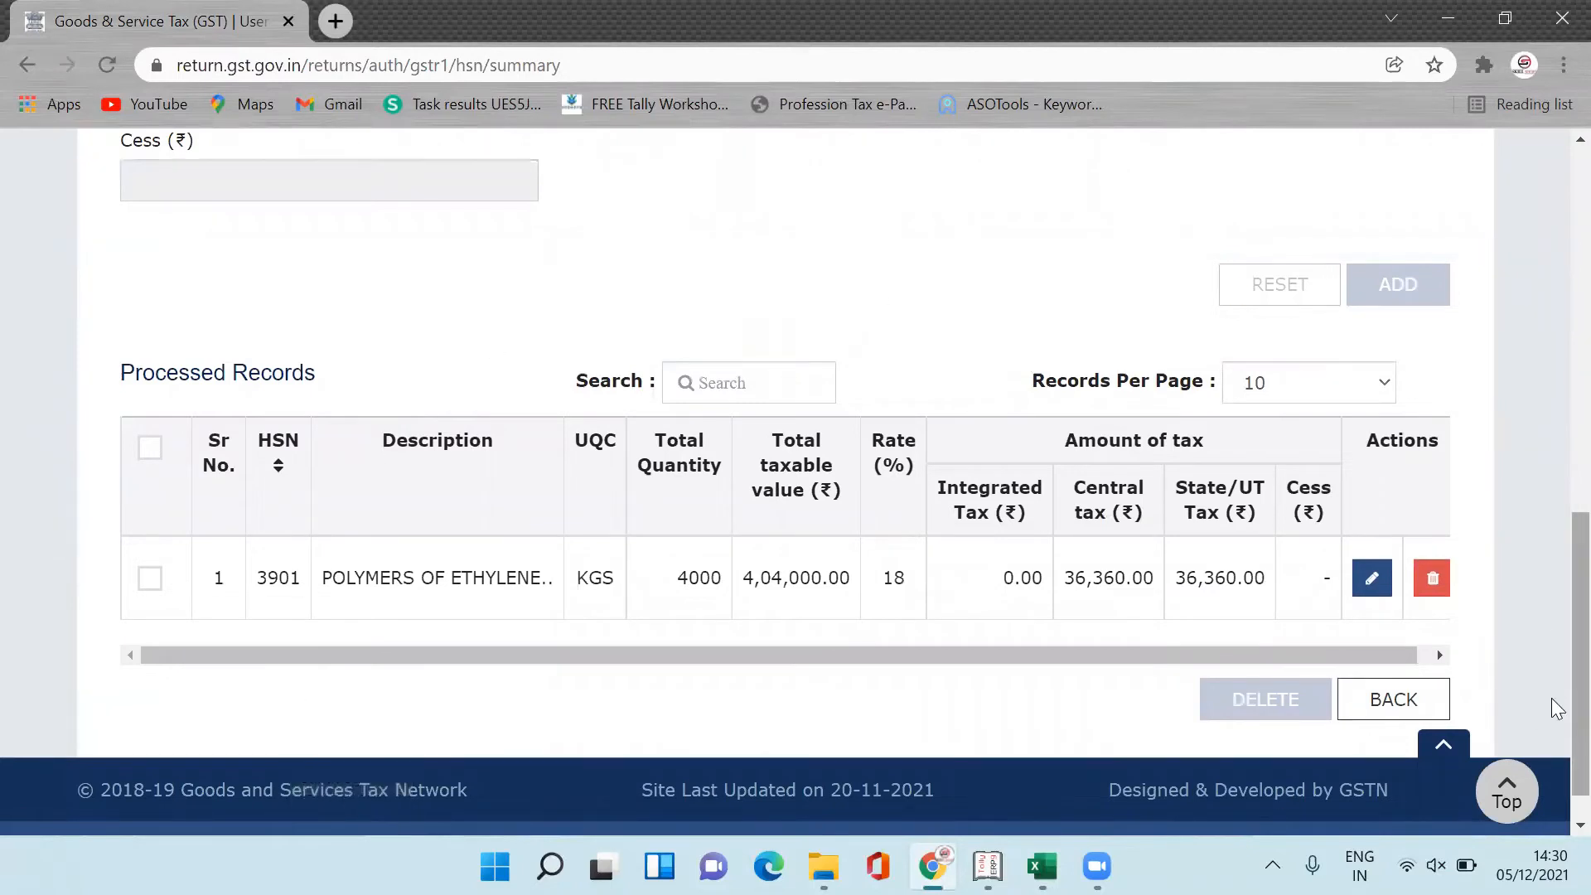
# - Review the pending HSN records, return to the GSTR-1 page and reopen the HSN-wise summary to recheck their processing status
pyautogui.scroll(2, 1551, 663)
pyautogui.scroll(4, 1552, 626)
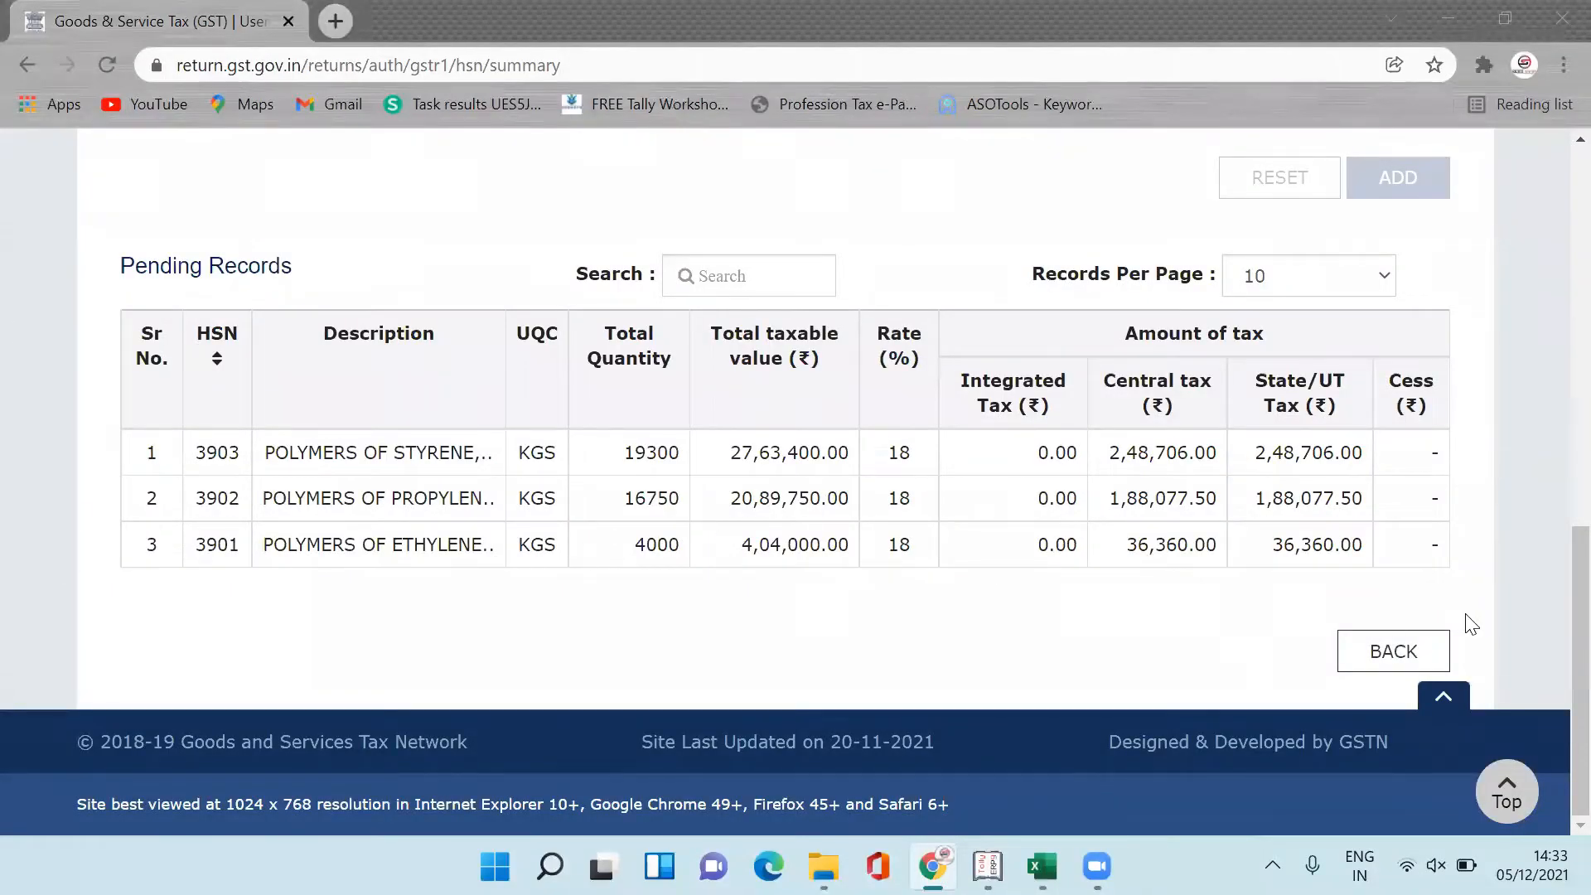
pyautogui.click(1393, 651)
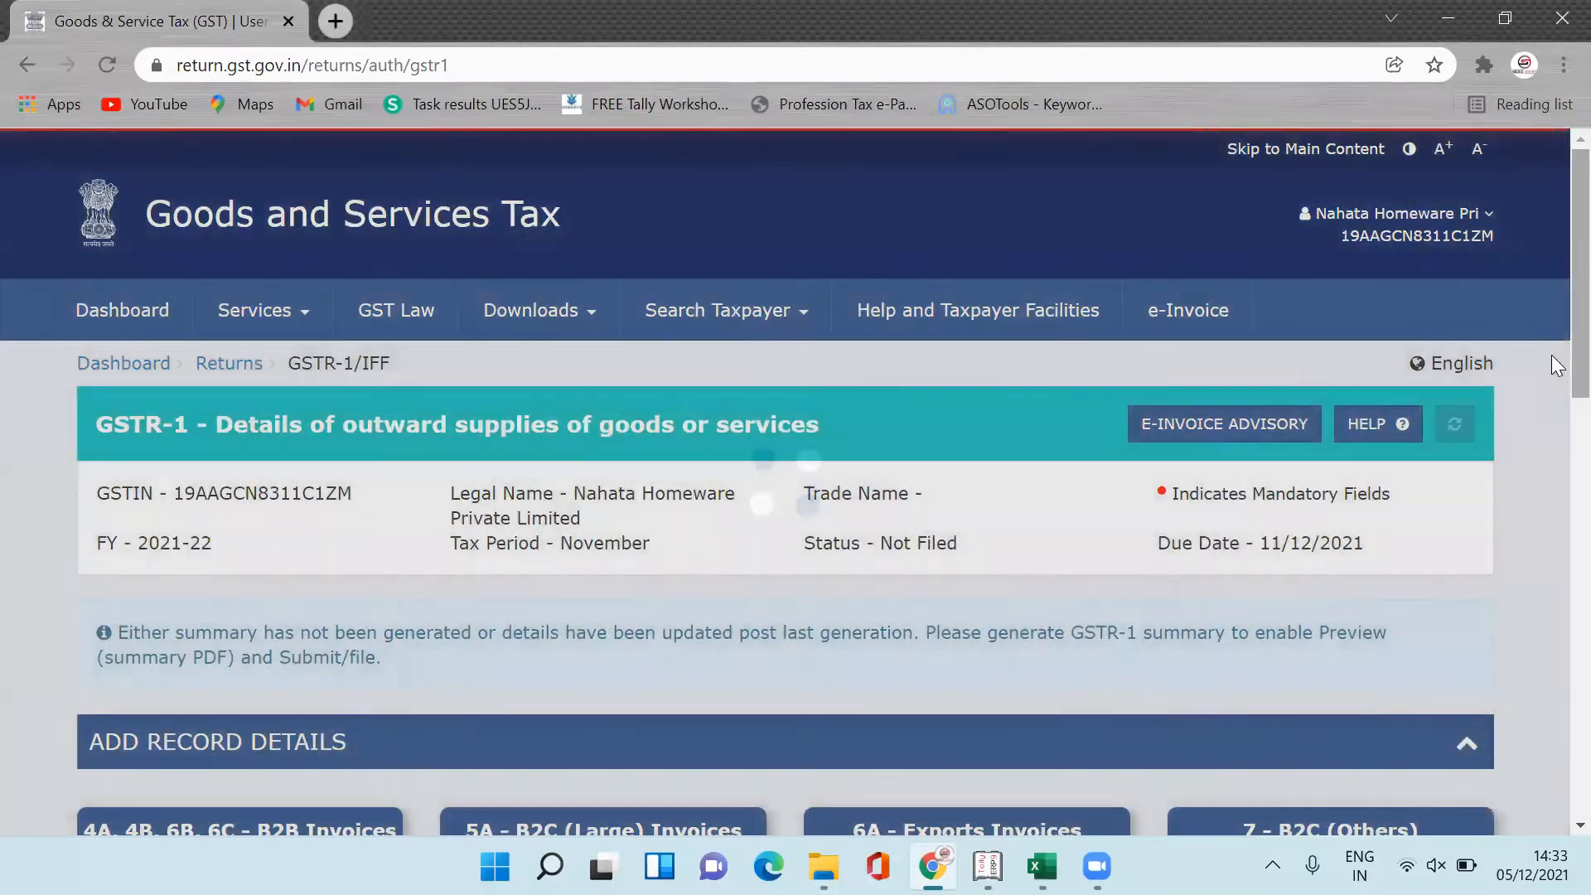
pyautogui.moveTo(1578, 356); pyautogui.dragTo(1553, 634)
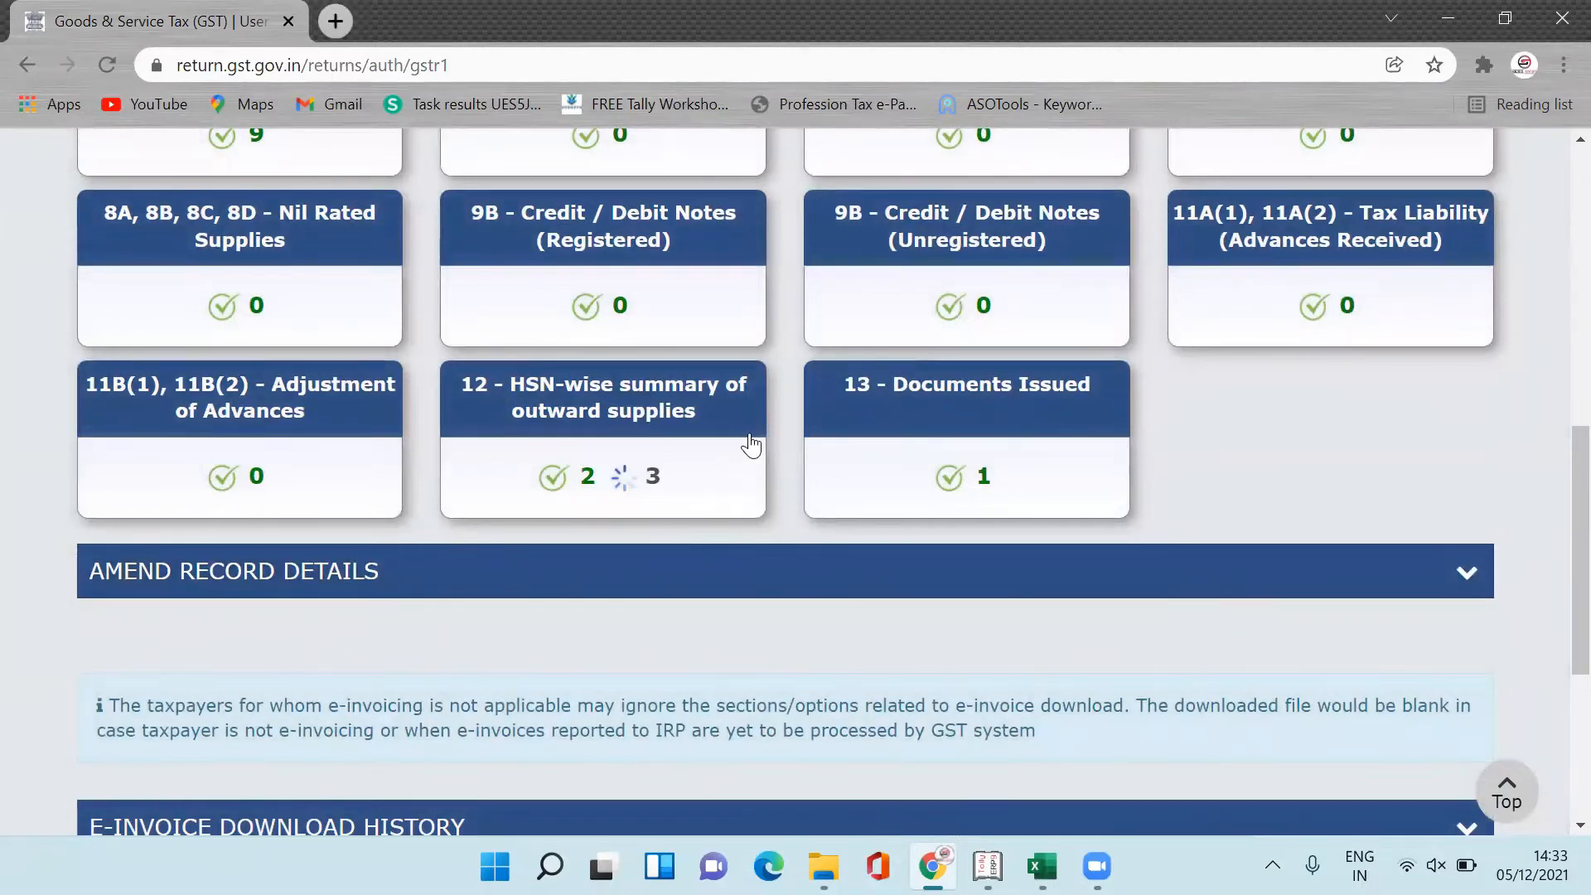
pyautogui.click(704, 449)
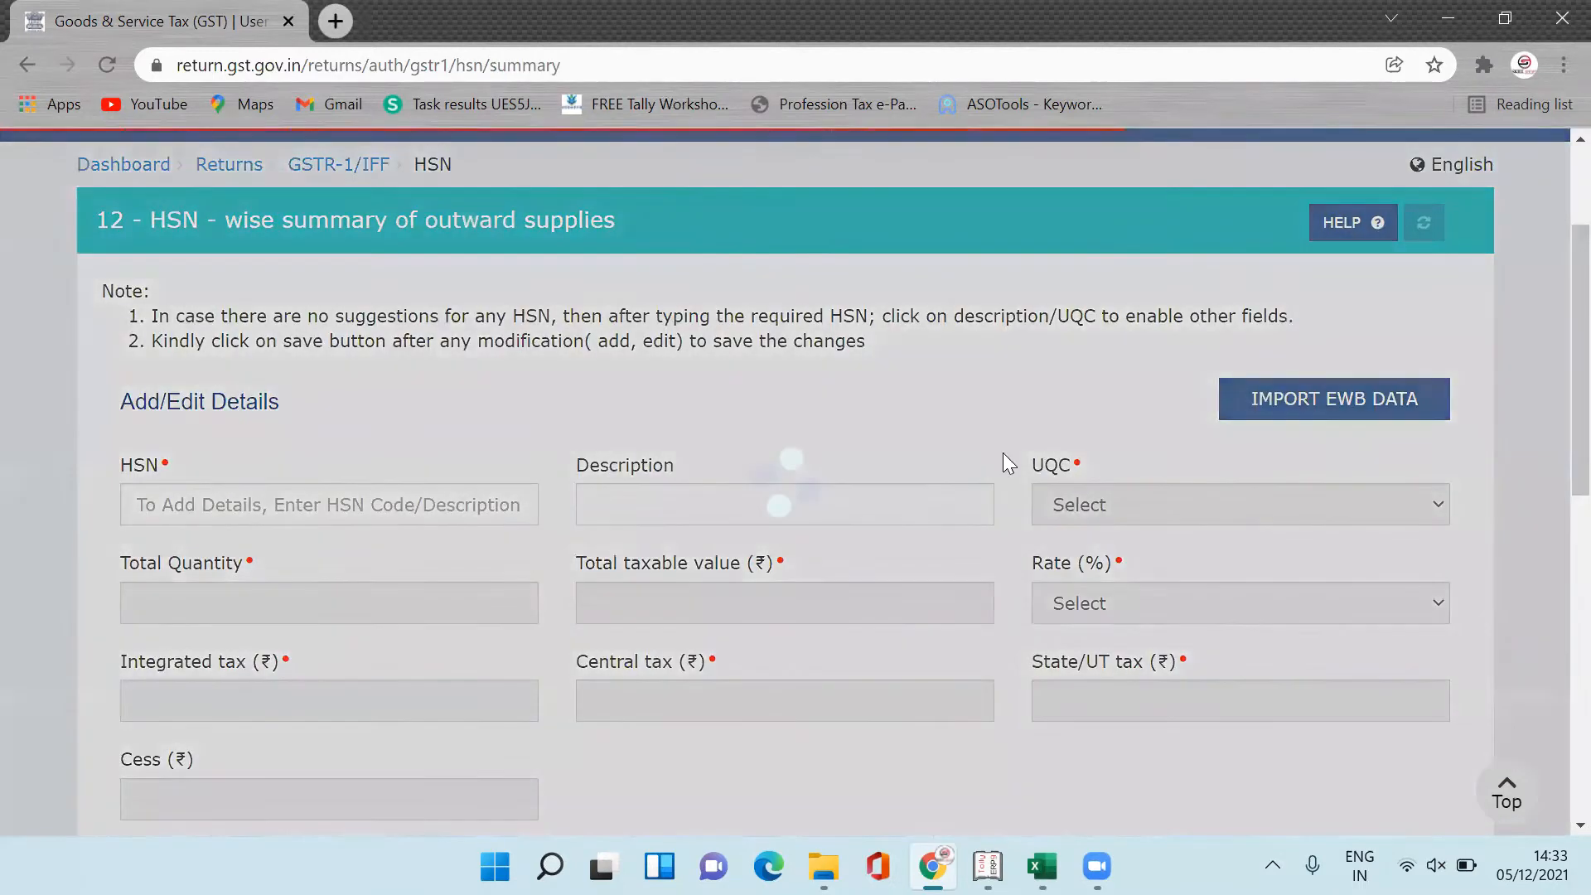
pyautogui.scroll(-7, 1551, 741)
pyautogui.click(1393, 652)
# - Review the record counts of the GSTR-1 sections and generate the GSTR-1 summary for November
pyautogui.scroll(-10, 1551, 532)
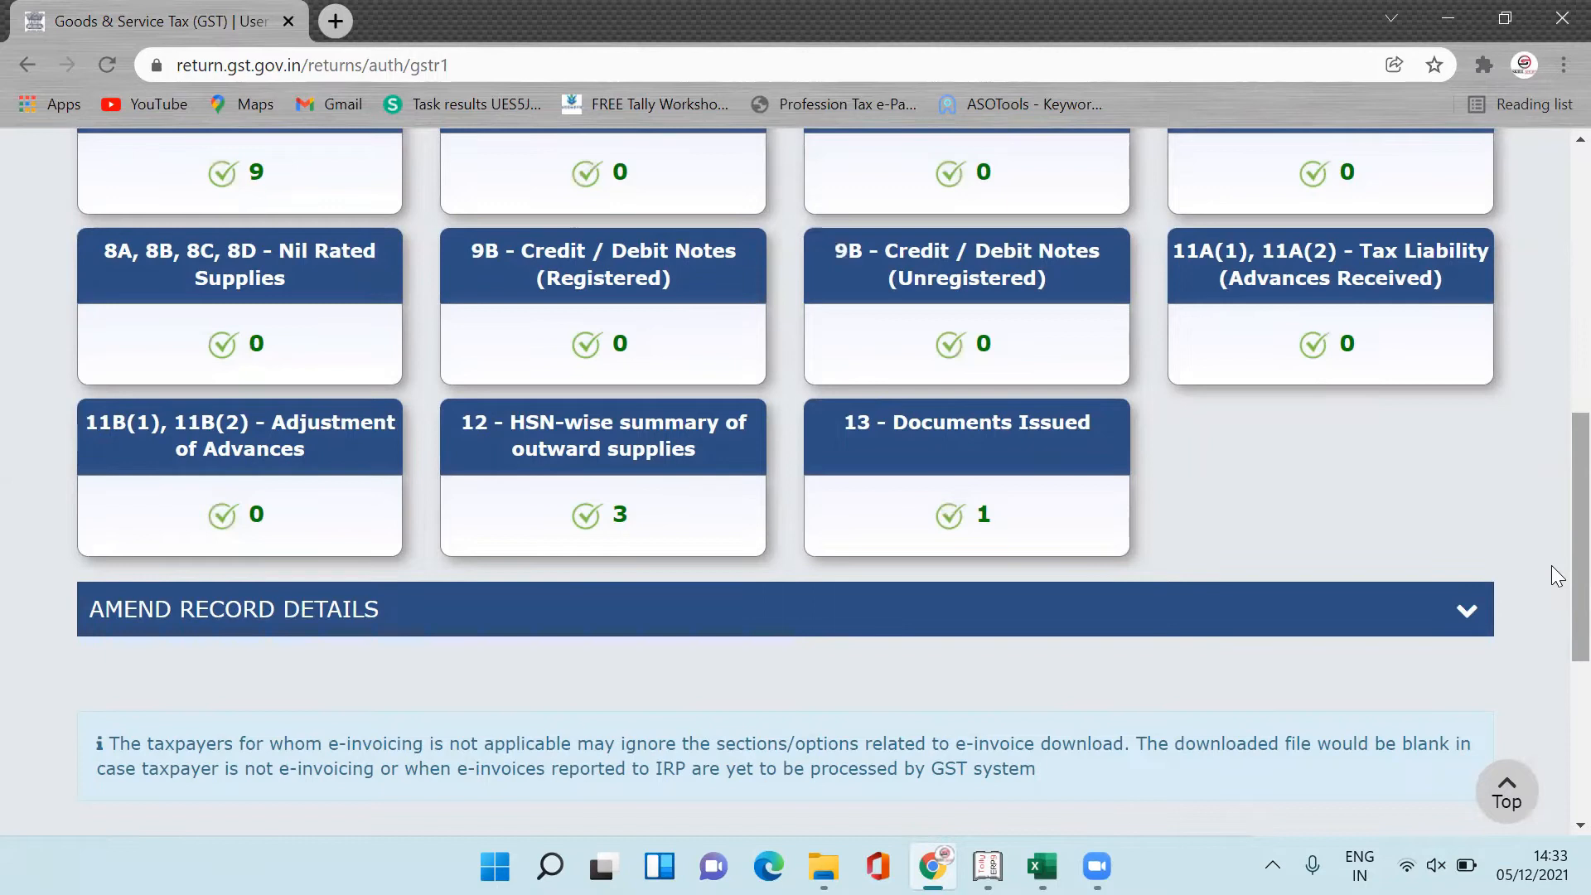
pyautogui.scroll(2, 1555, 575)
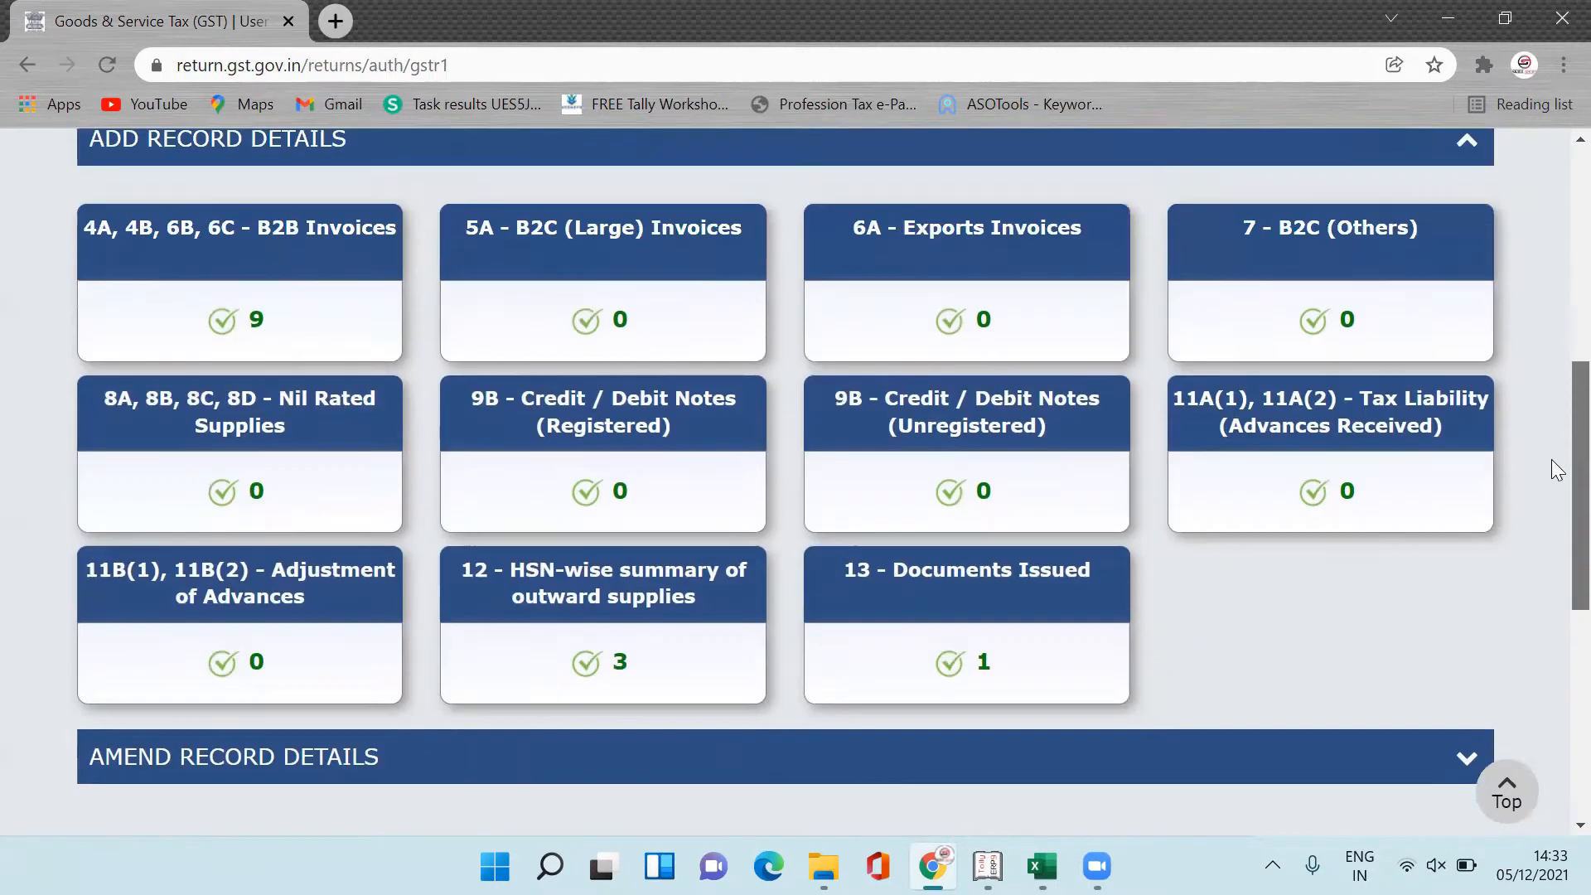
pyautogui.scroll(-4, 1556, 596)
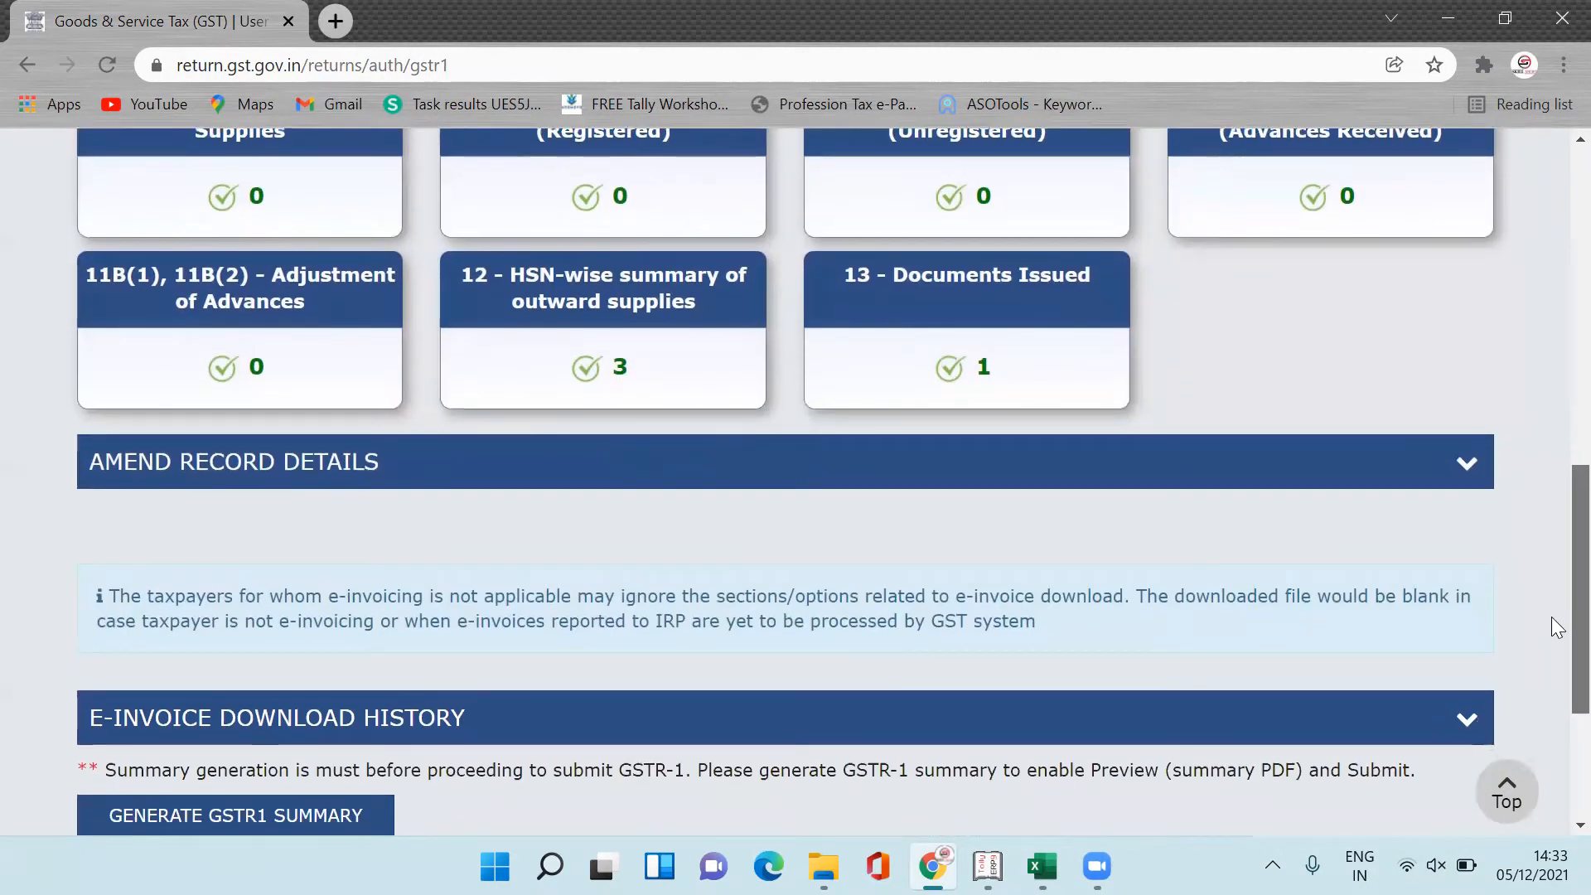
pyautogui.scroll(-2, 1551, 626)
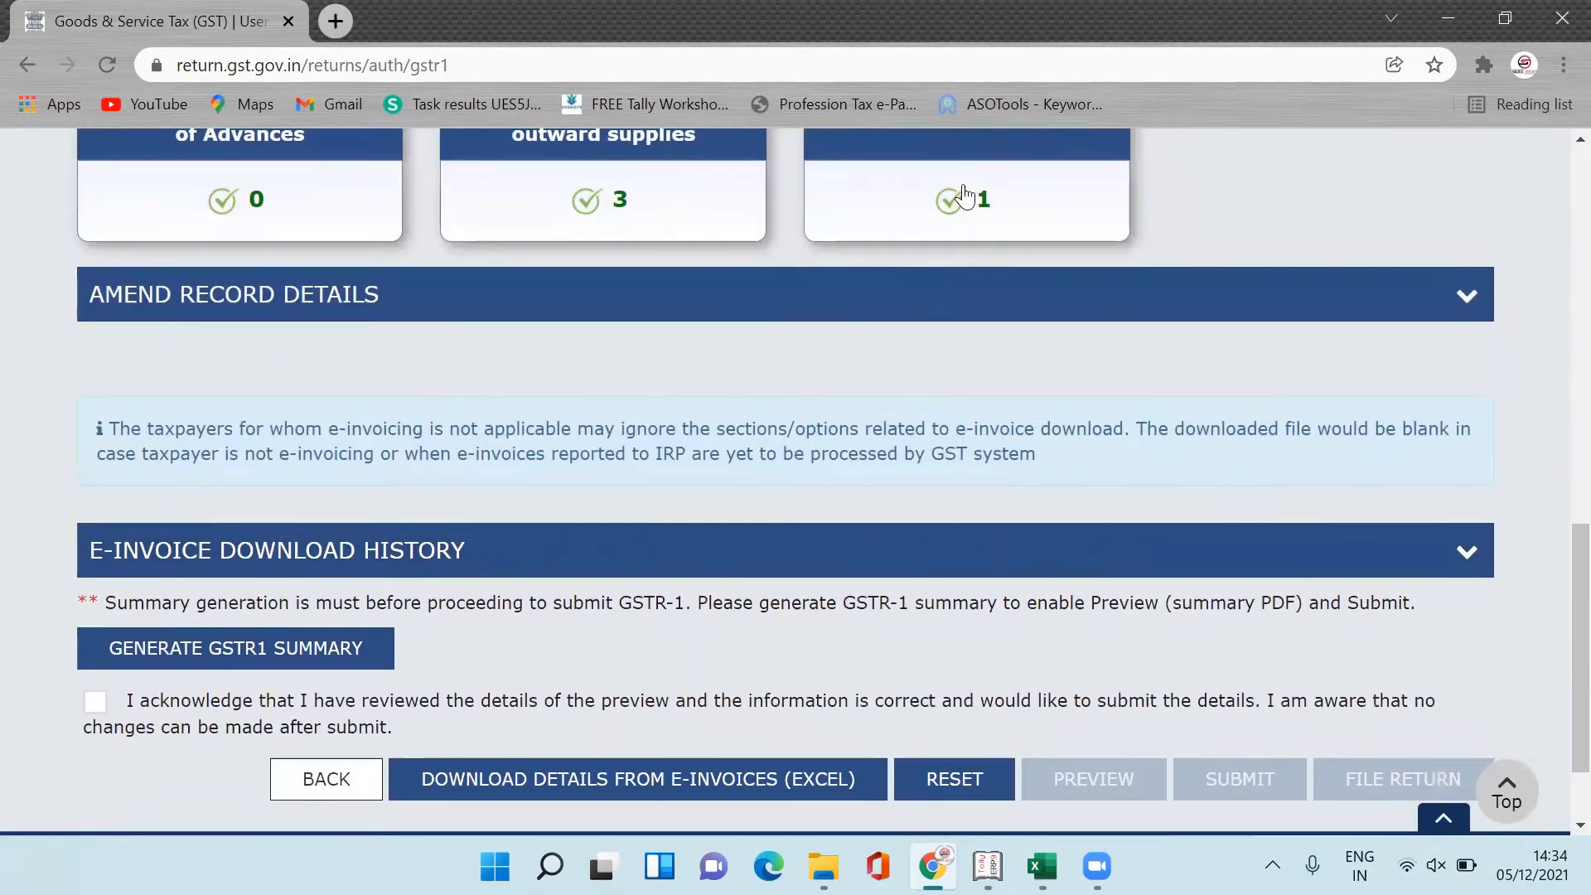
pyautogui.scroll(6, 1552, 721)
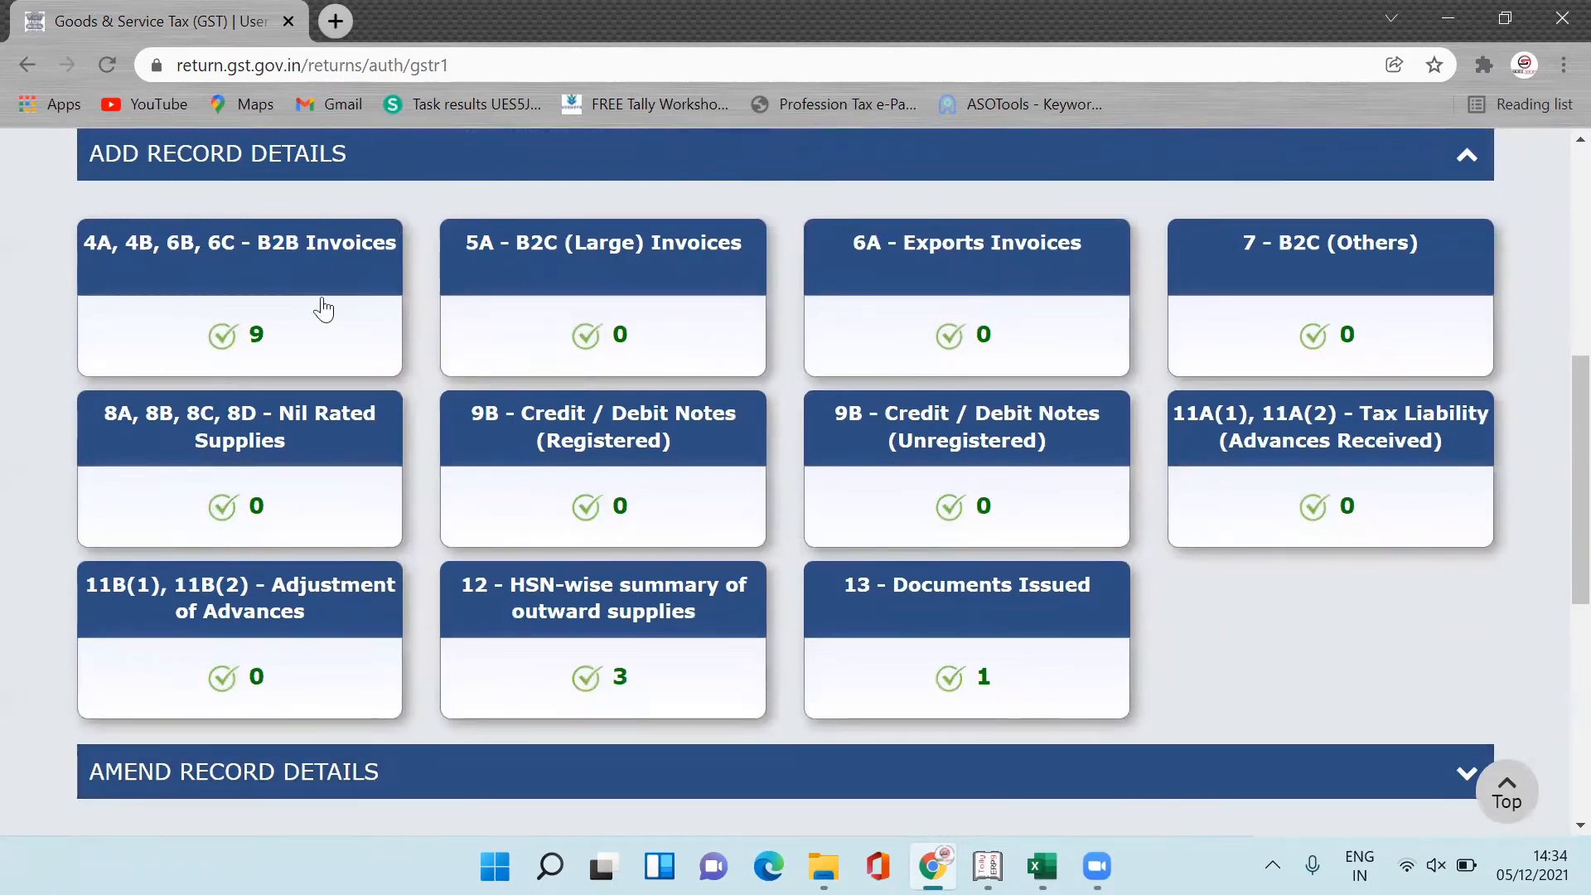
pyautogui.scroll(-4, 1552, 572)
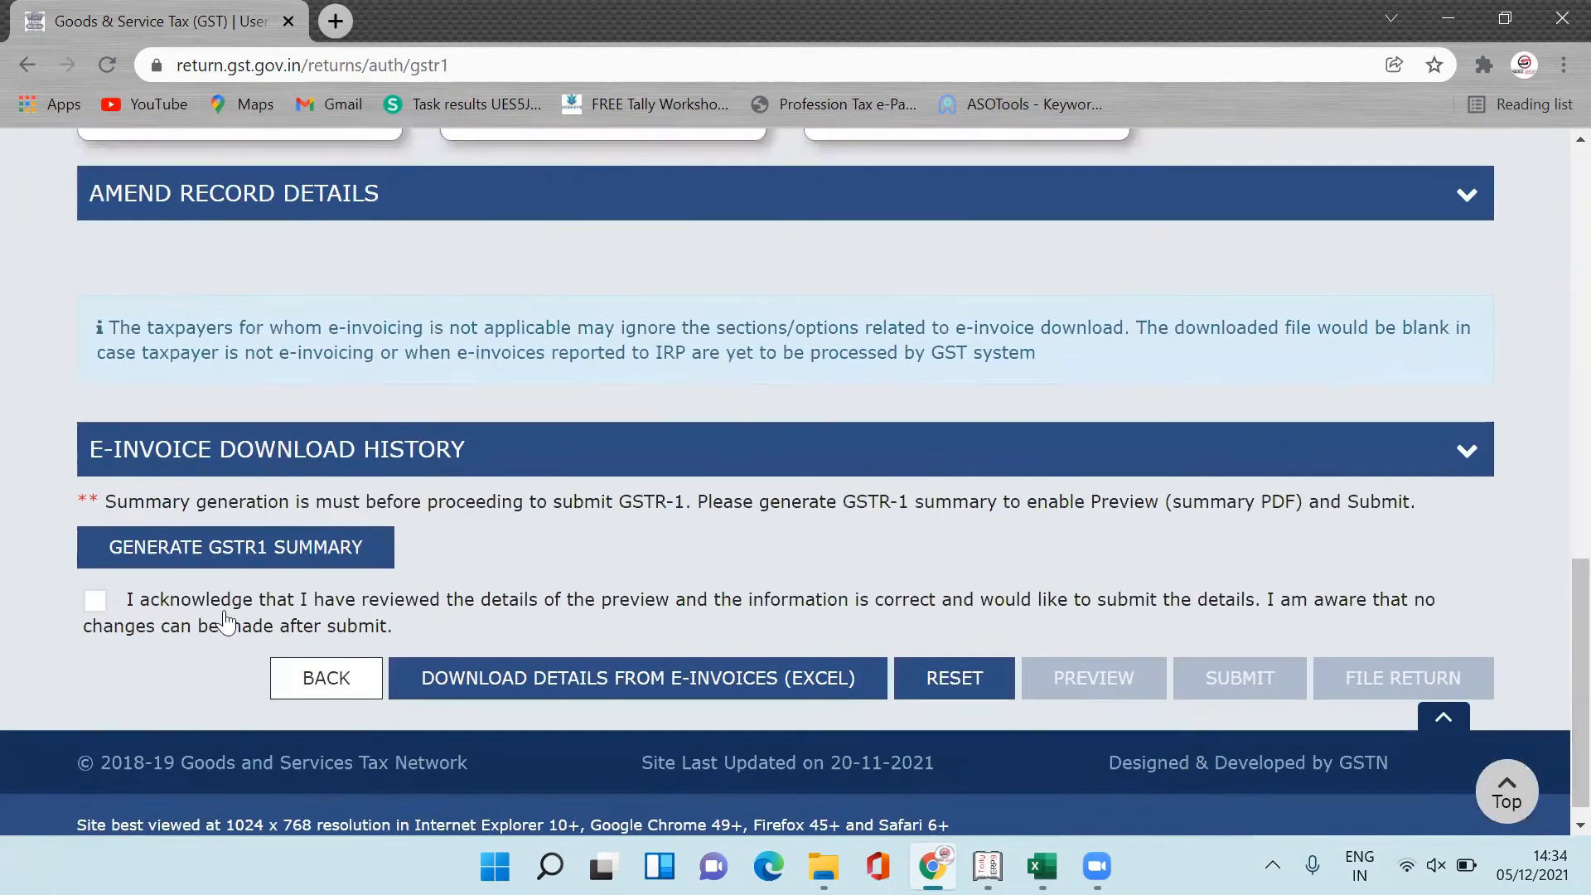
pyautogui.click(281, 551)
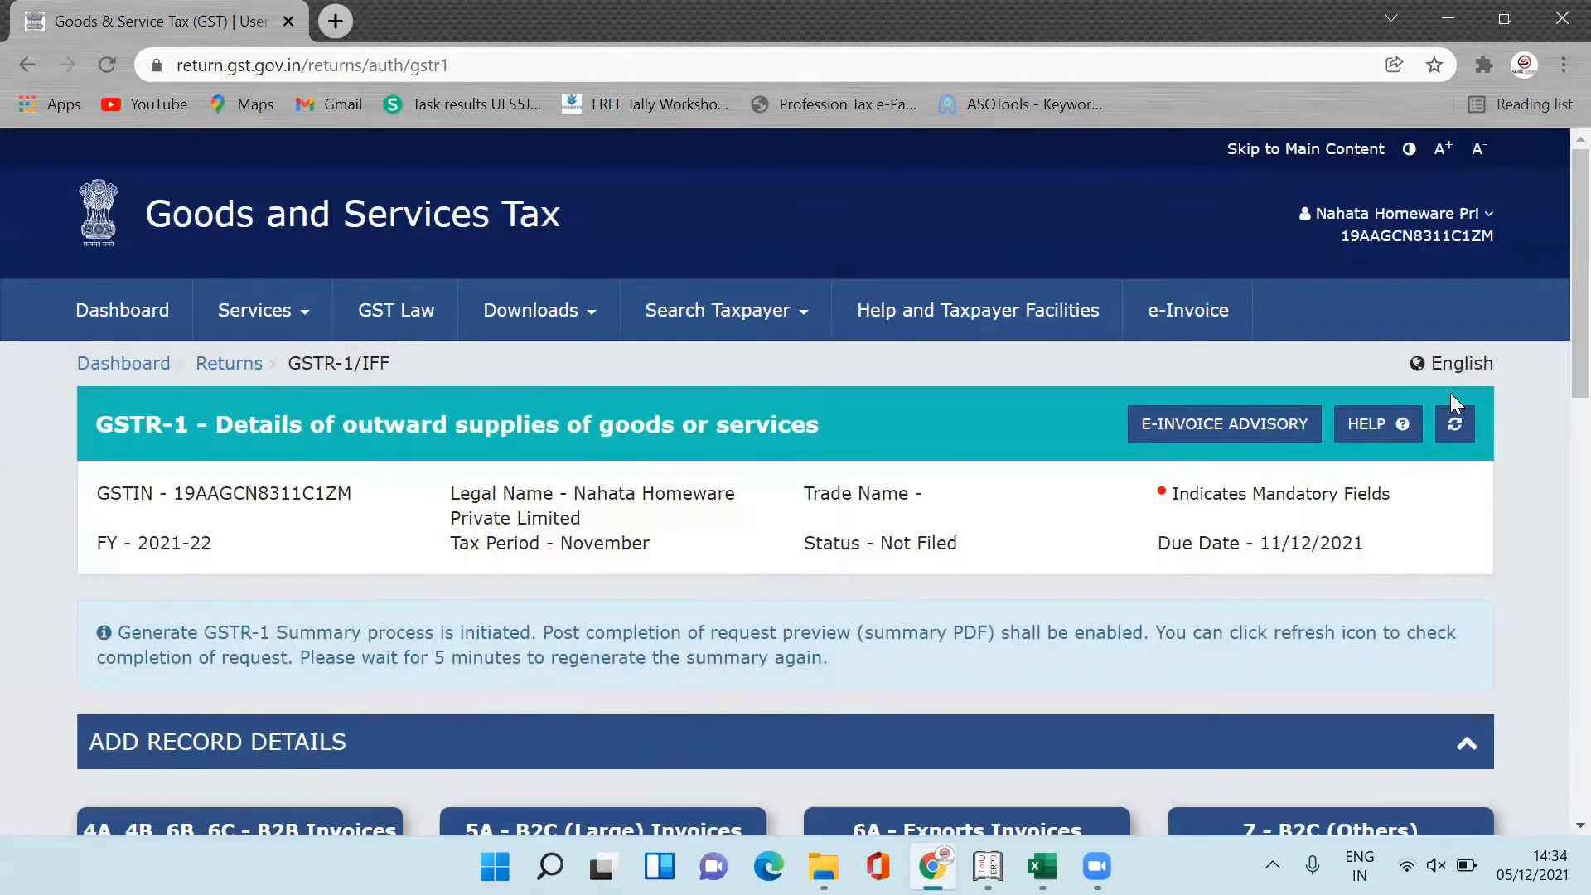
# - Refresh the GSTR-1 page until the summary generation is complete
pyautogui.click(1455, 424)
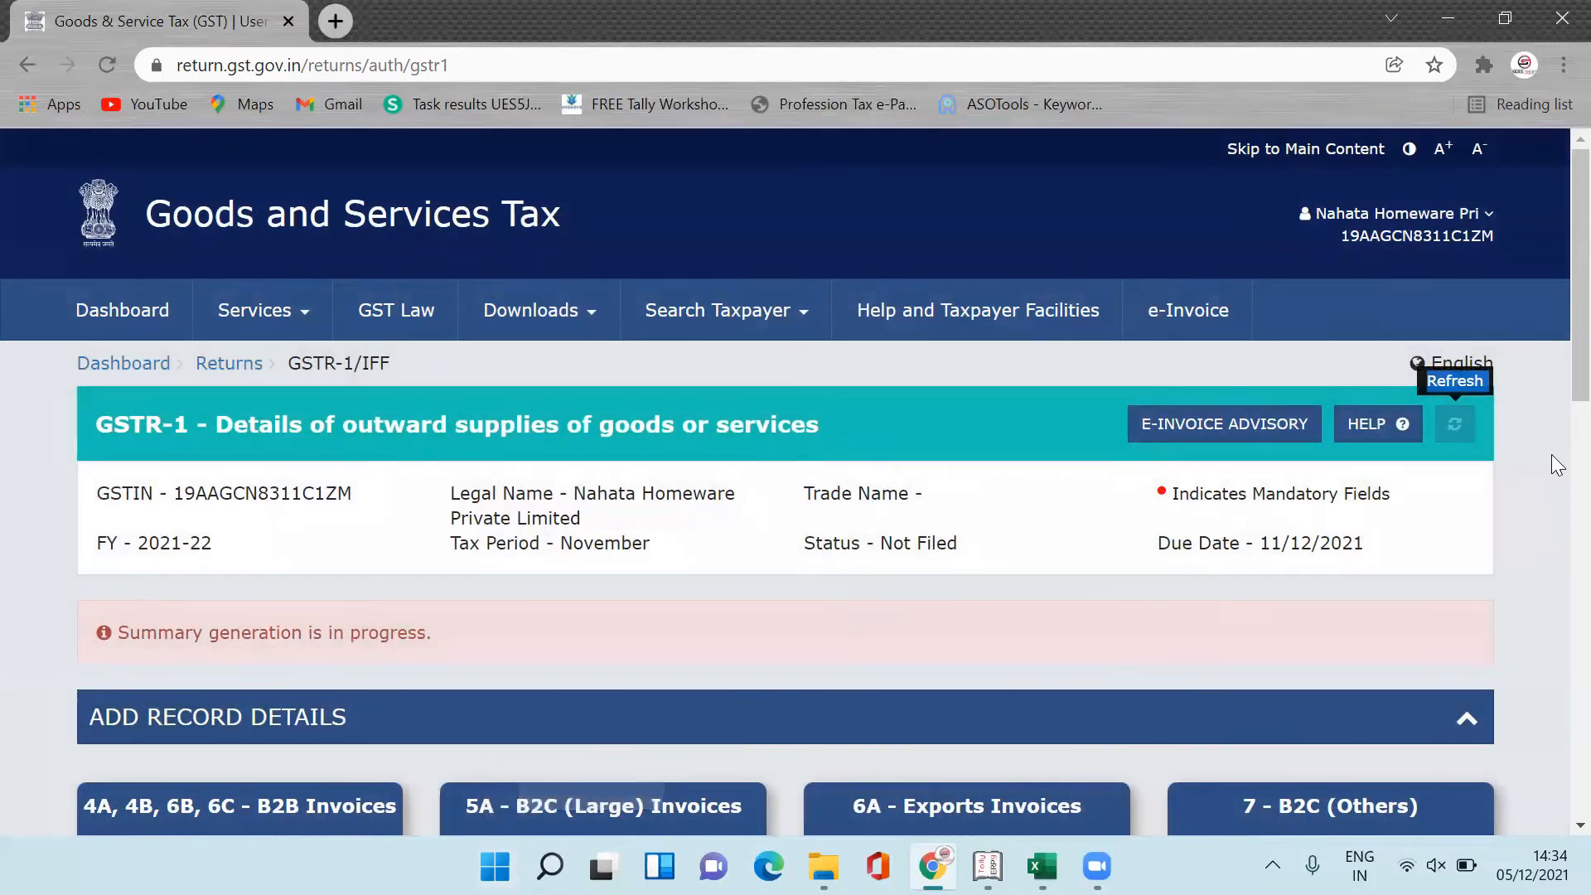
pyautogui.scroll(-8, 1557, 497)
pyautogui.scroll(-5, 1556, 665)
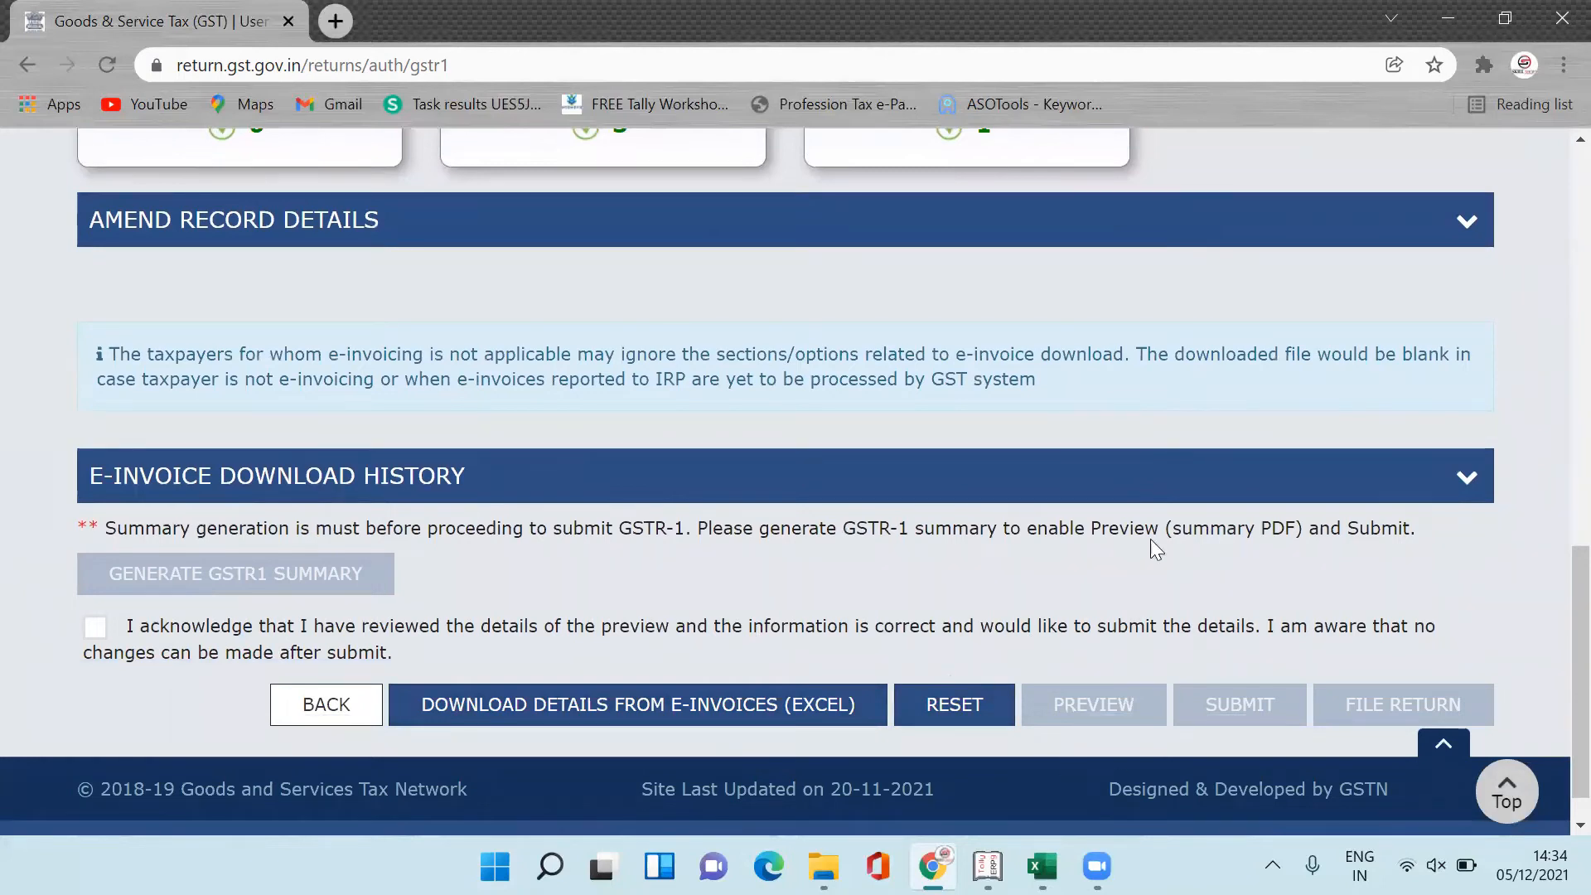
pyautogui.moveTo(1578, 672); pyautogui.dragTo(1579, 304)
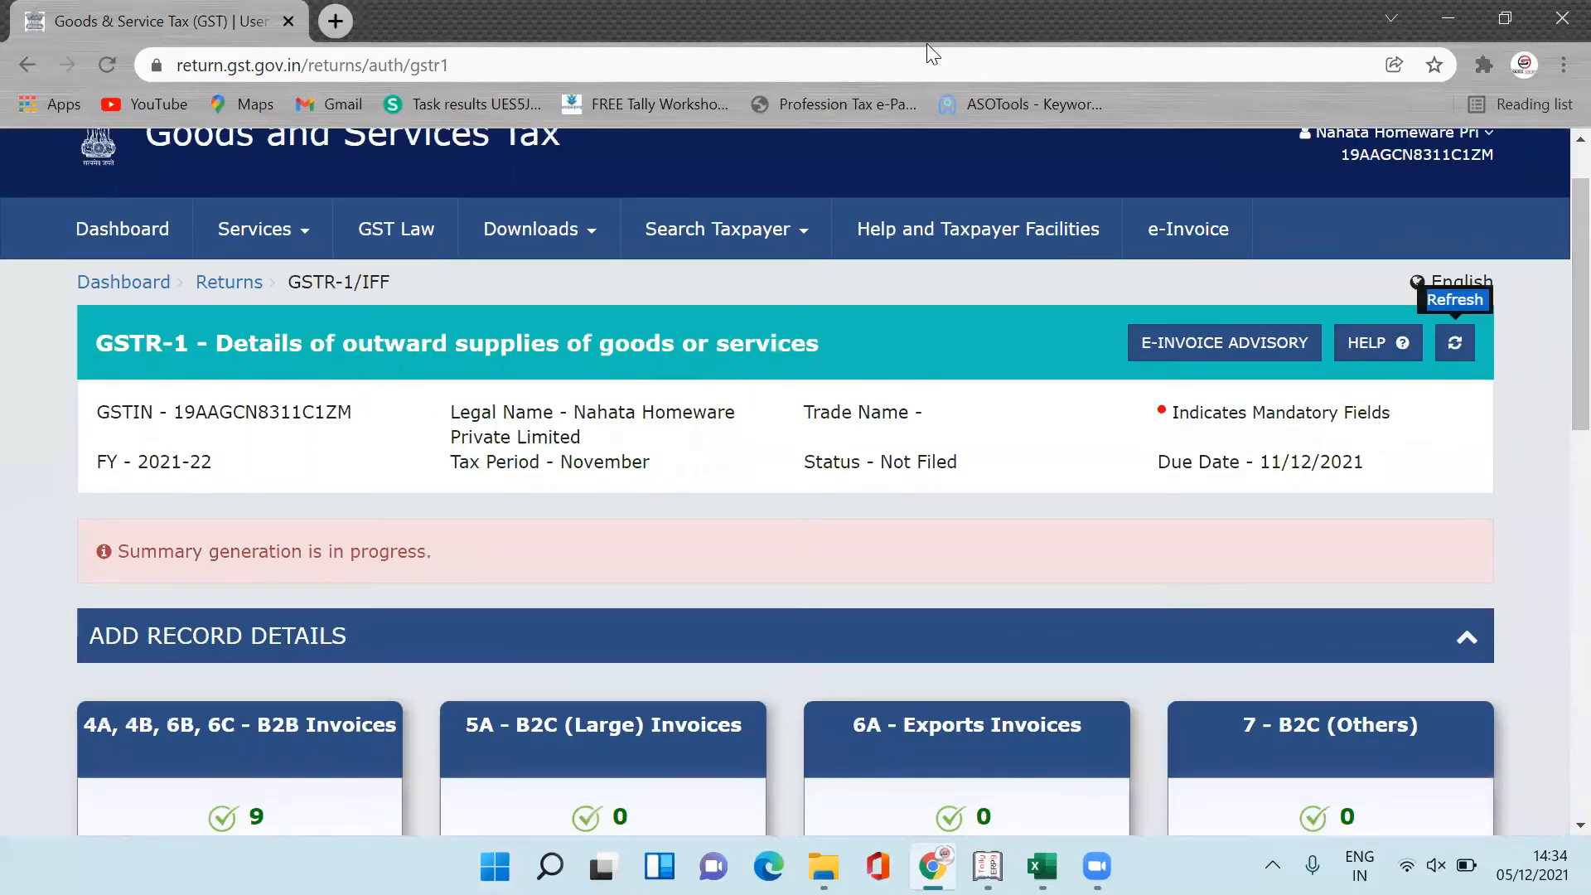
pyautogui.click(1456, 342)
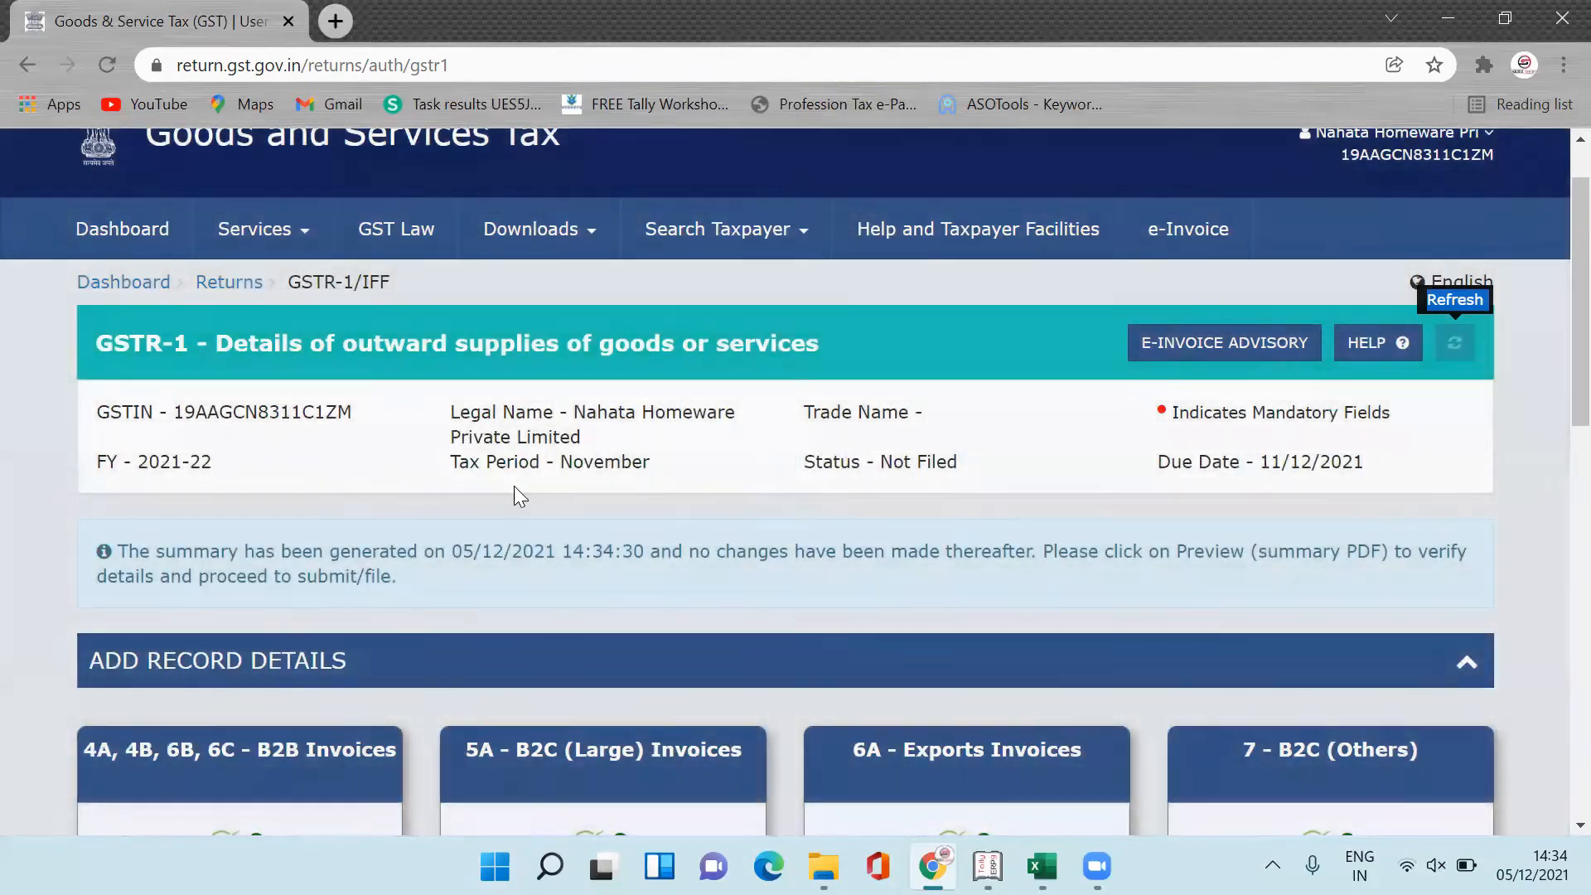
# - Save the GSTR-1 summary preview as a PDF on the Desktop and open it
pyautogui.scroll(-5, 1556, 598)
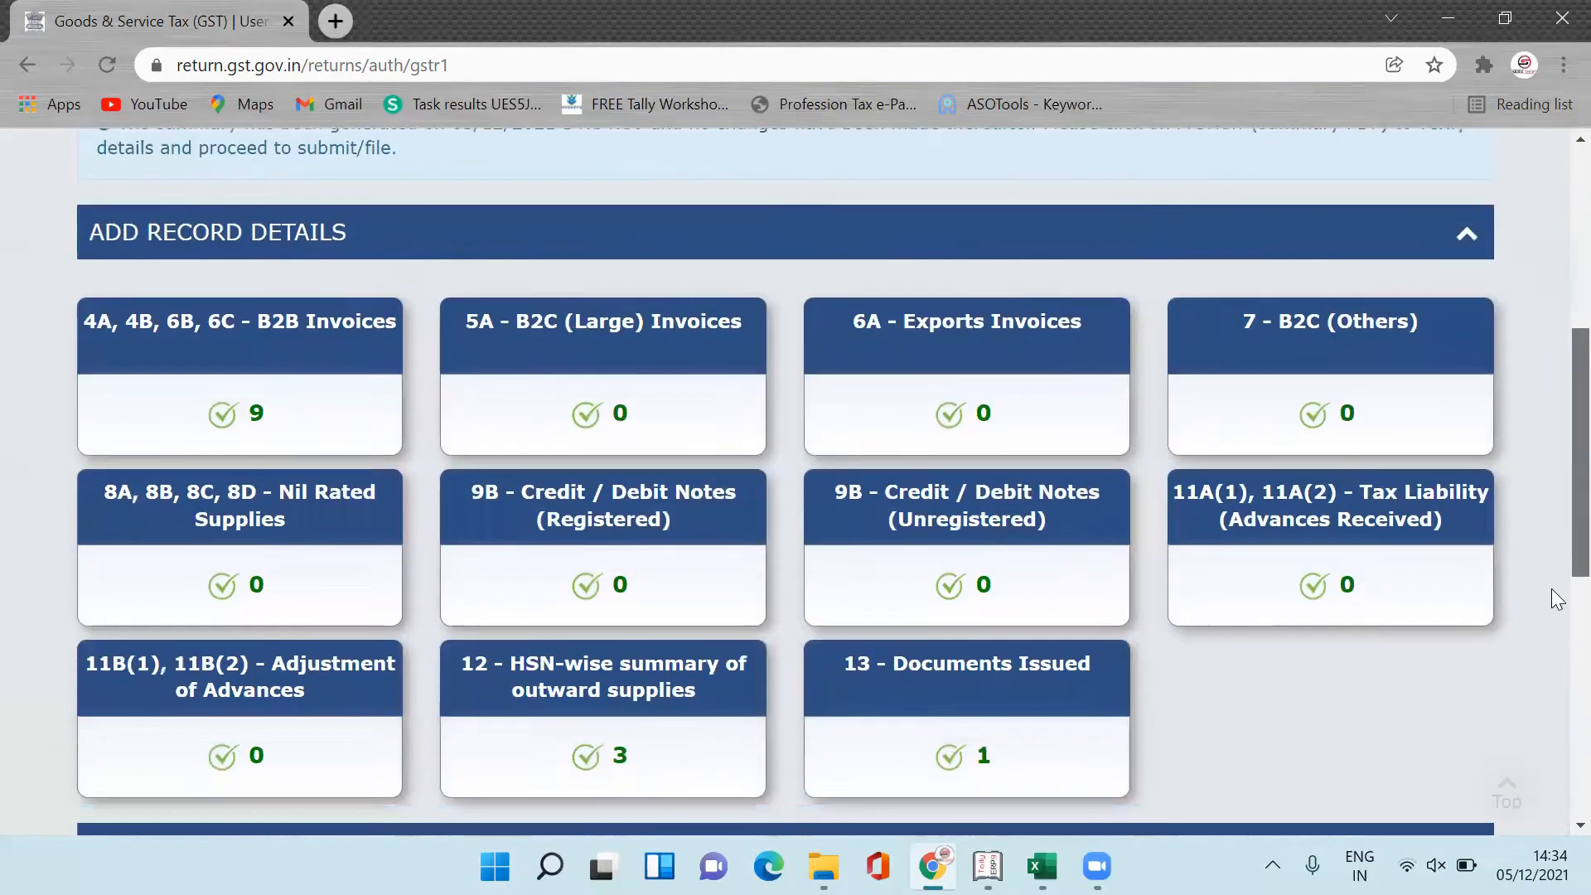
pyautogui.scroll(-8, 1556, 599)
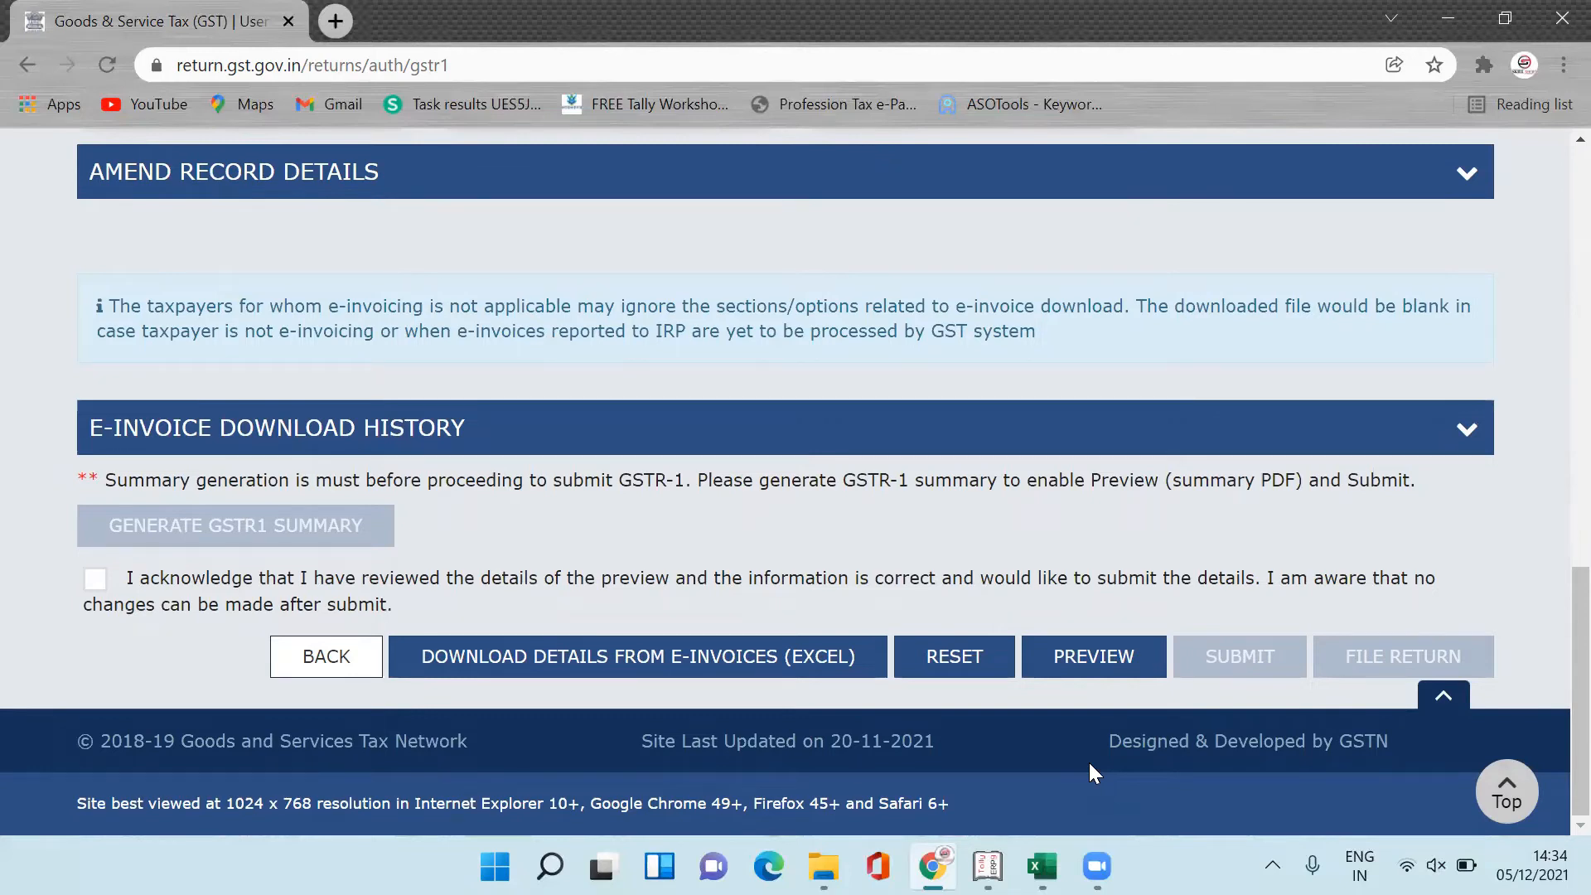
pyautogui.click(1117, 654)
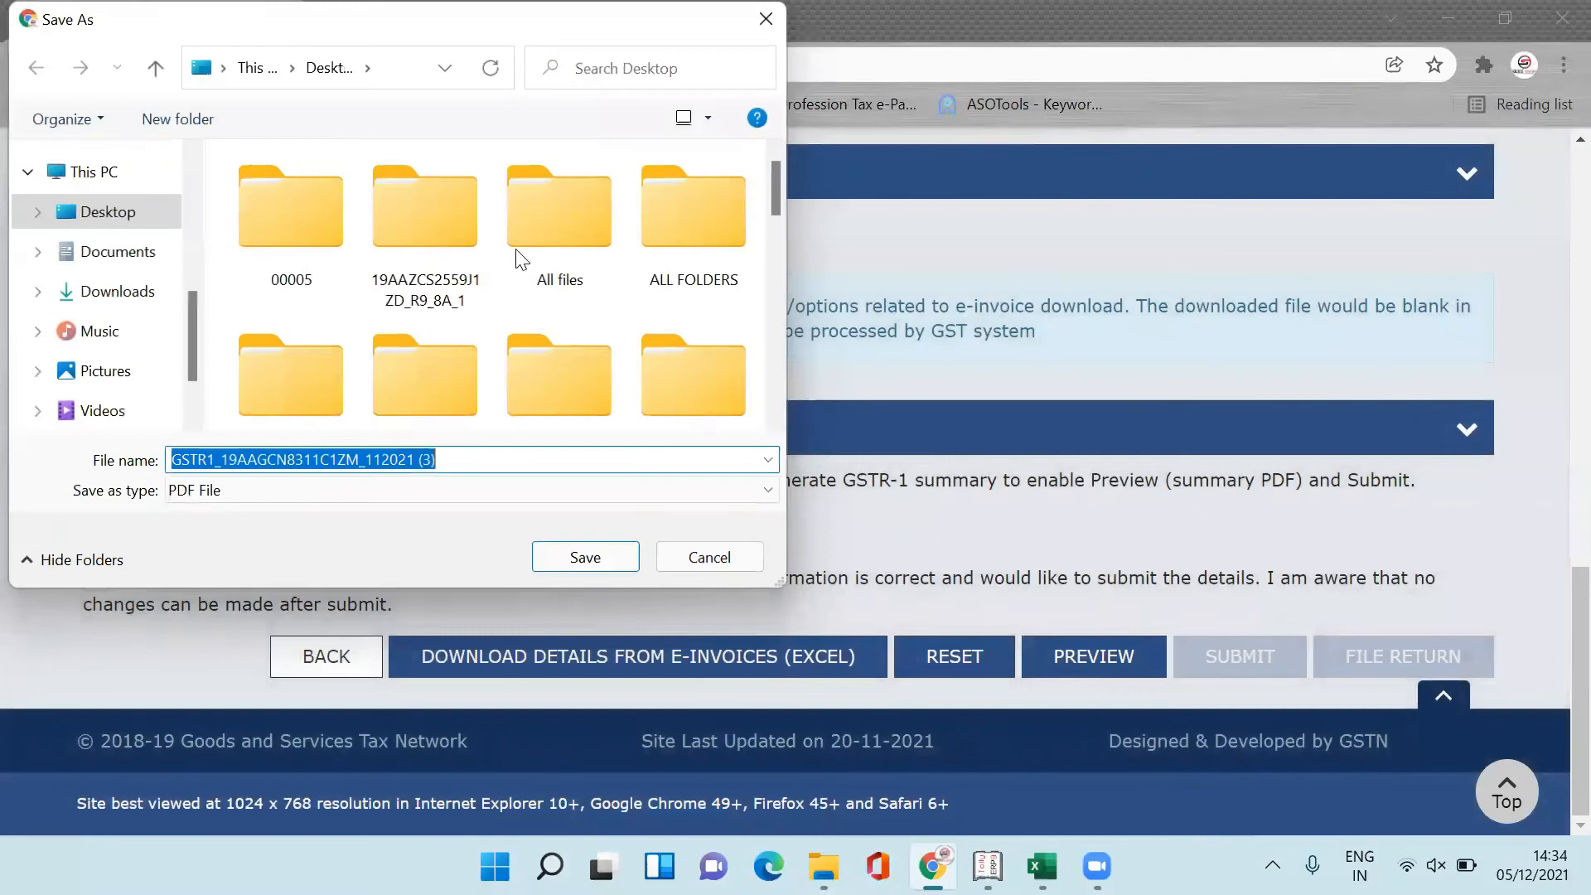
pyautogui.click(619, 557)
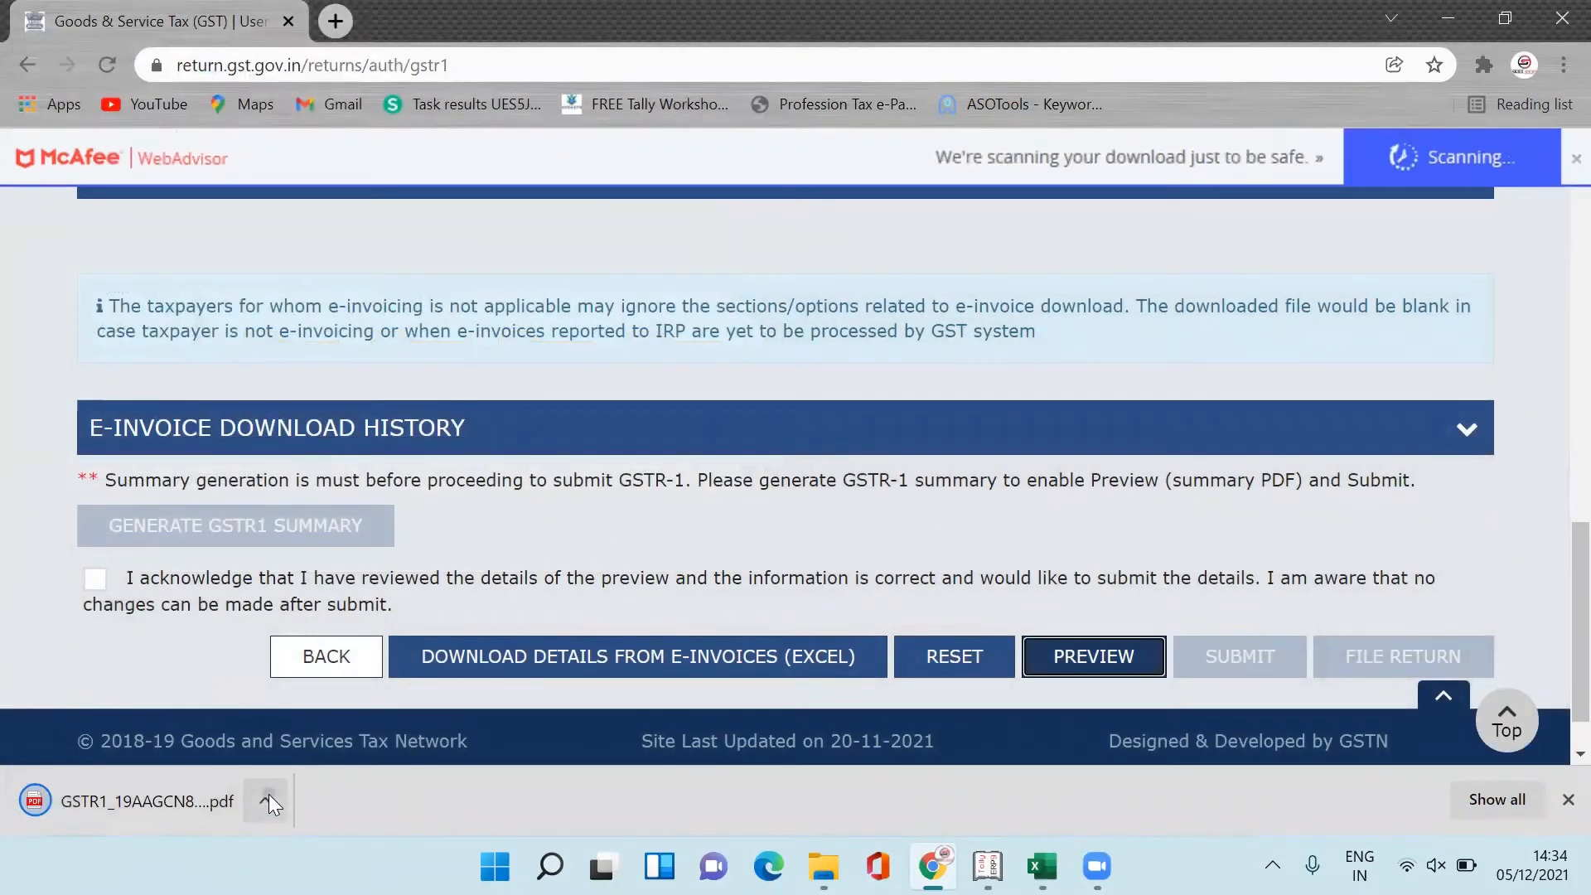
pyautogui.click(268, 797)
pyautogui.click(382, 623)
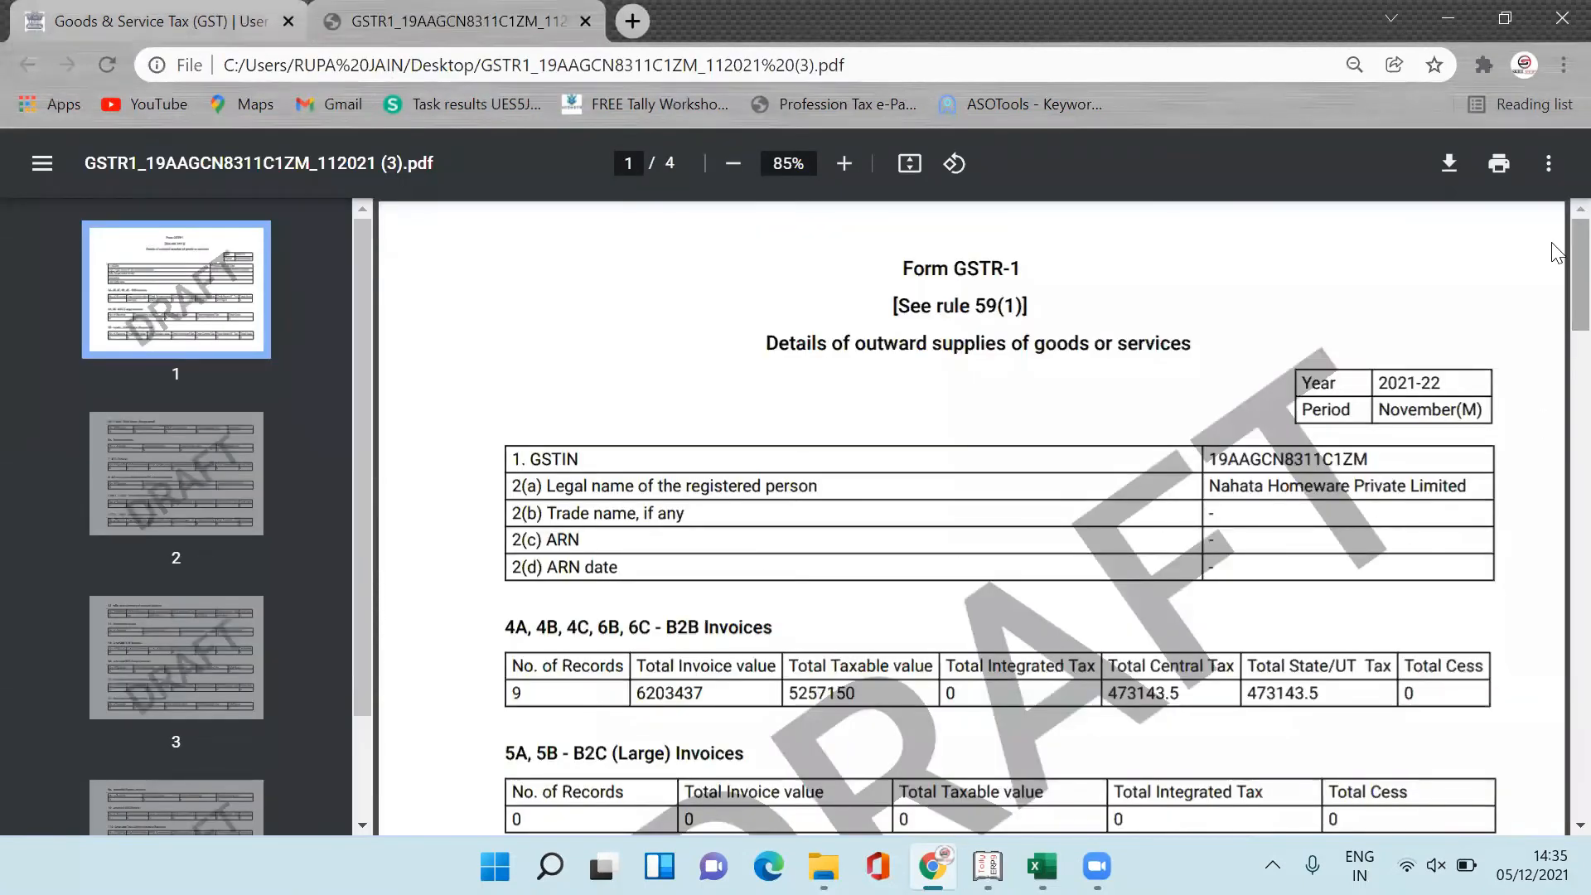
# - Find the B2B Invoices totals in the PDF and switch to the GSTR-1 returns summary in Tally.ERP 9 for comparison
pyautogui.scroll(-5, 1554, 290)
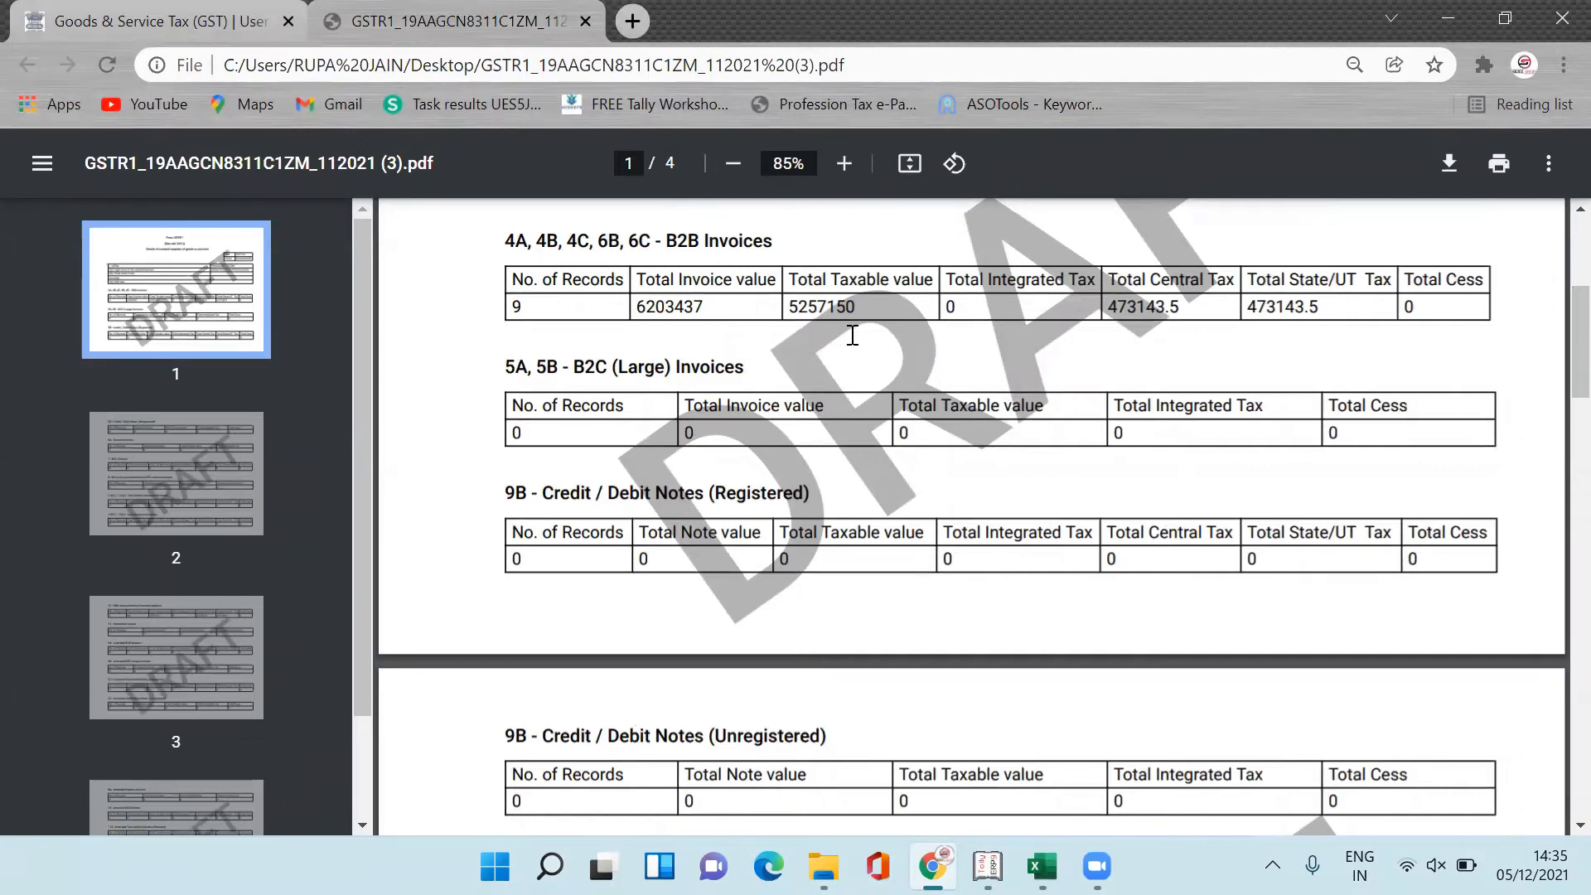
pyautogui.hotkey('alt', 'Tab')
pyautogui.press('Tab')
pyautogui.press('Tab')
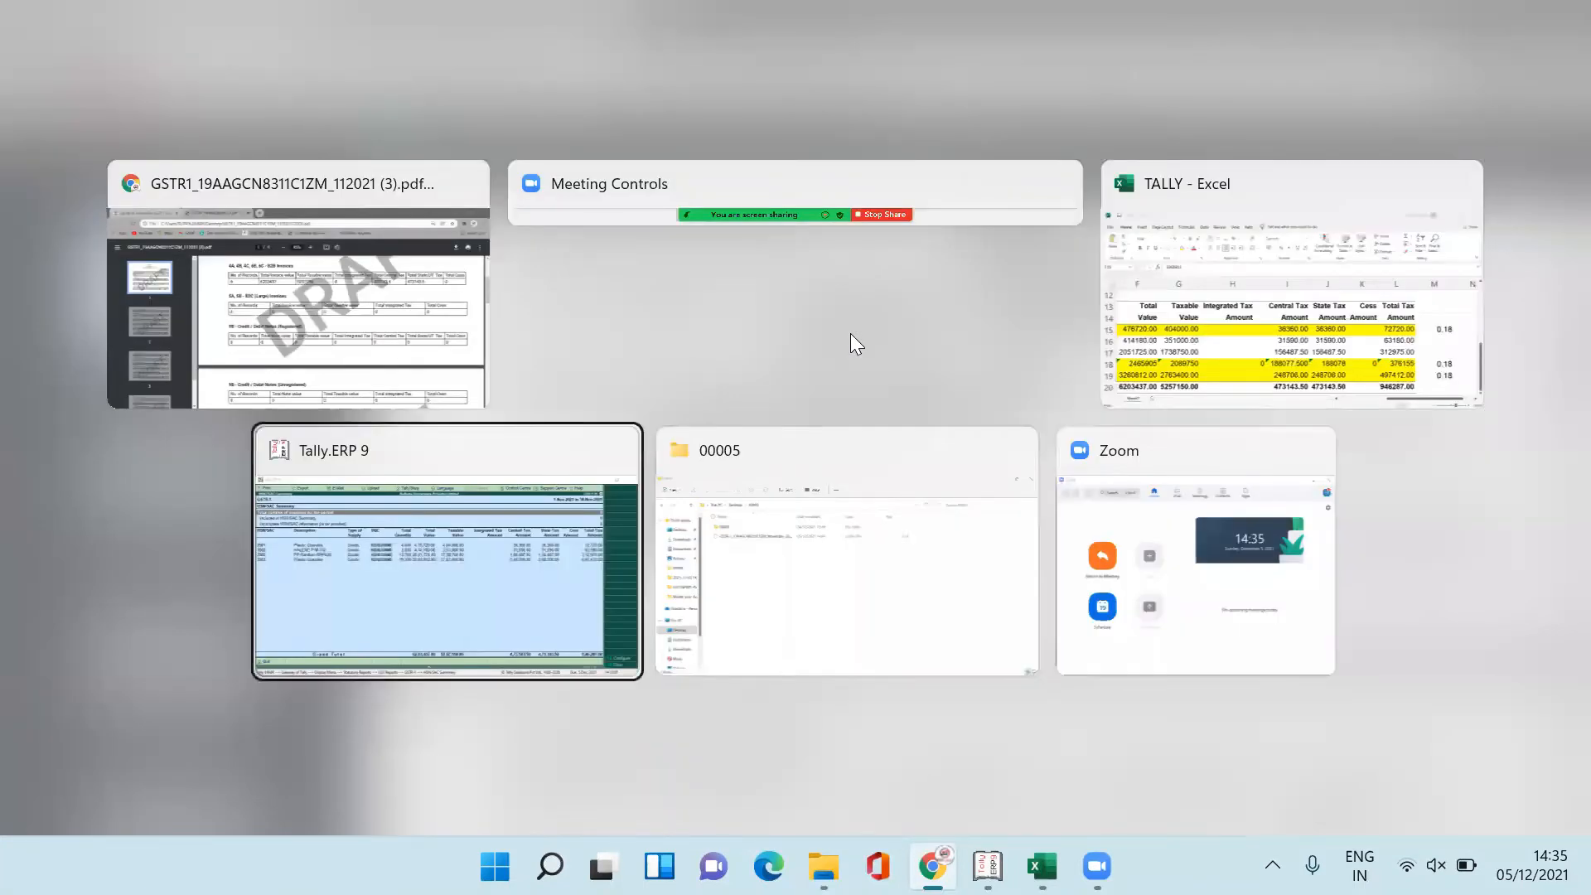
pyautogui.press('Escape')
pyautogui.press('Up')
pyautogui.press('Up')
pyautogui.press('Up')
pyautogui.press('Up')
pyautogui.press('Up')
pyautogui.press('Up')
pyautogui.press('Up')
pyautogui.press('Up')
pyautogui.press('Up')
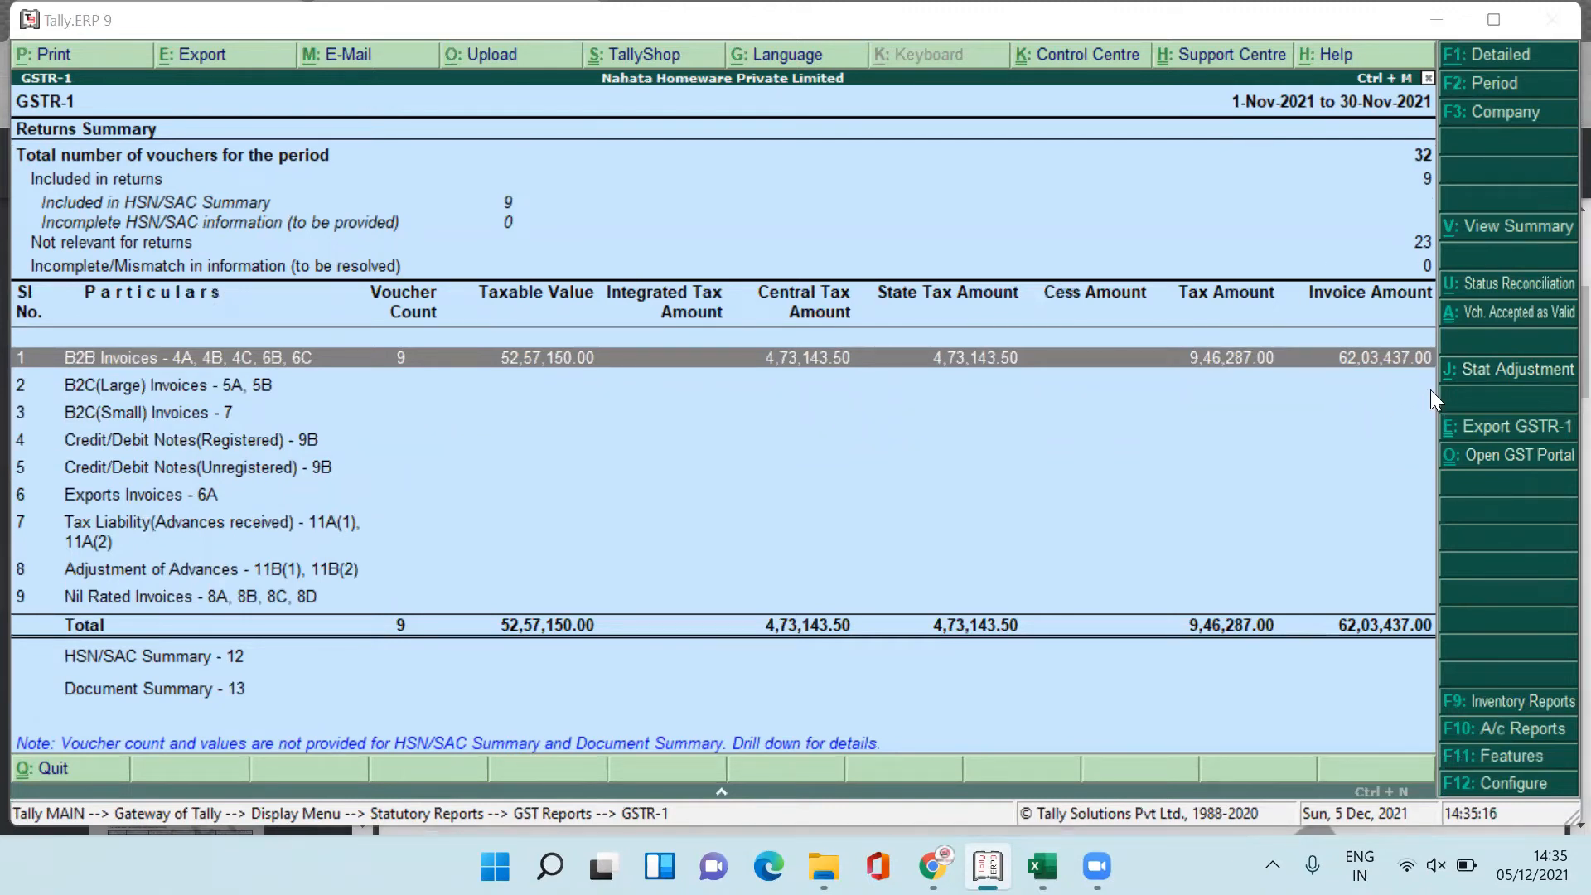
# - Zoom the PDF to 100% and compare its B2B invoice value, taxable value and tax totals with the Tally report
pyautogui.hotkey('alt', 'Tab')
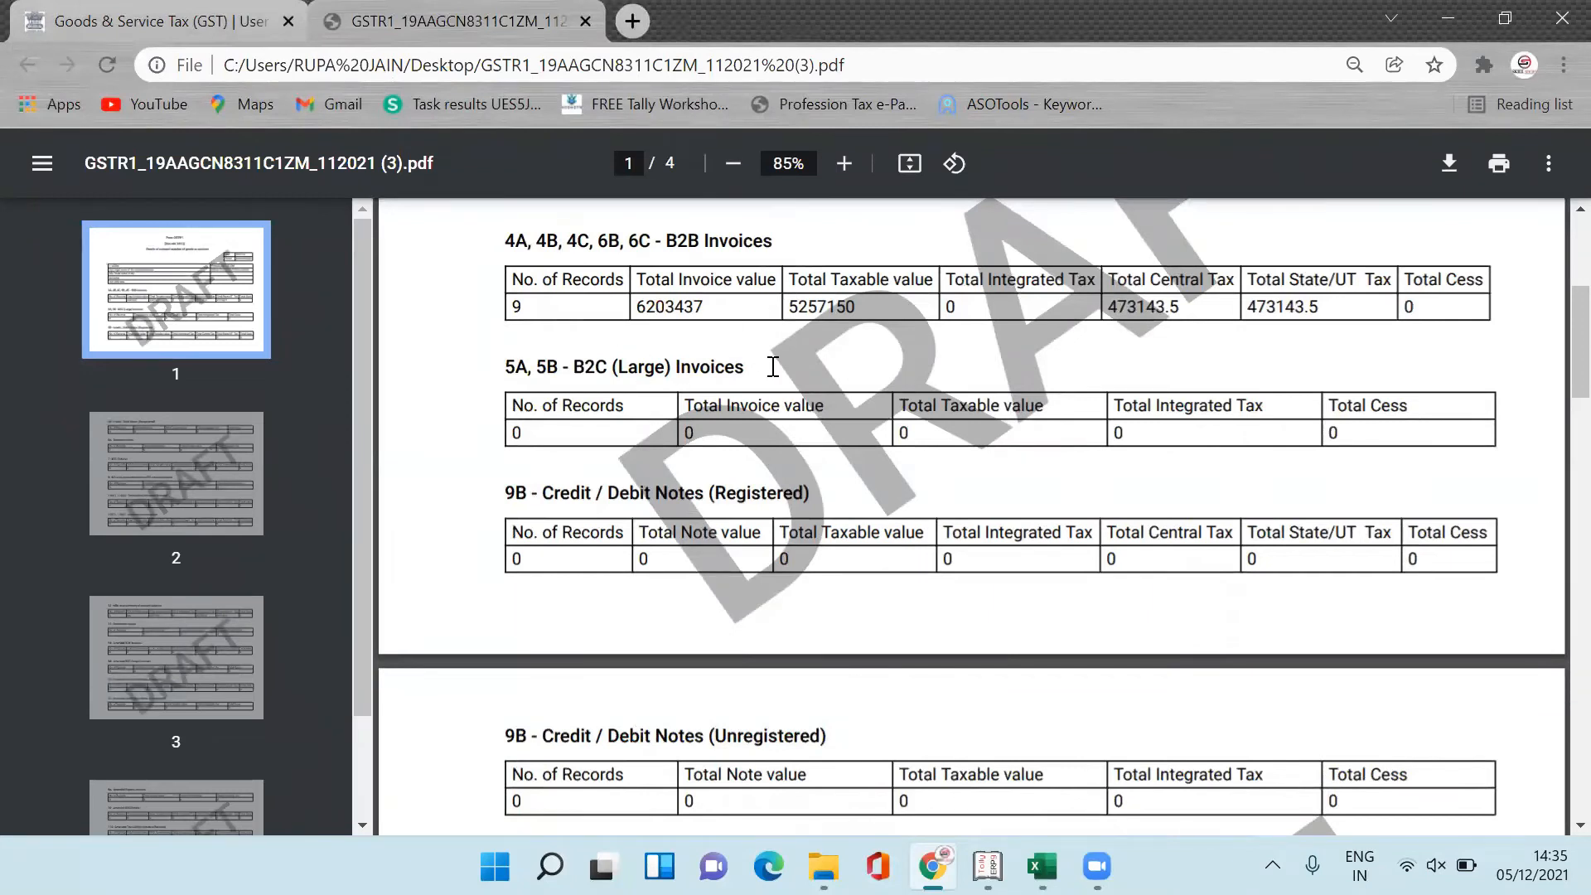
pyautogui.hotkey('ctrl', '+')
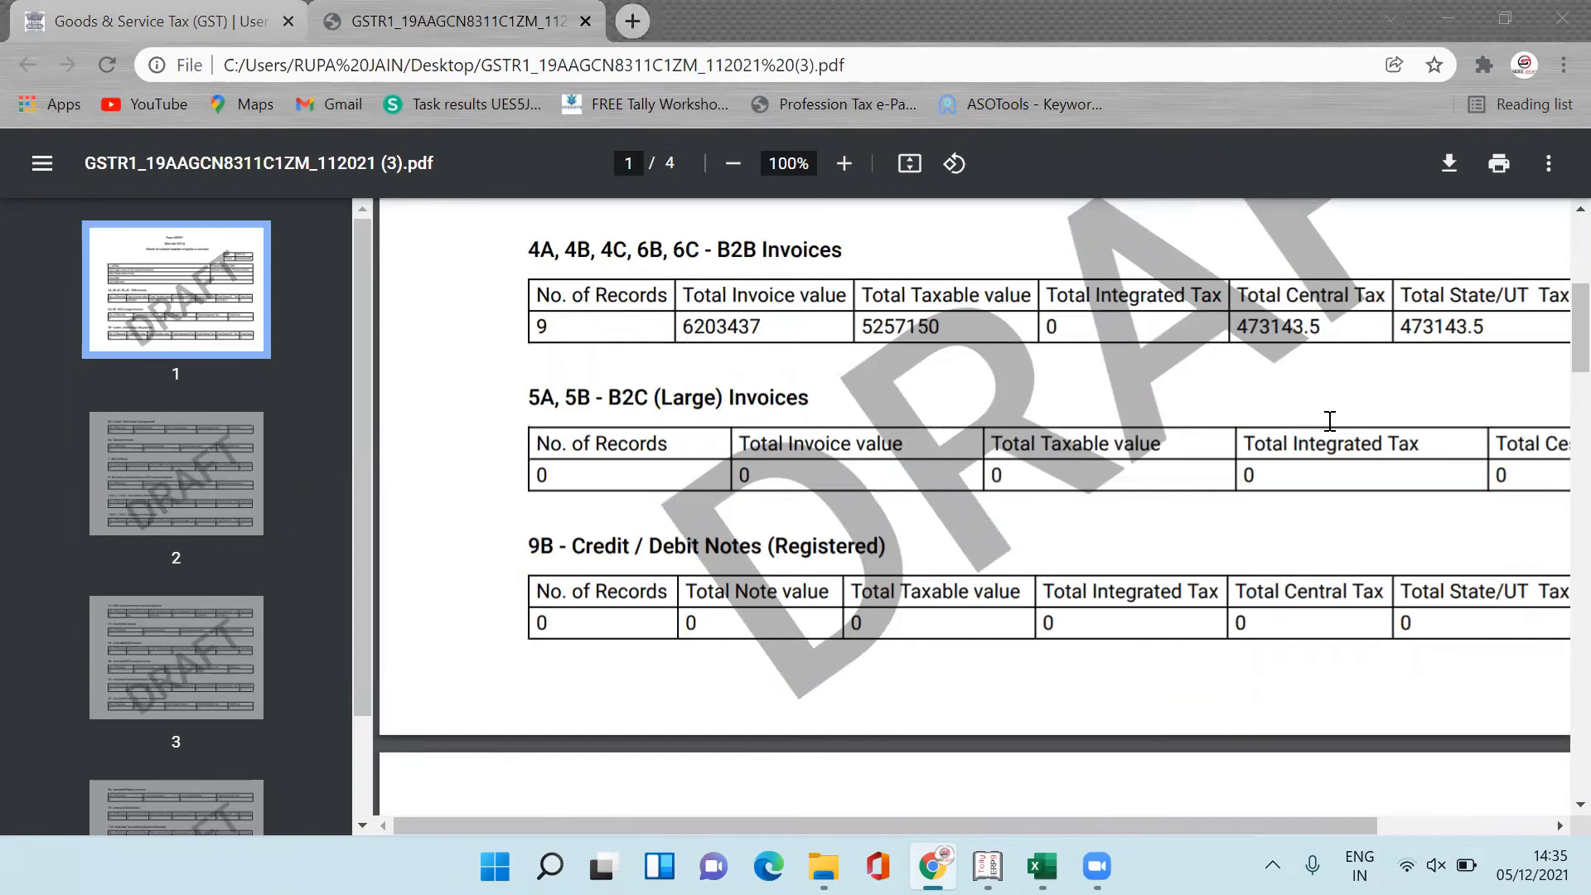
pyautogui.hotkey('alt', 'Tab')
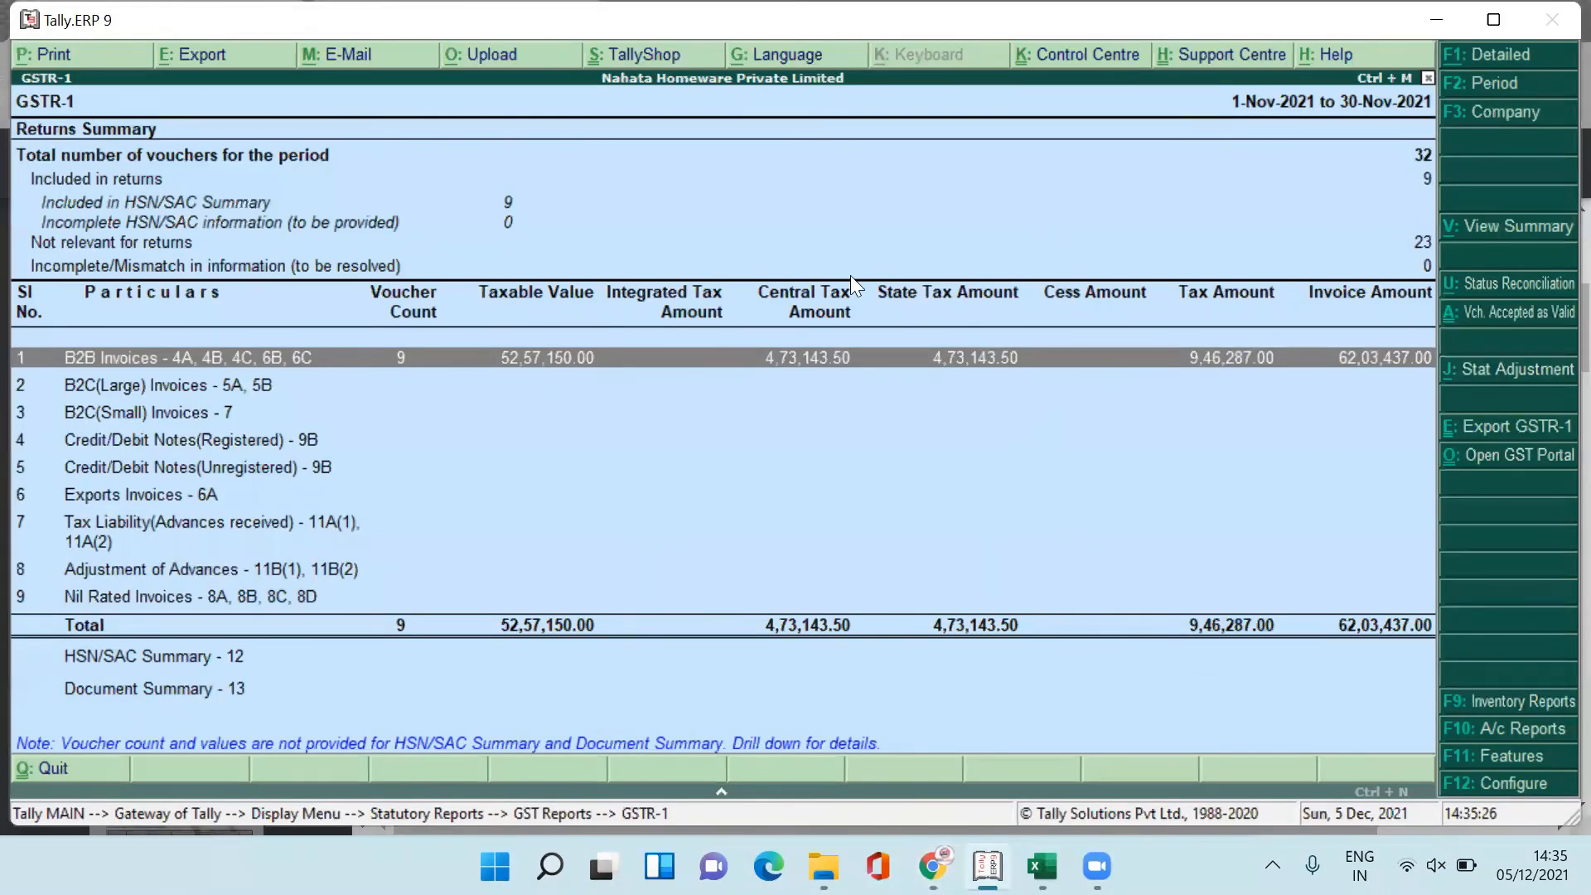
pyautogui.hotkey('alt', 'Tab')
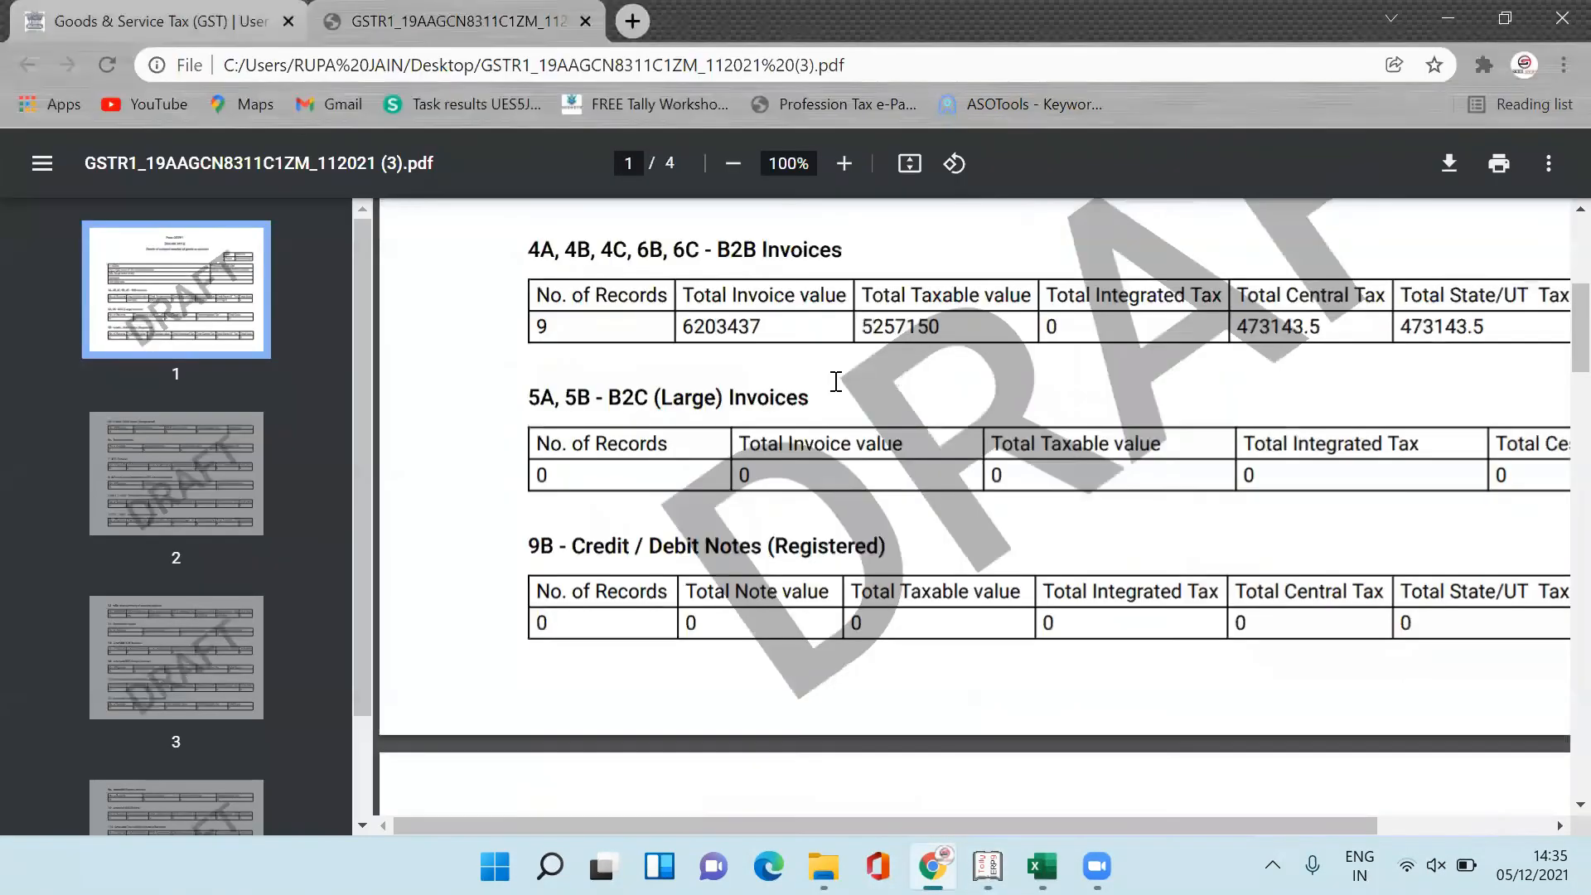
# - Examine the HSN-wise summary and Documents Issued totals on page 3 of the GSTR-1 PDF
pyautogui.scroll(-5, 1558, 417)
pyautogui.scroll(-6, 1552, 414)
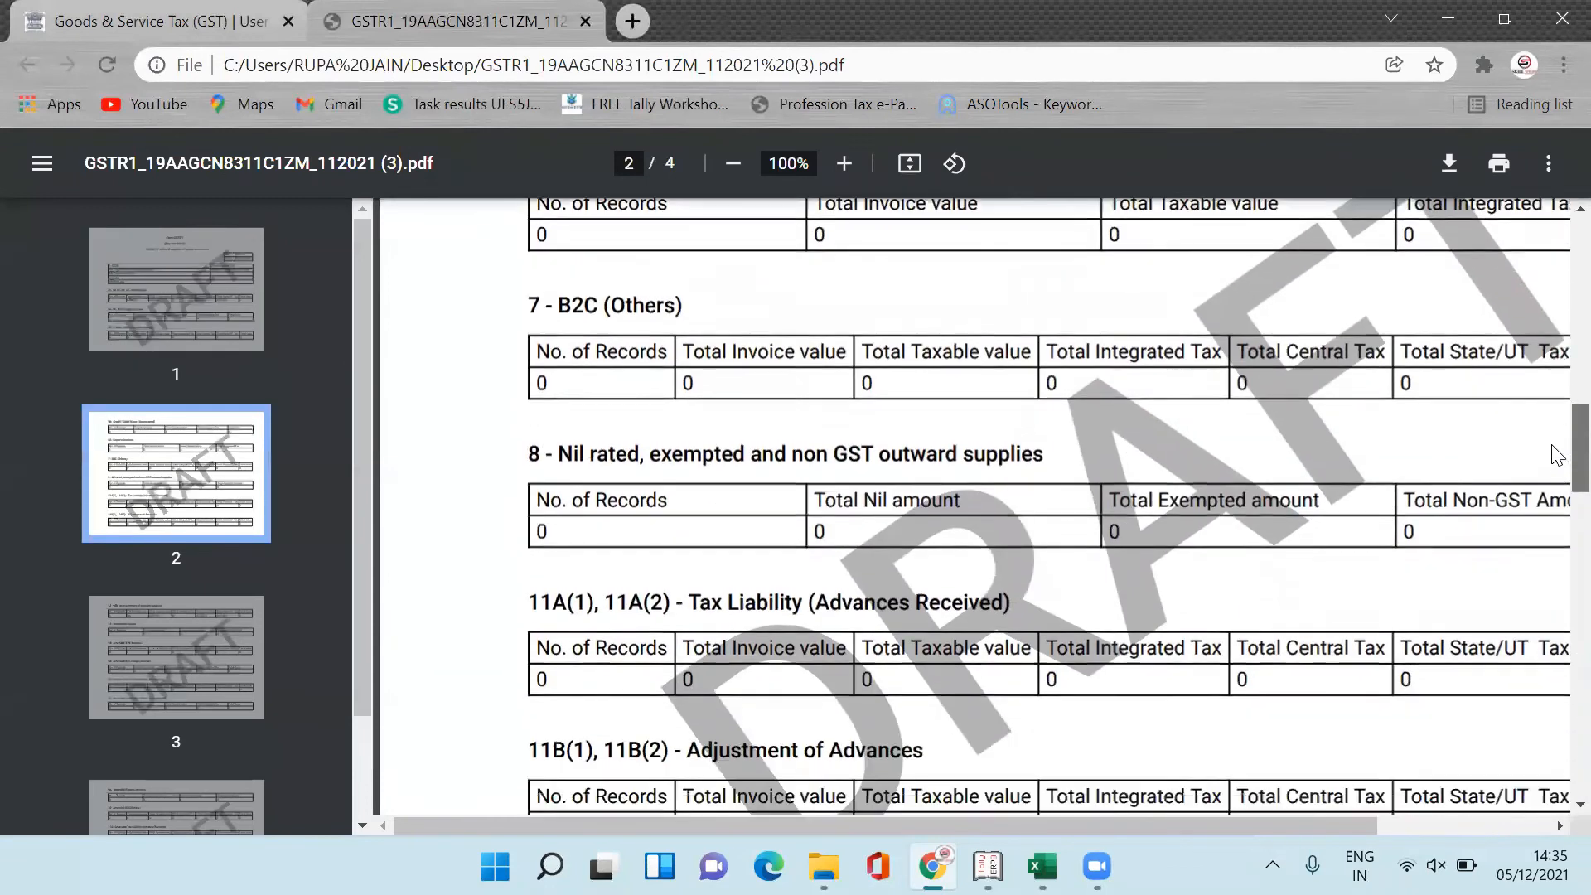
pyautogui.scroll(4, 1552, 419)
pyautogui.scroll(-2, 1551, 423)
pyautogui.scroll(-9, 1552, 424)
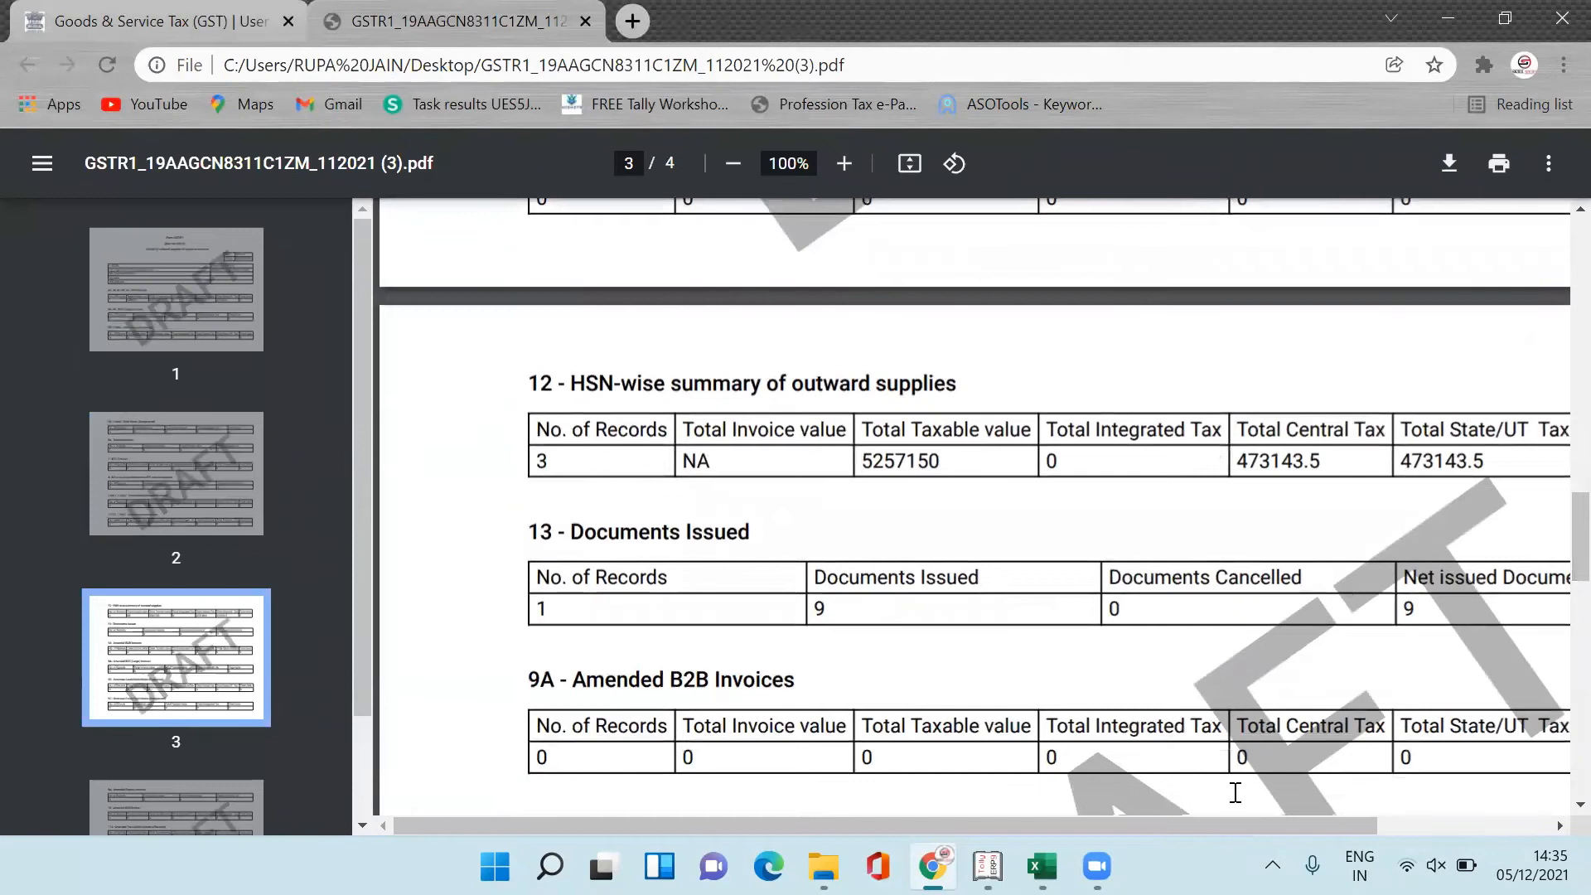
pyautogui.moveTo(1247, 826); pyautogui.dragTo(1371, 814)
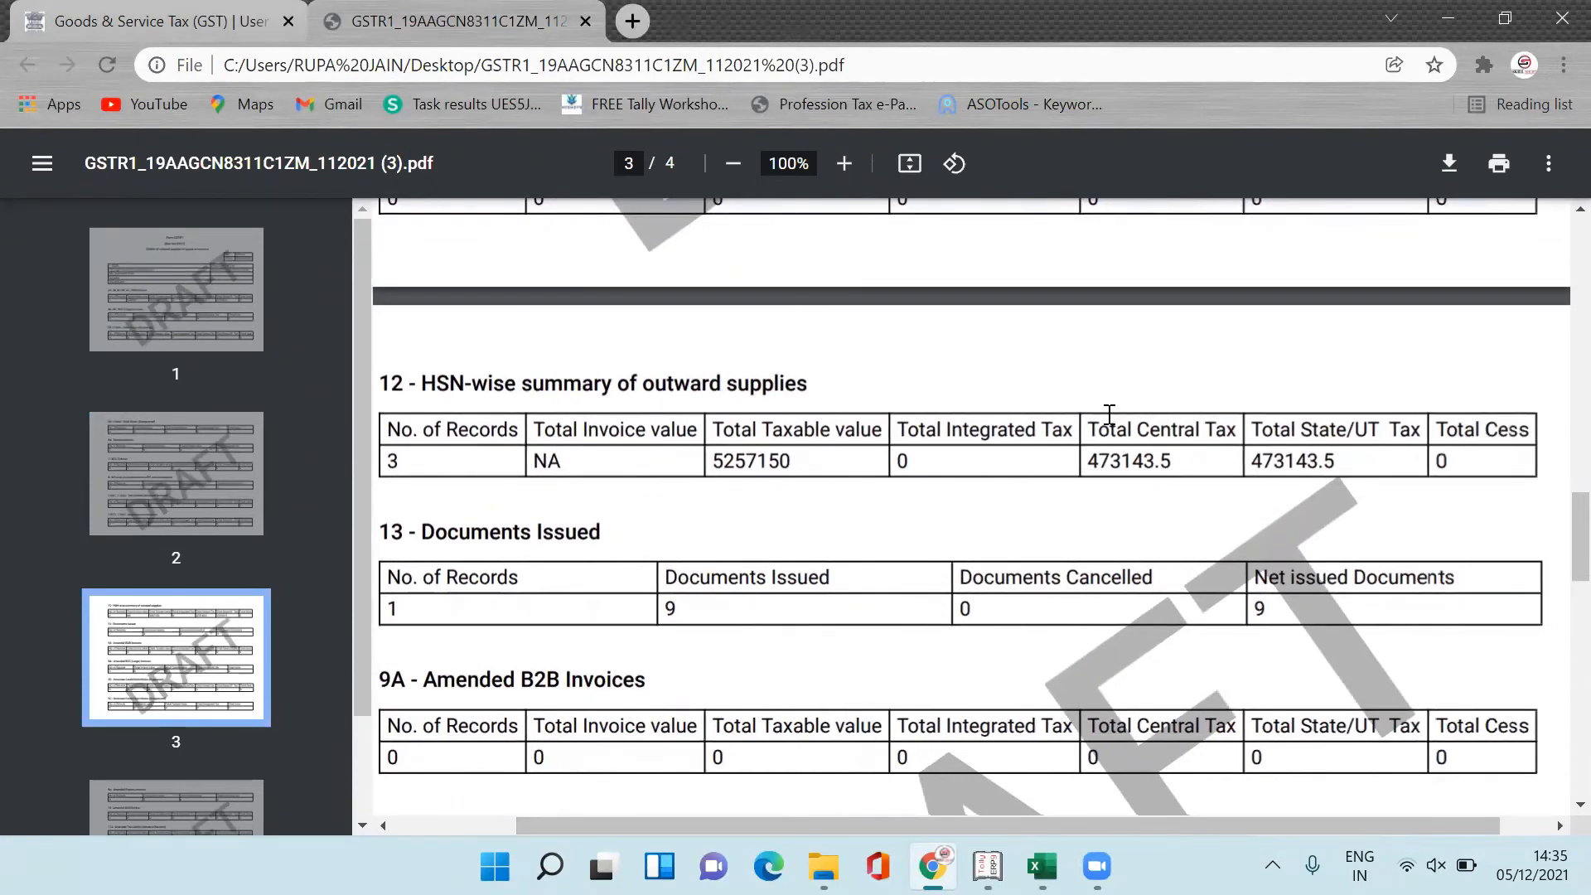
pyautogui.hotkey('alt', 'Tab')
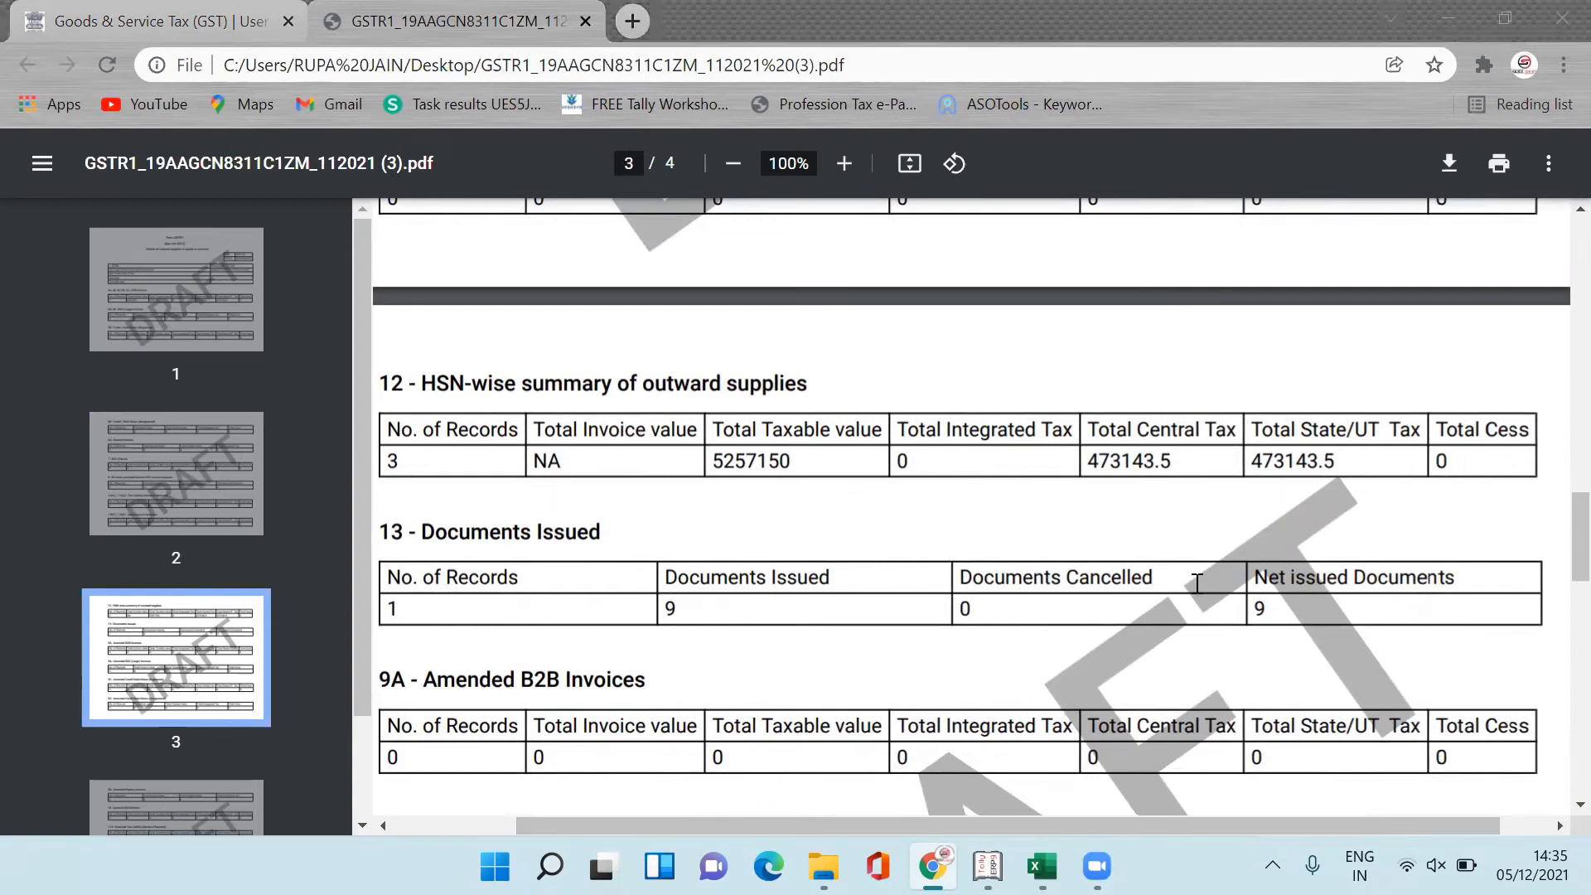
pyautogui.hotkey('alt', 'Tab')
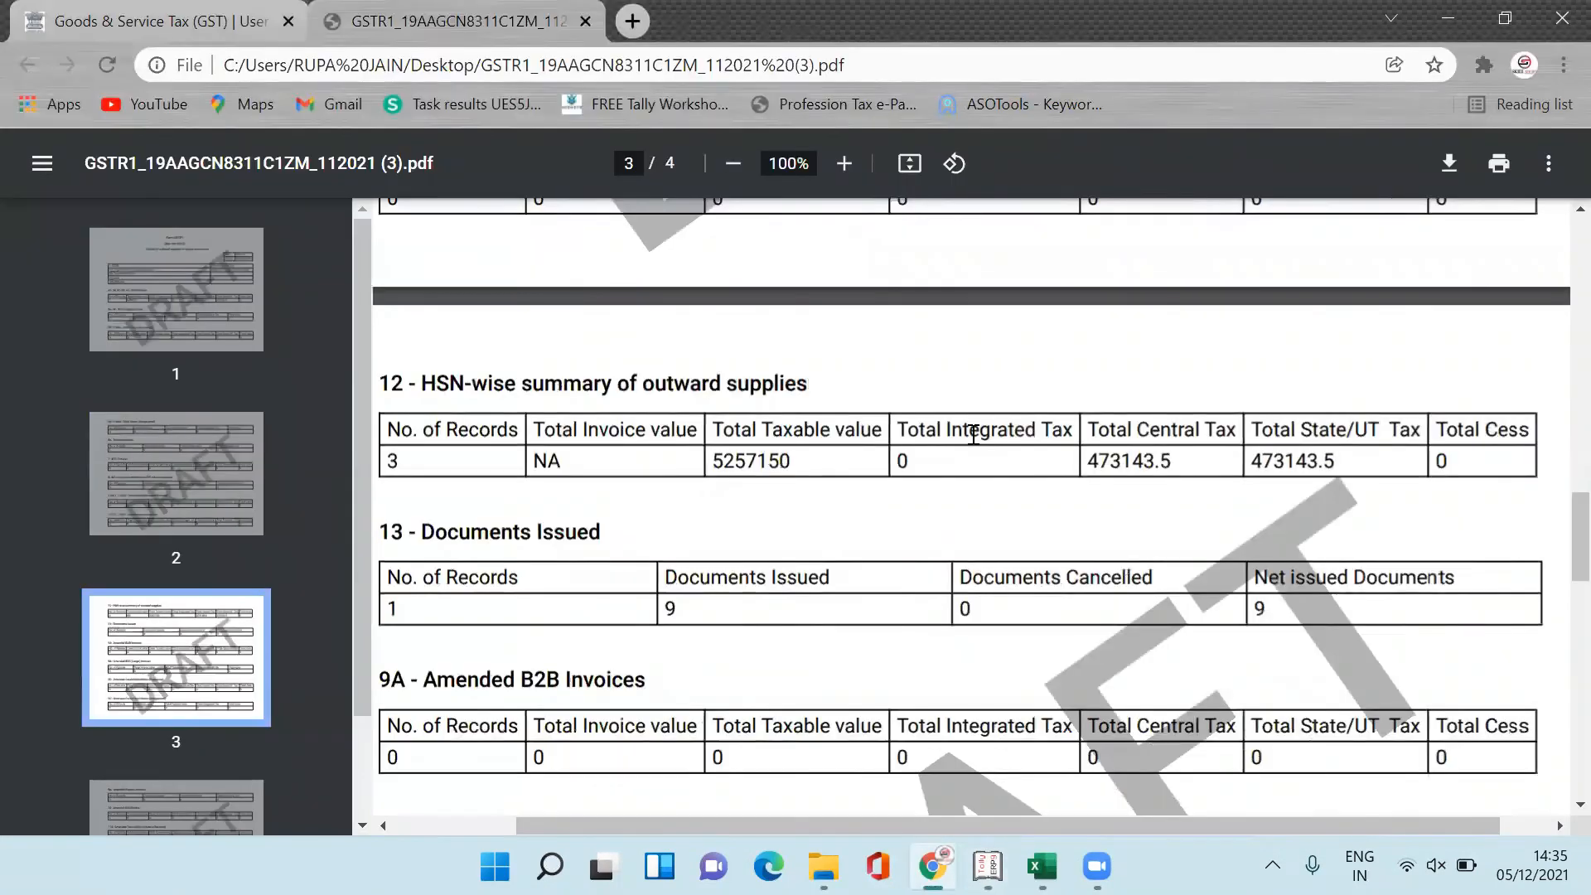
# - Return to the GST portal, tick the acknowledgement that the preview details were reviewed and recheck the GSTR-1 section counts
pyautogui.click(206, 9)
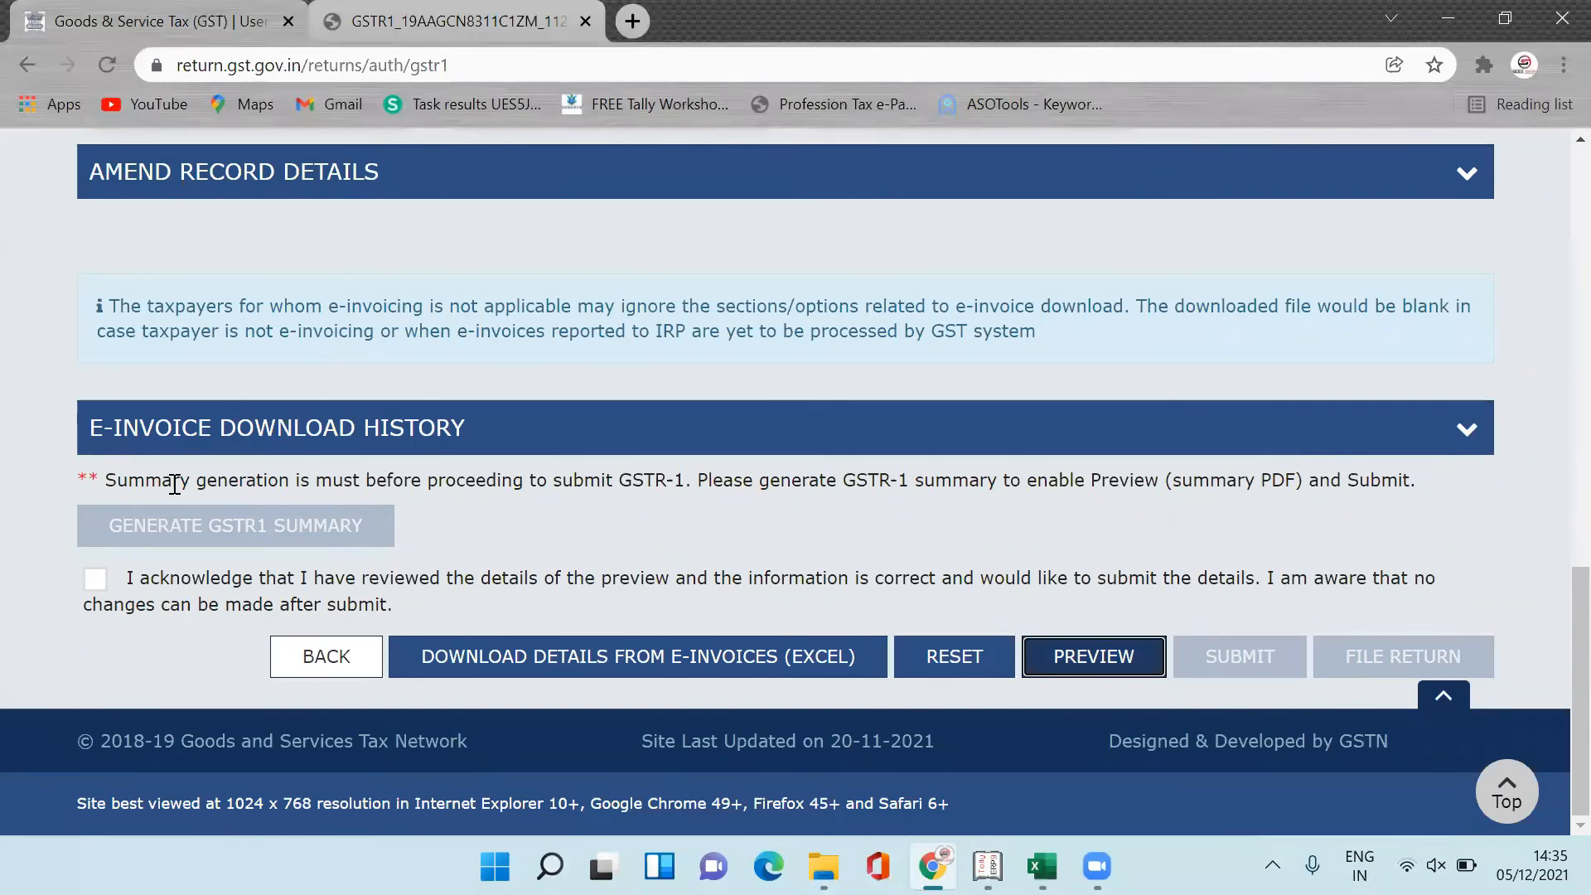
pyautogui.click(109, 588)
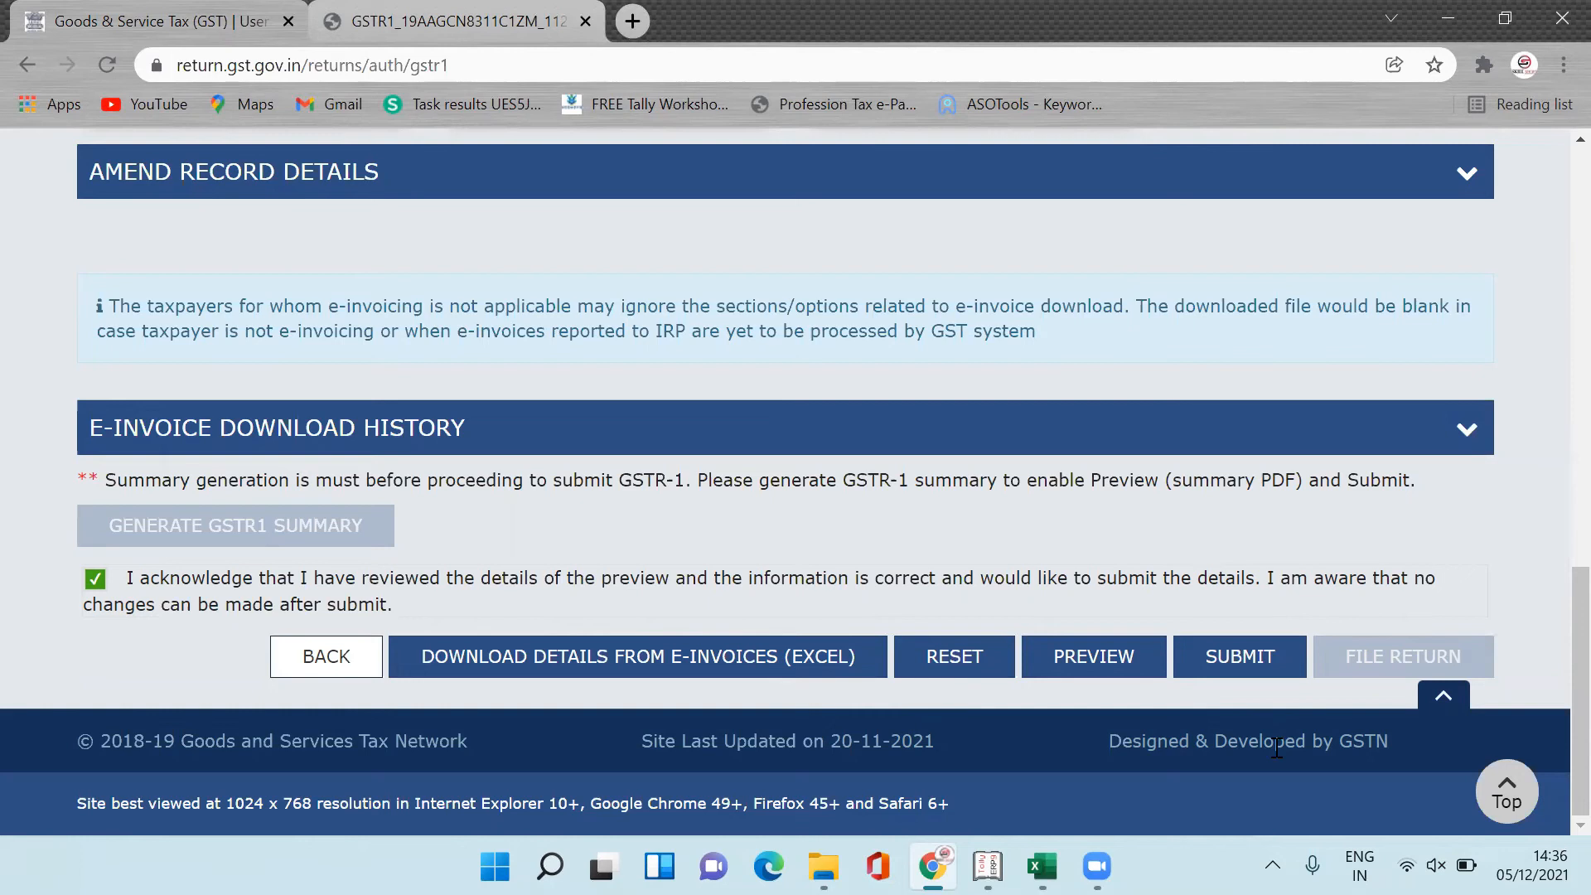
pyautogui.moveTo(1575, 727); pyautogui.dragTo(1574, 529)
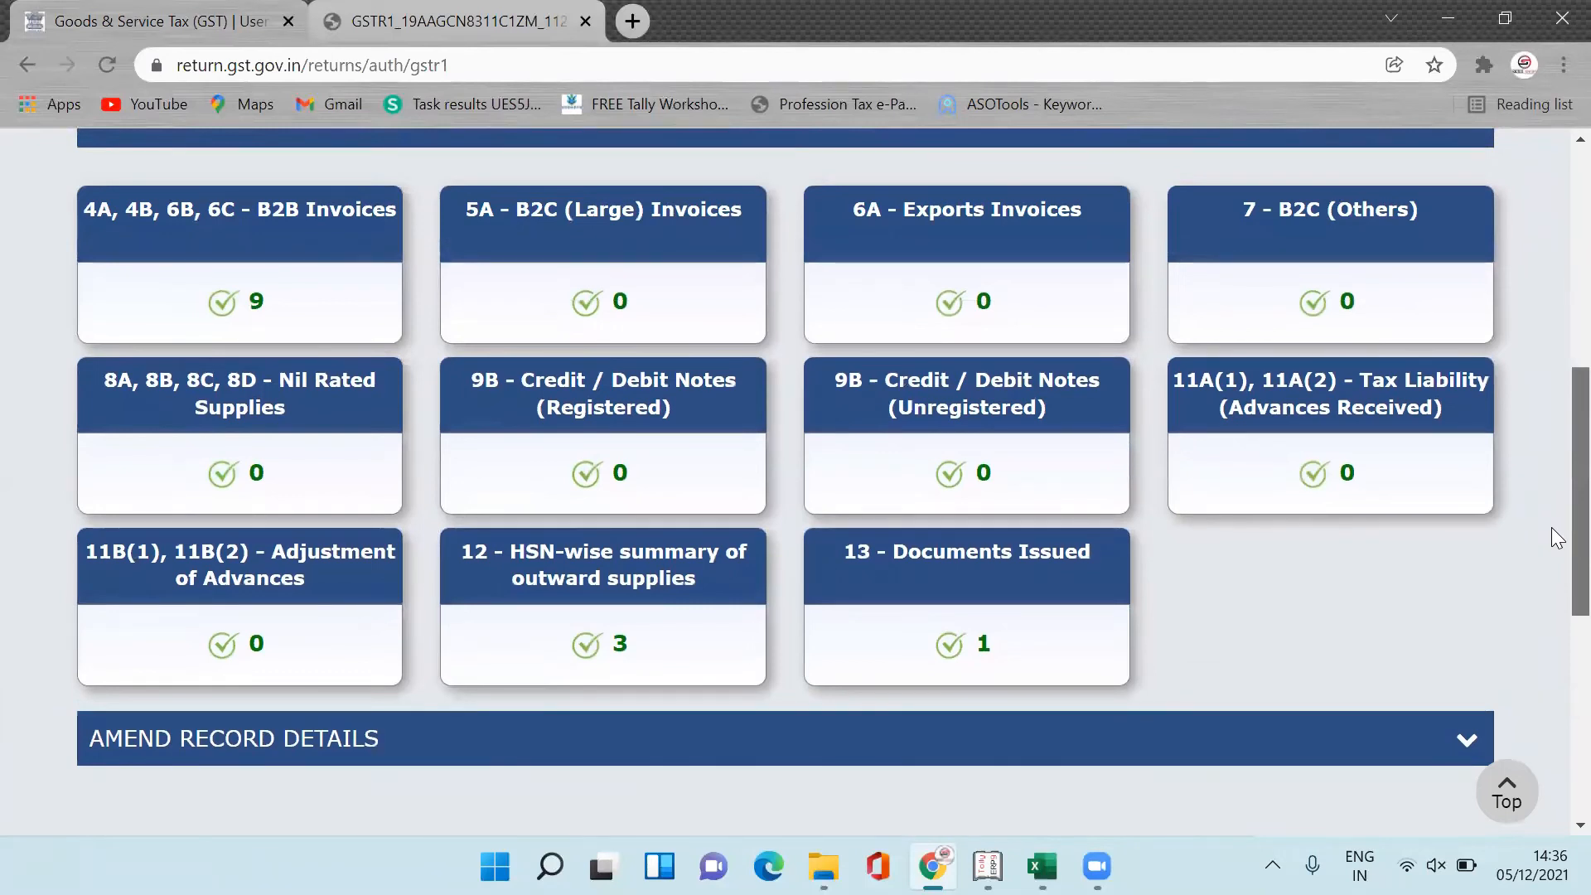
# - Submit the November GSTR-1, confirm proceeding with the submission, and refresh the return's status
pyautogui.scroll(-7, 1551, 527)
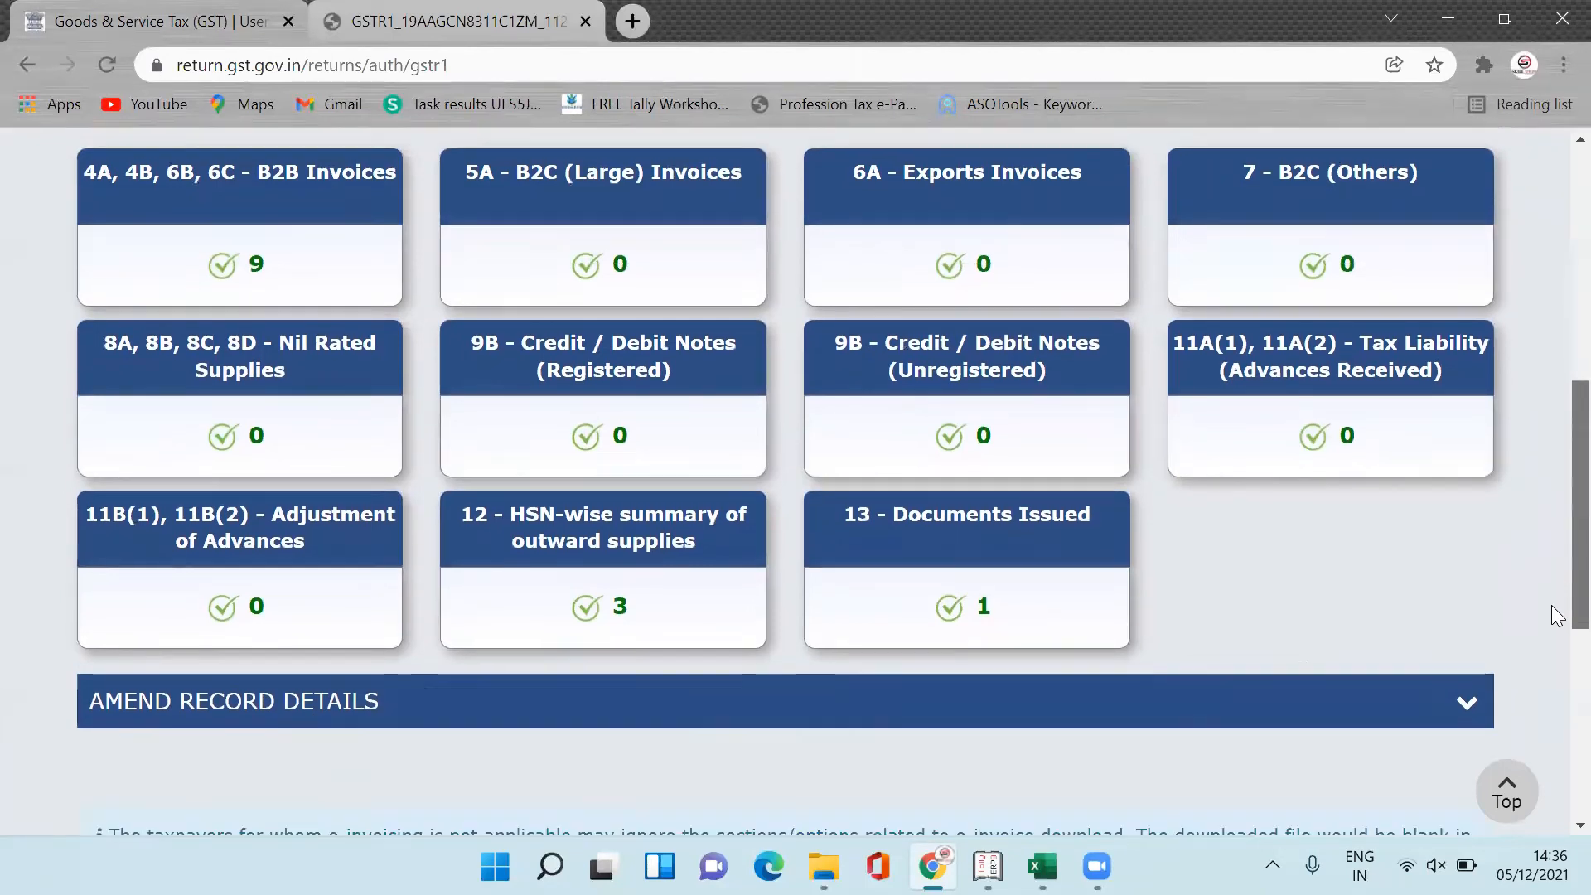
pyautogui.click(1249, 655)
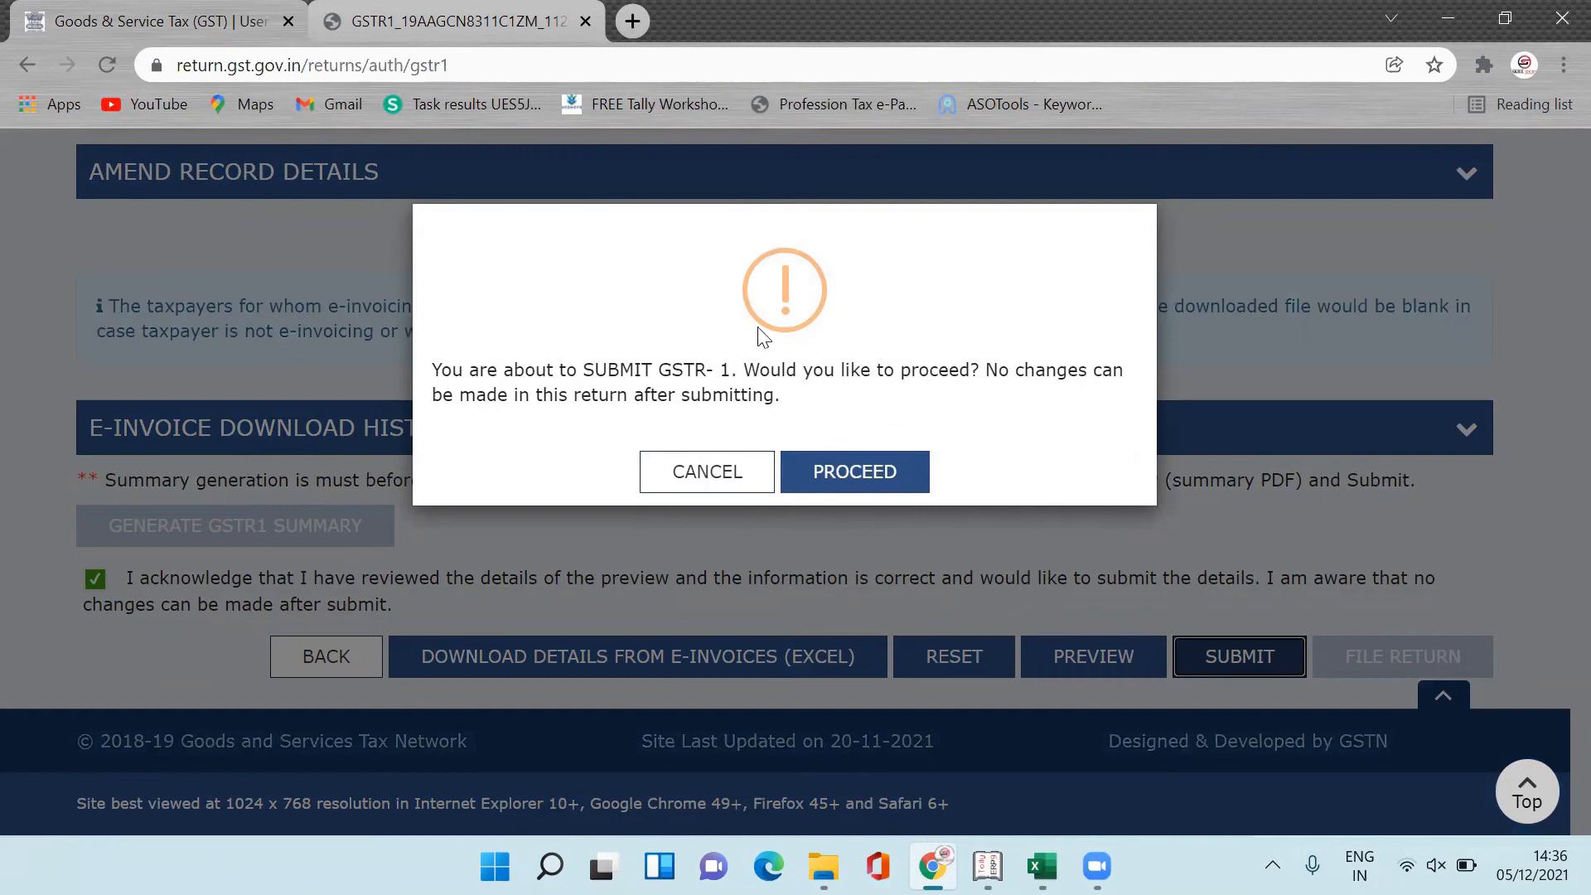
pyautogui.click(888, 469)
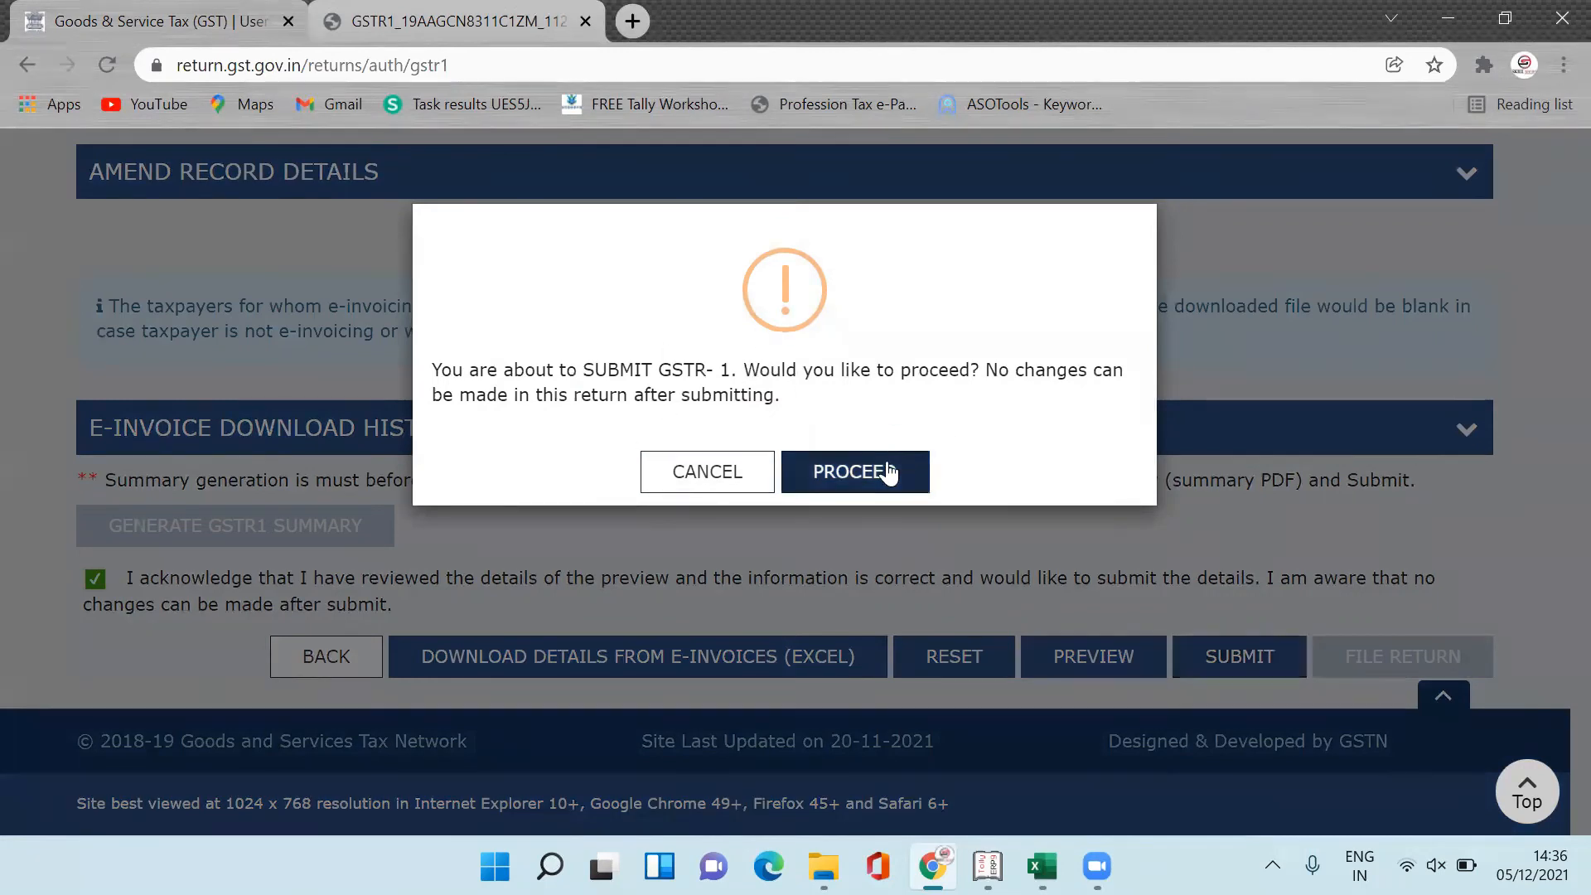
pyautogui.scroll(-5, 1551, 500)
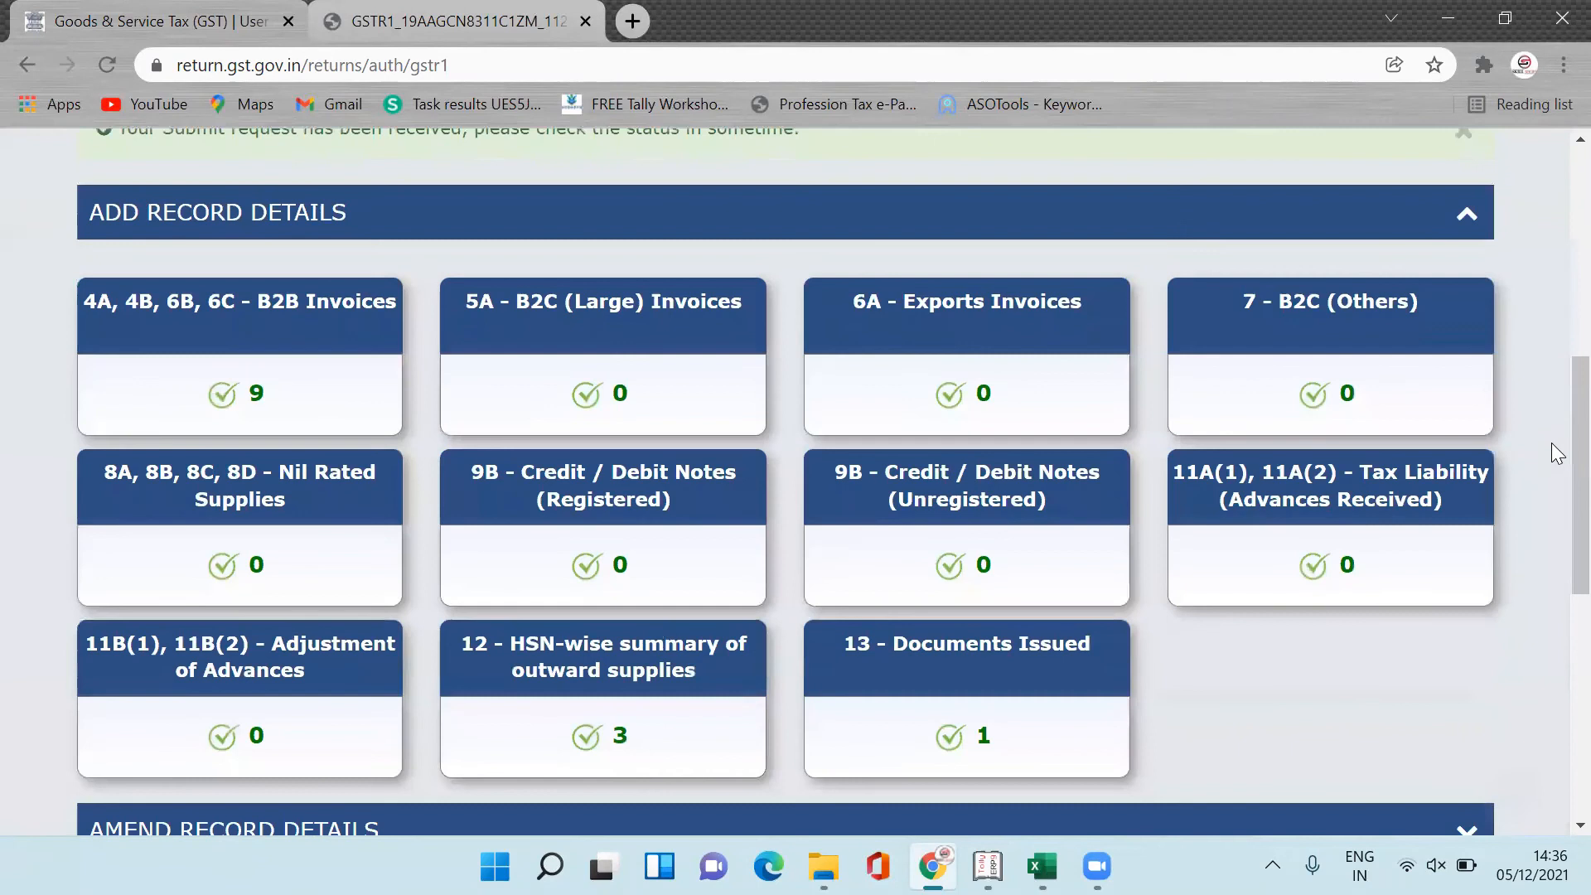
pyautogui.scroll(5, 1552, 471)
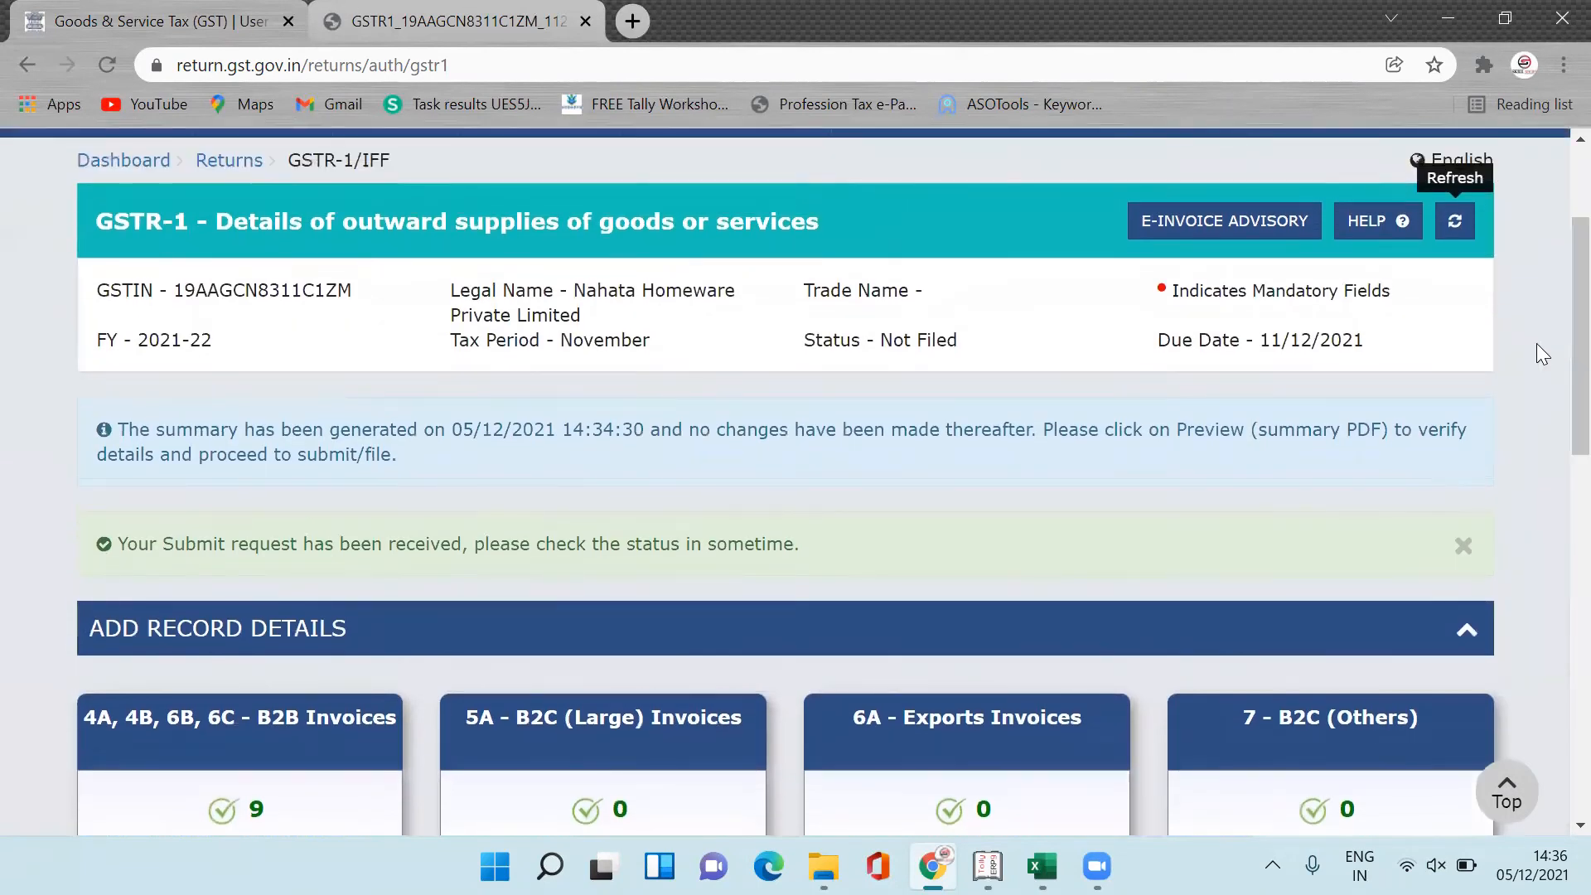
pyautogui.click(1463, 549)
pyautogui.click(1451, 228)
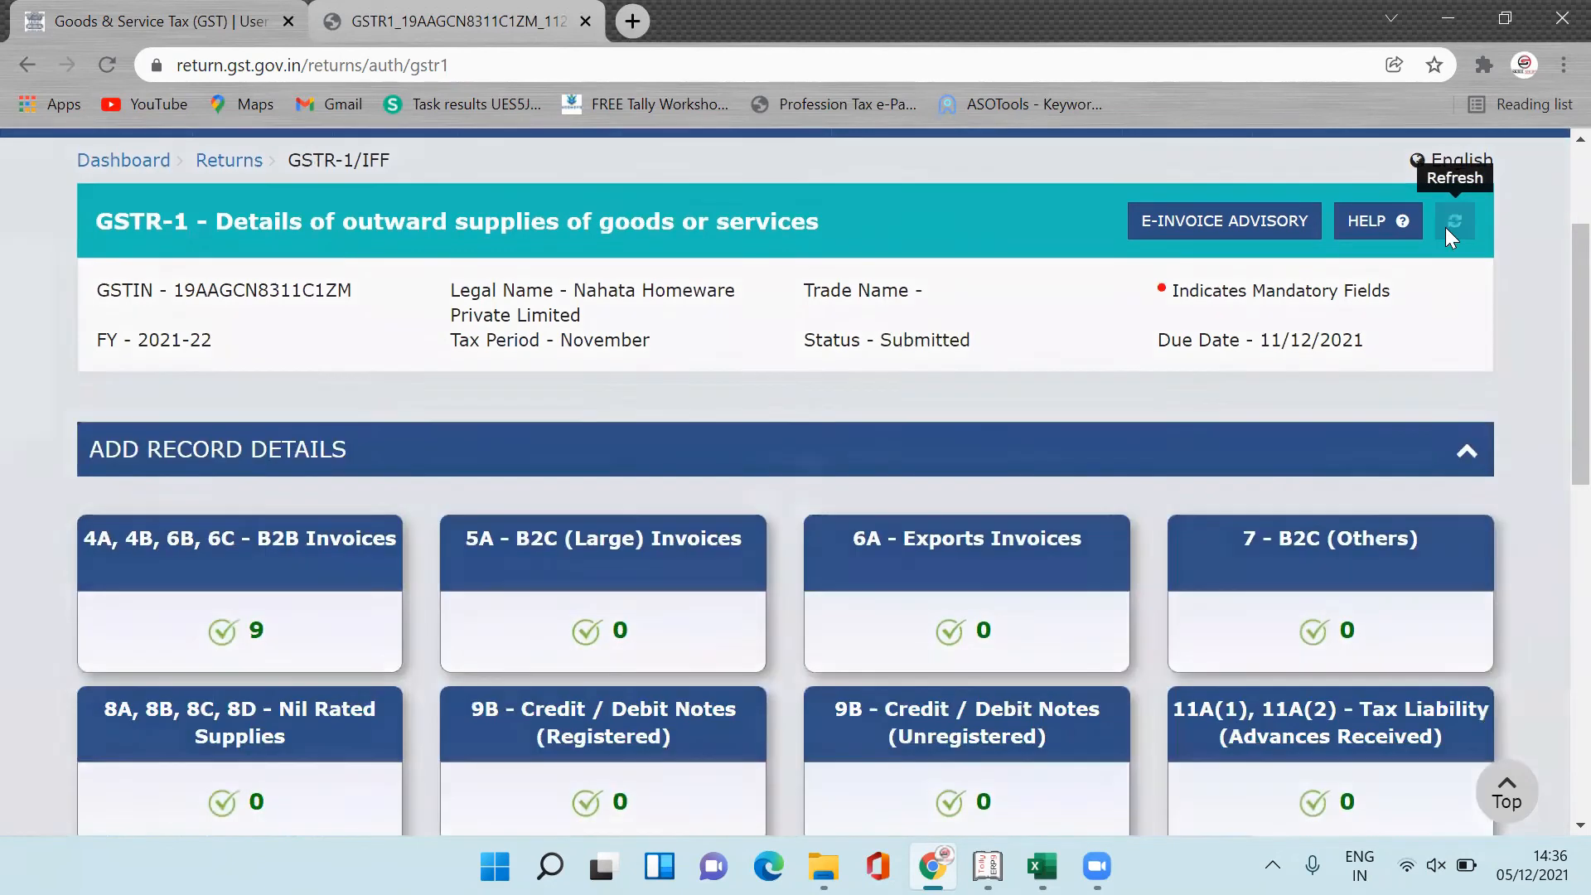
# - Start filing the submitted return, accept the truth declaration and choose the authorised signatory
pyautogui.scroll(-10, 1551, 728)
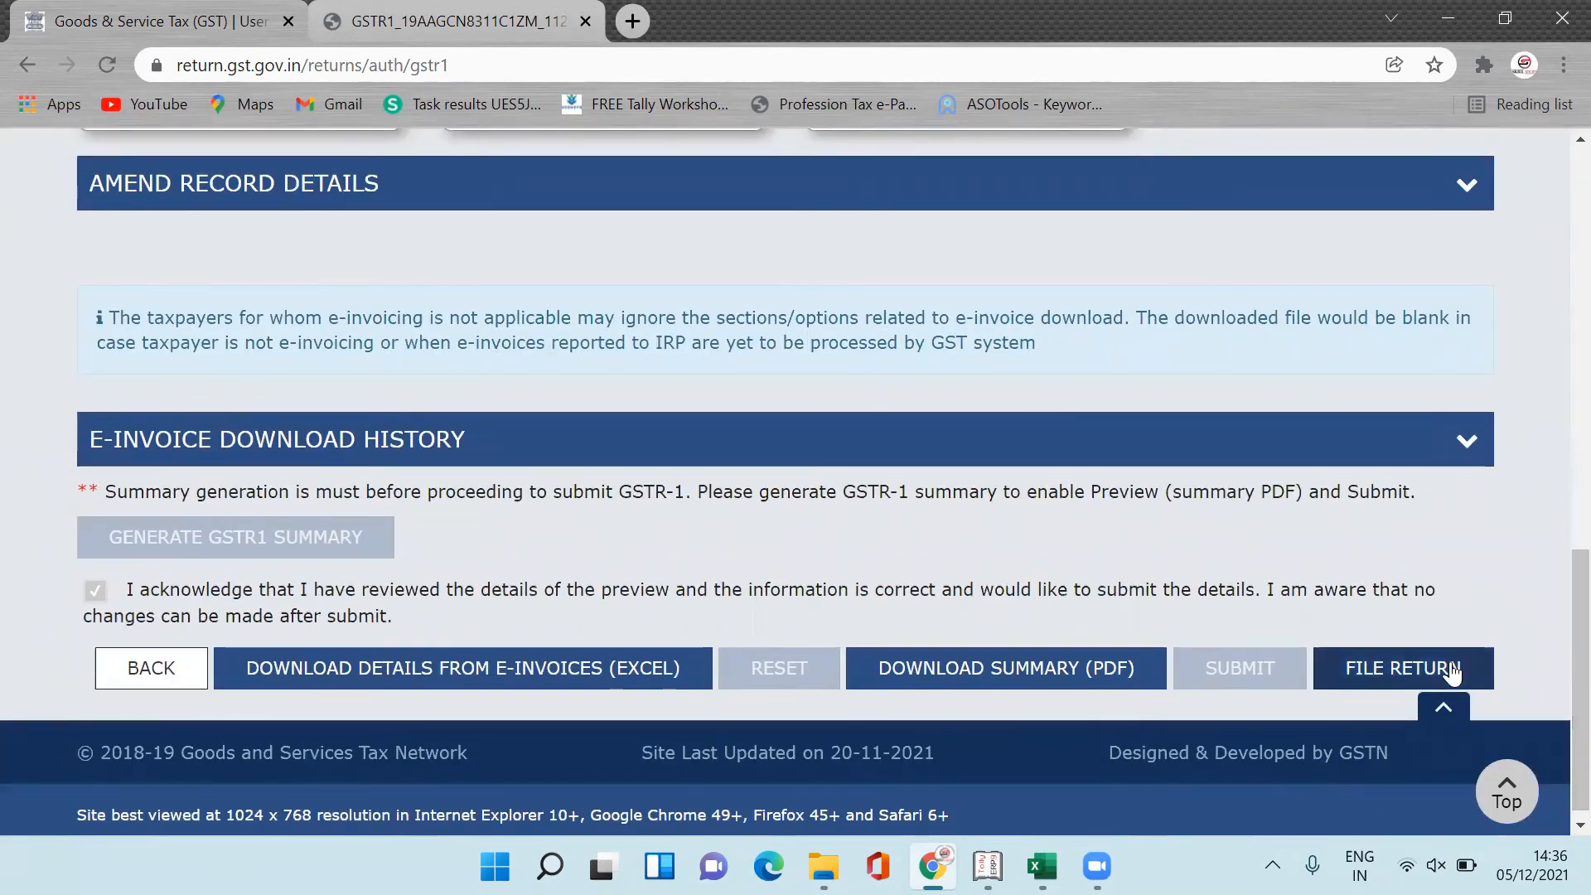
pyautogui.click(1411, 663)
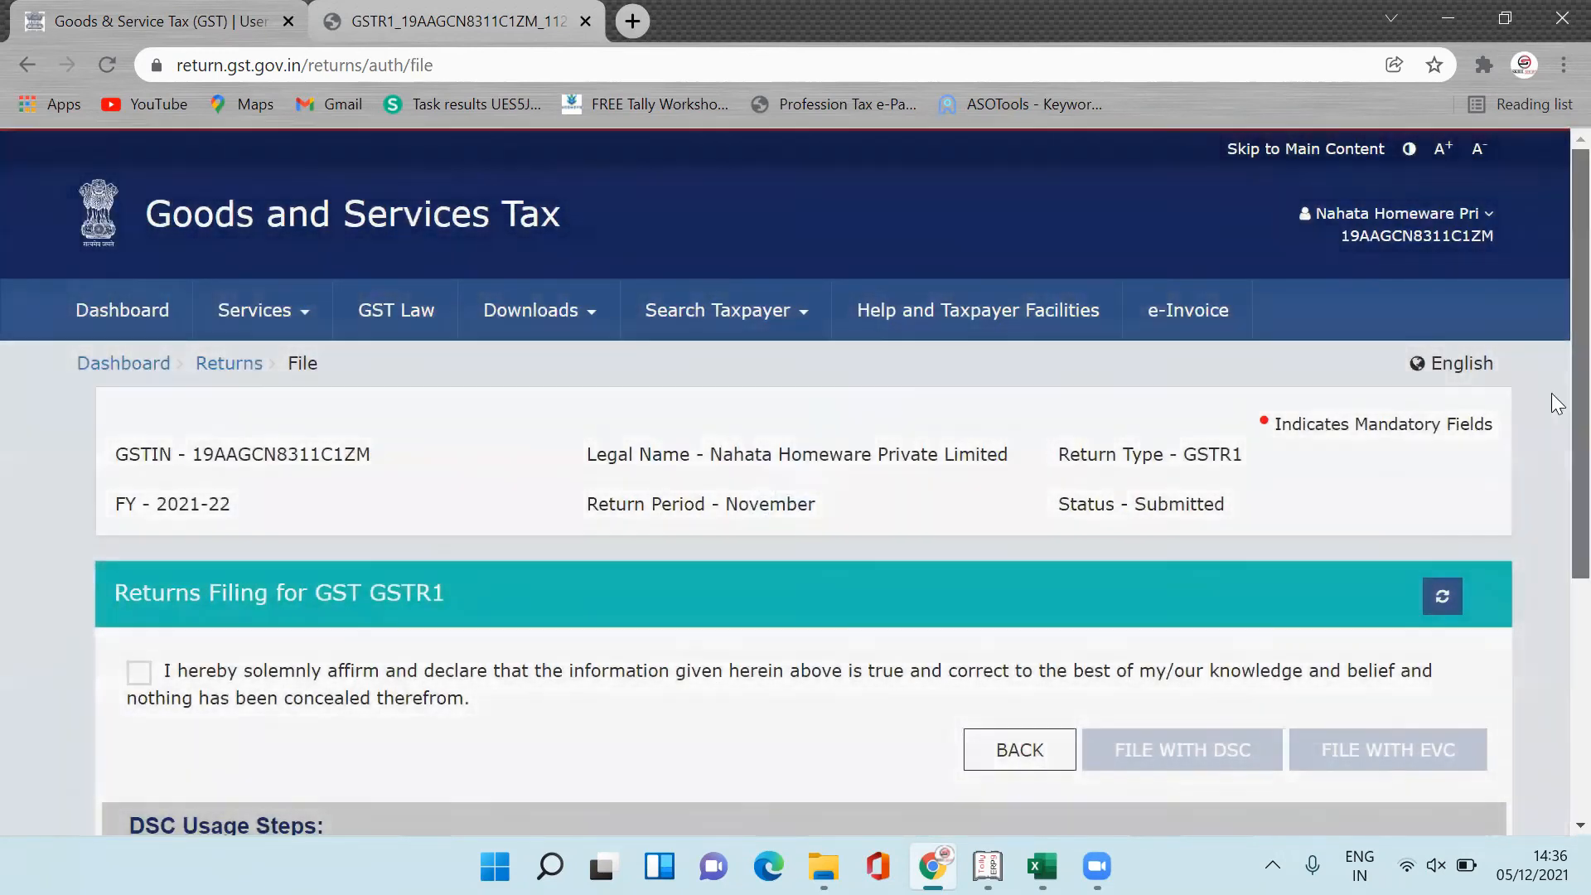
pyautogui.scroll(-4, 1558, 403)
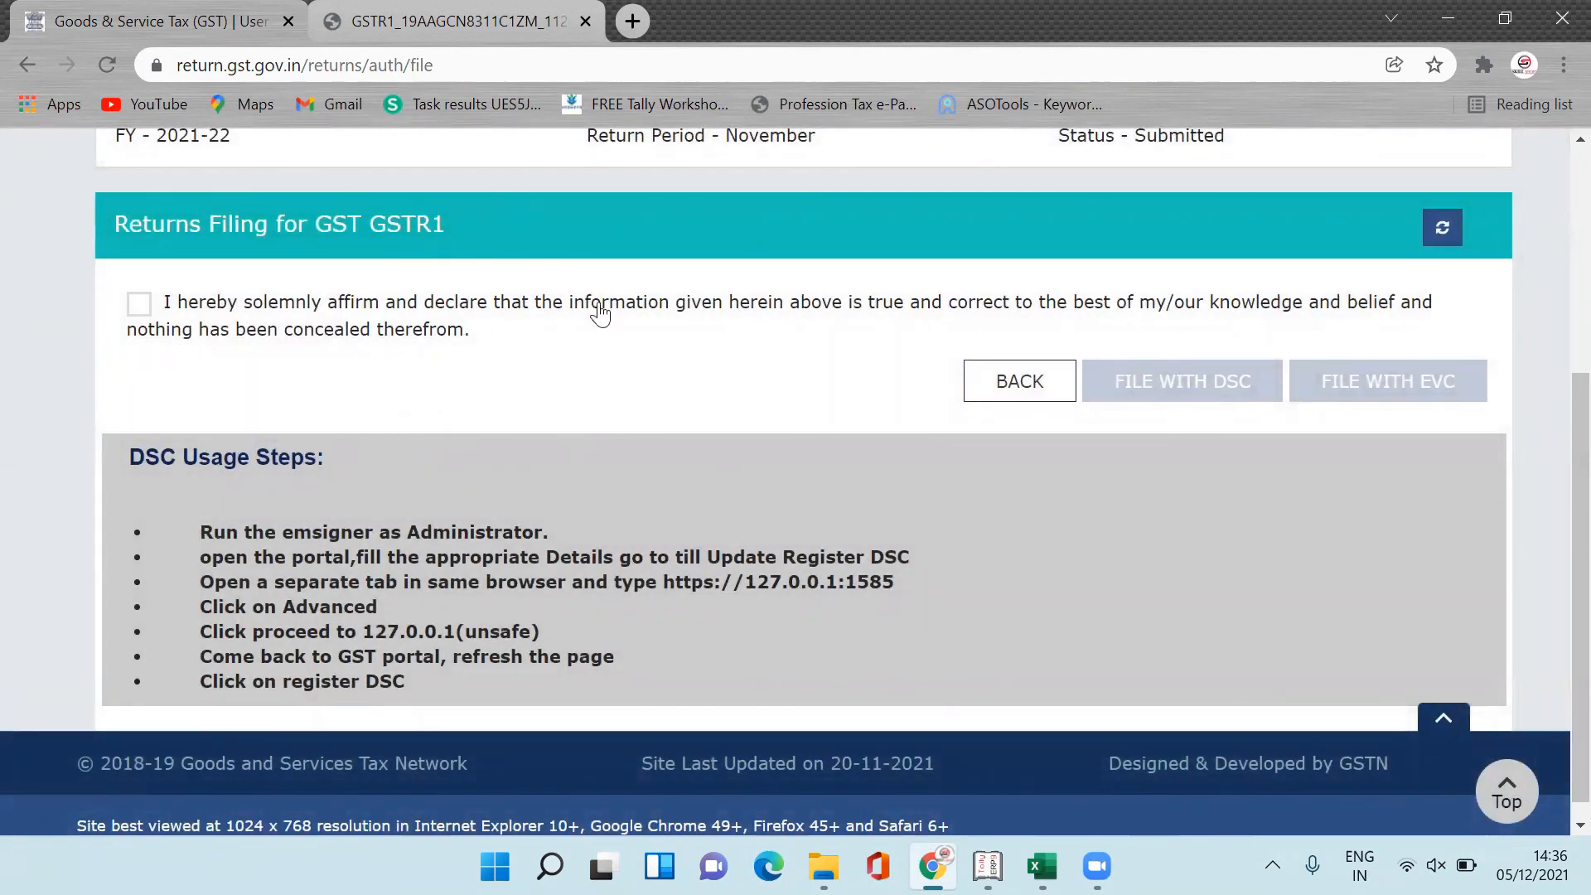
pyautogui.click(138, 309)
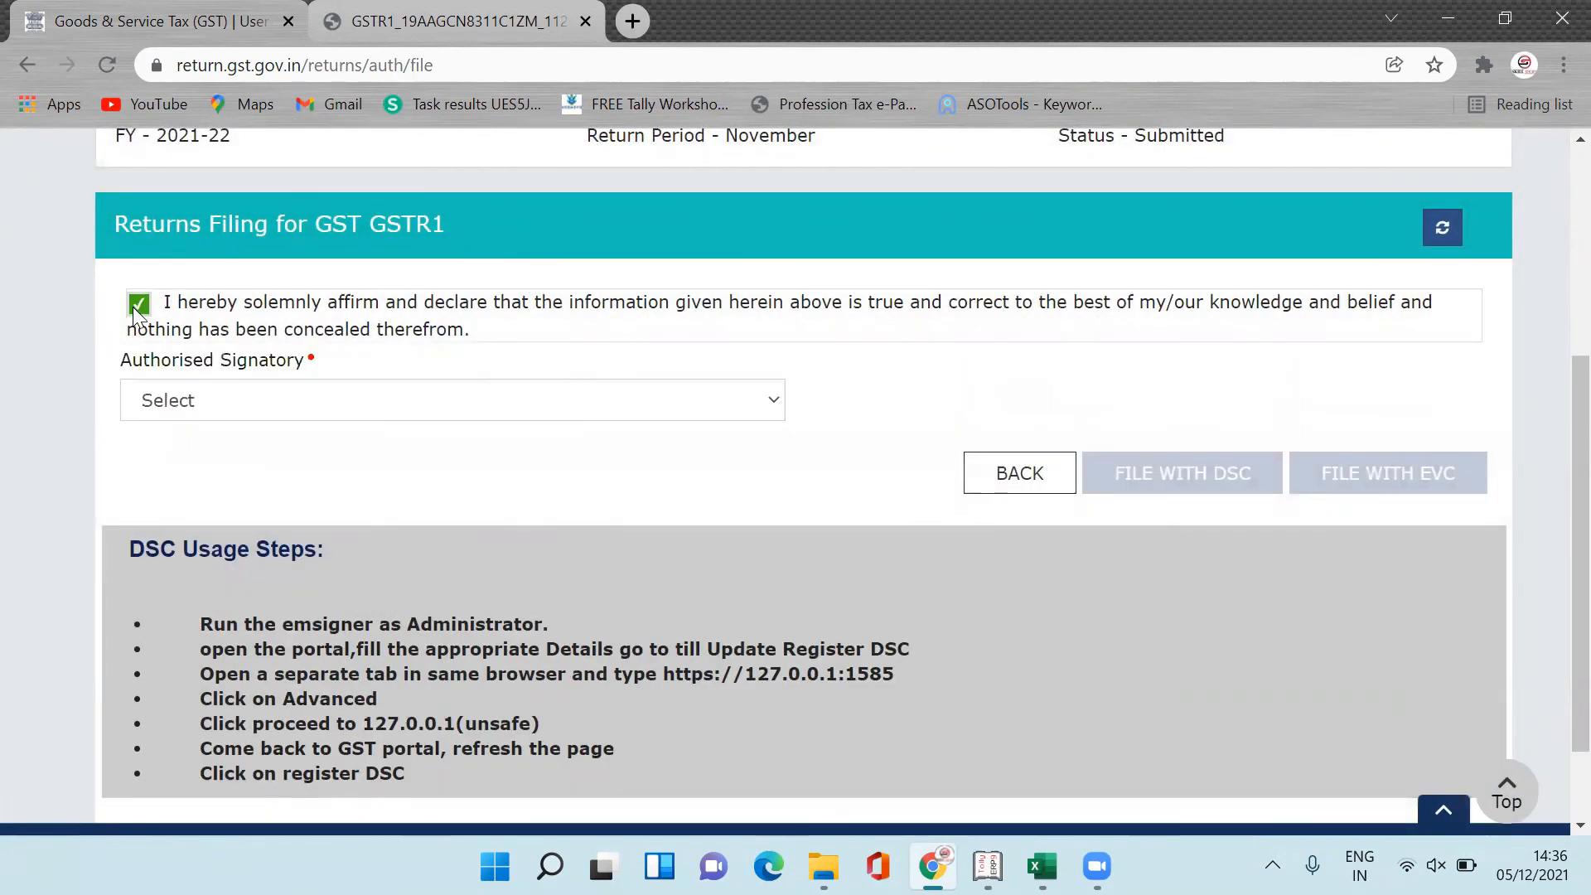
pyautogui.click(511, 406)
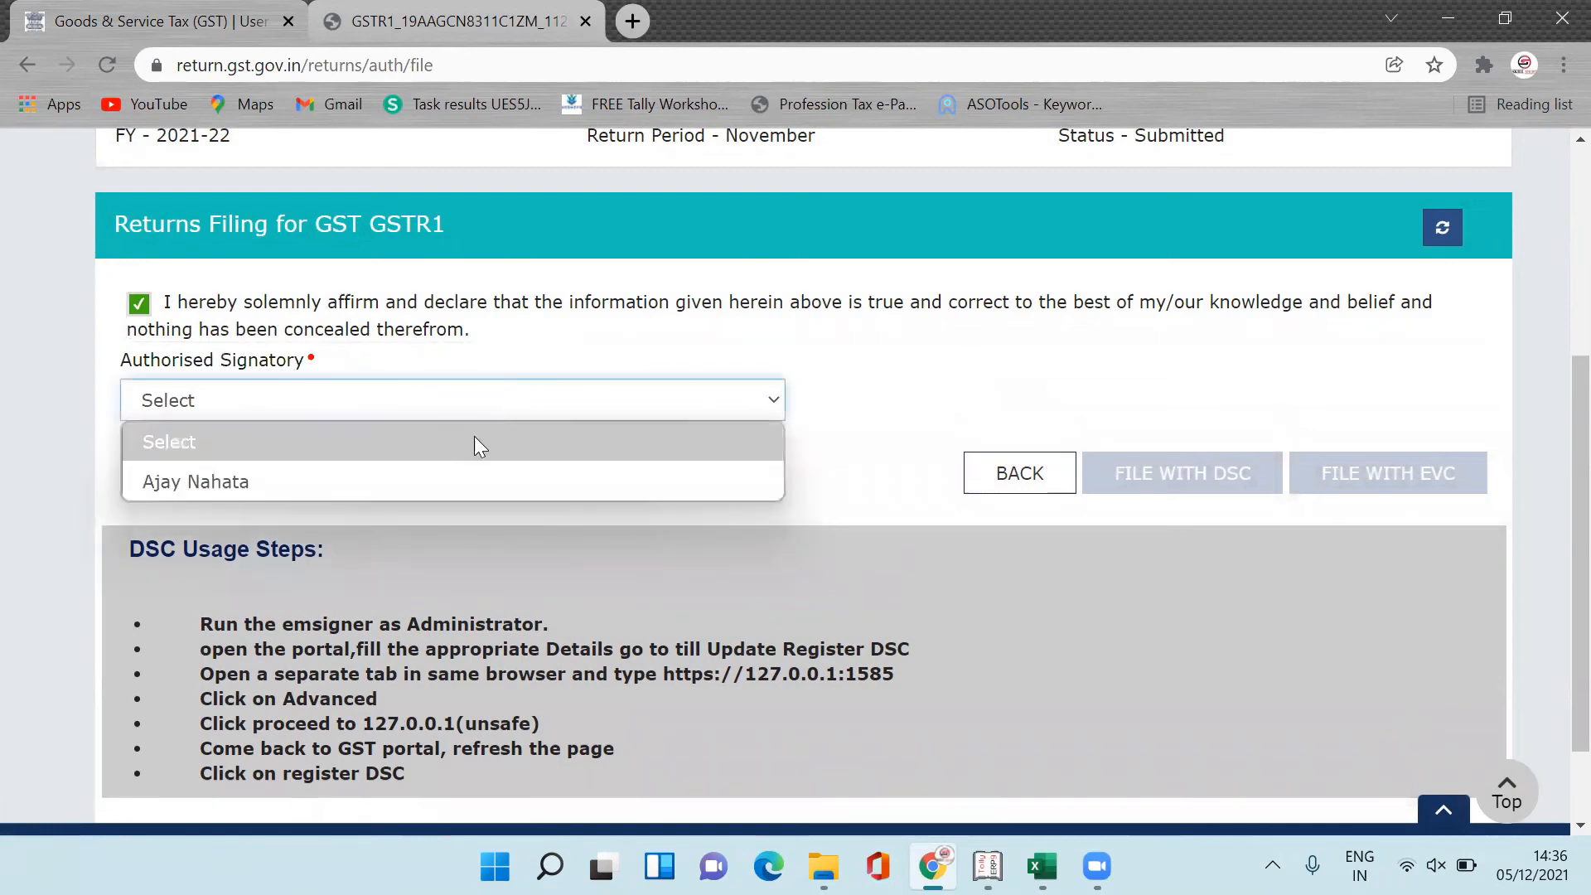
pyautogui.click(469, 479)
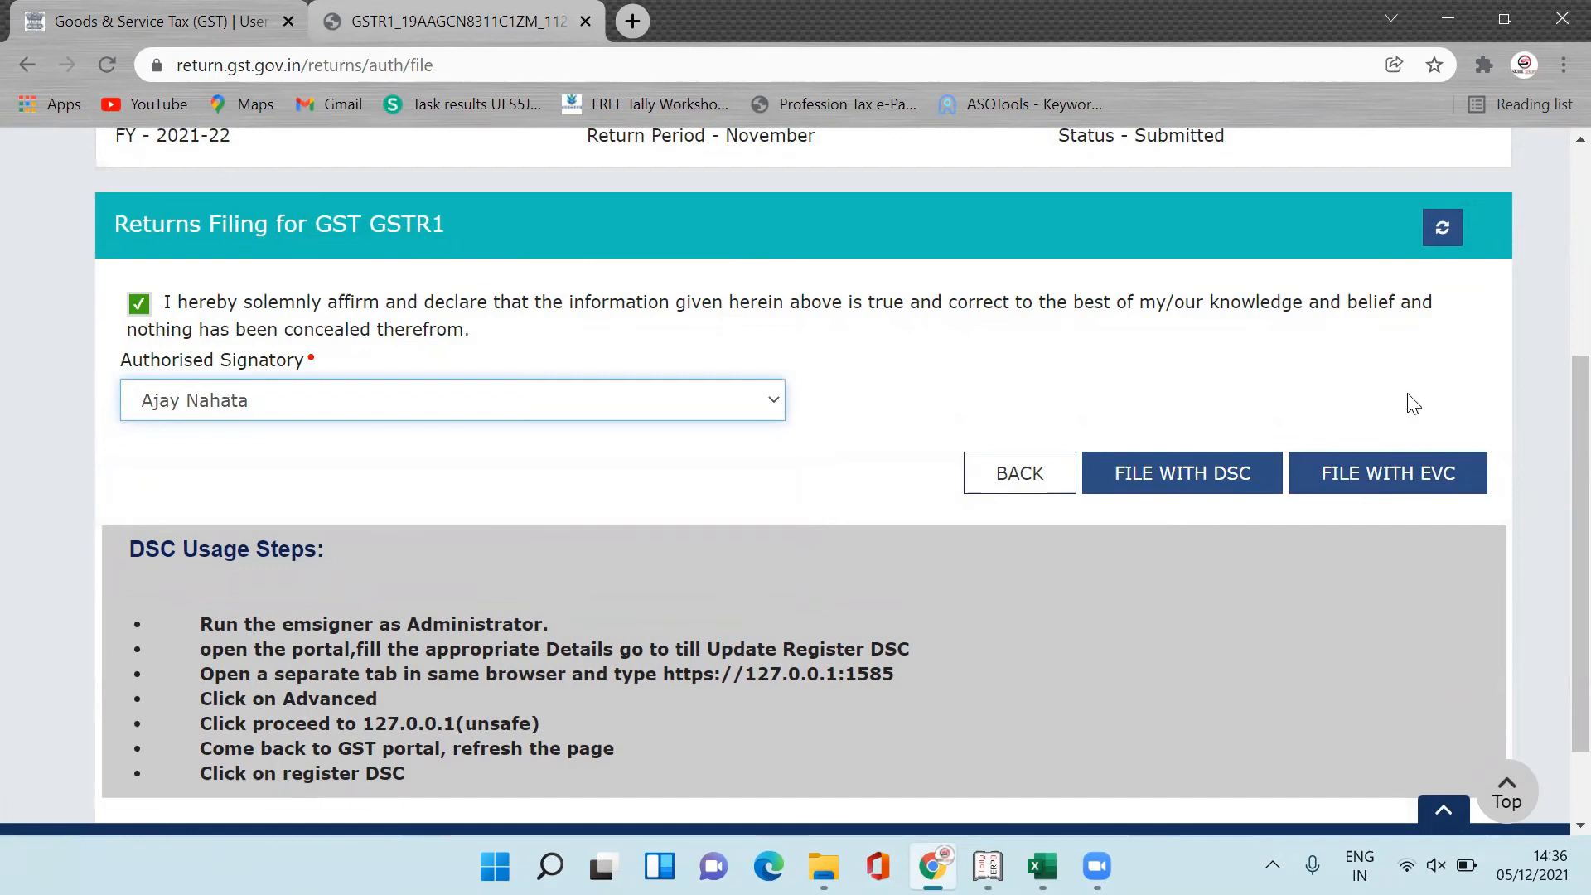
# - File the GSTR-1 with EVC, enter and verify the one-time password, and check the filing acknowledgement
pyautogui.click(1423, 496)
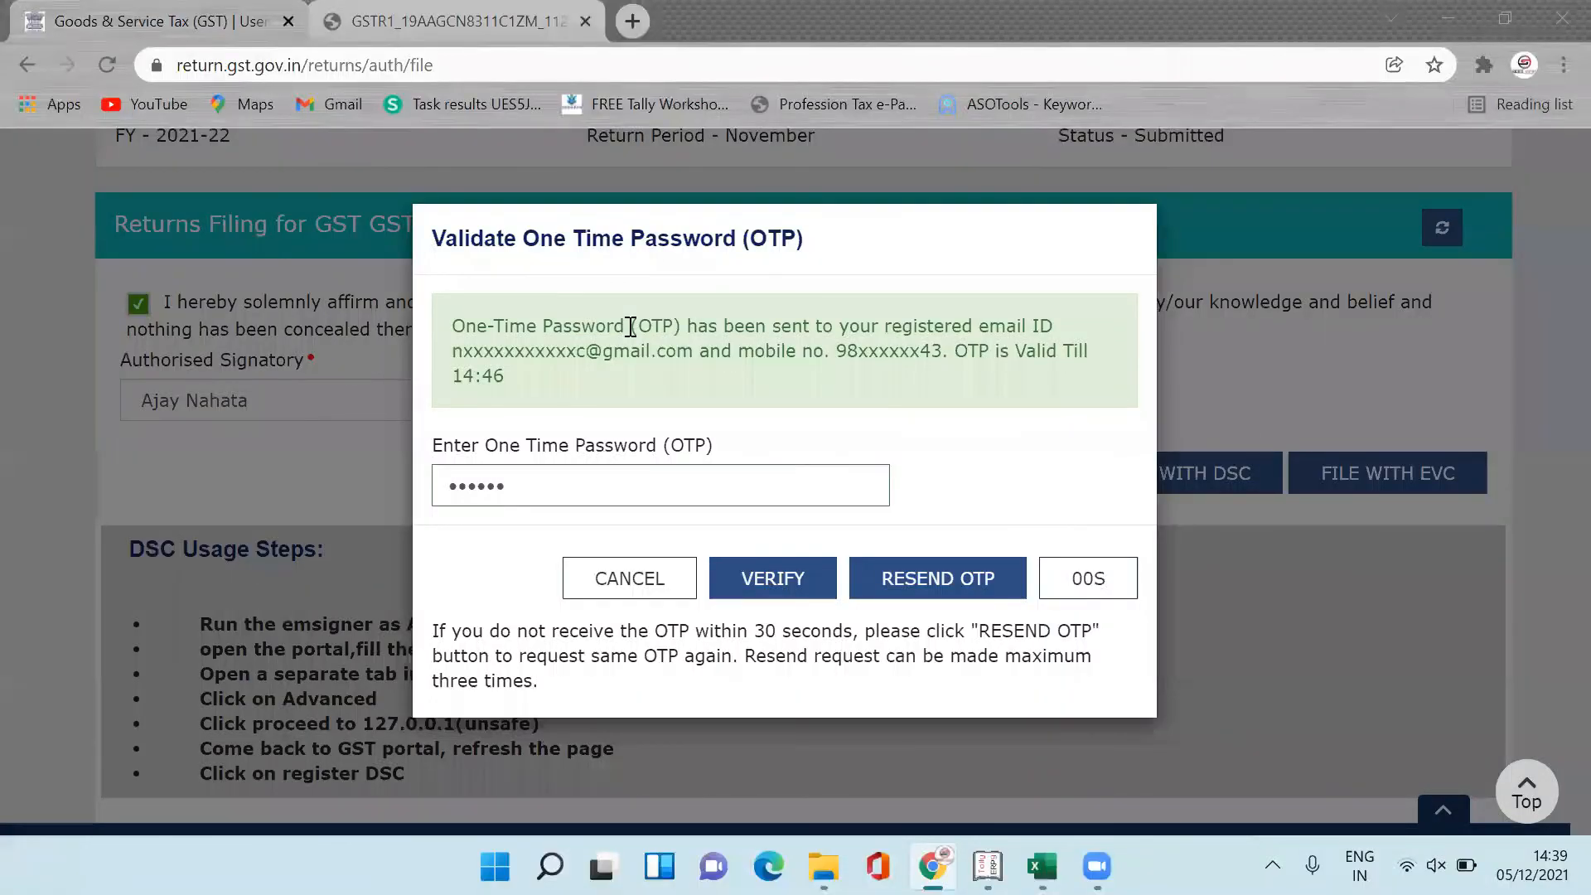
pyautogui.click(784, 580)
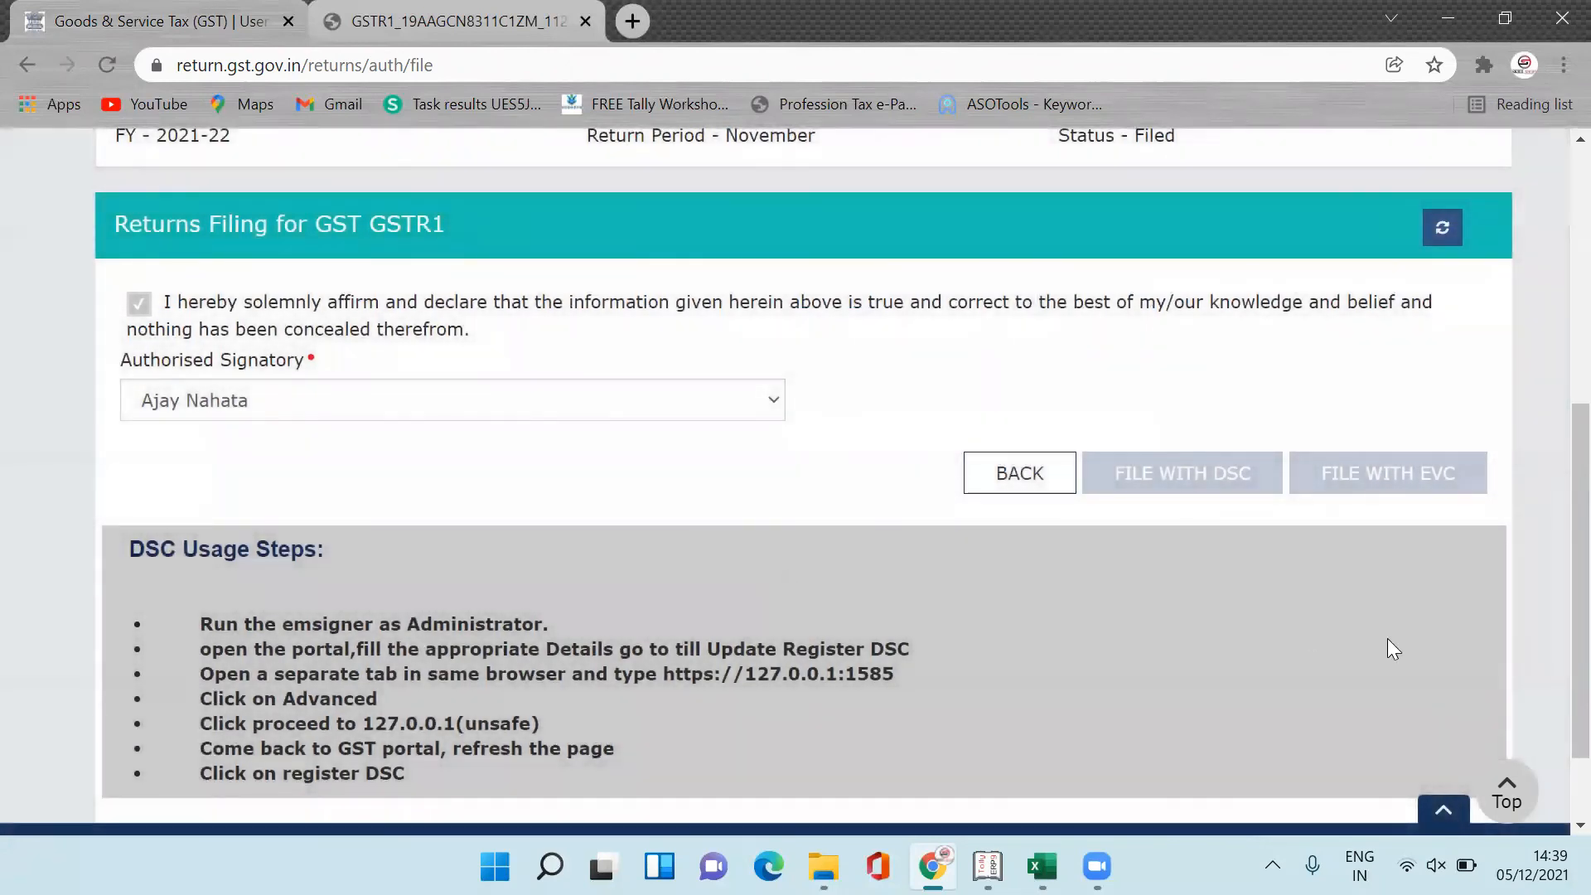
pyautogui.moveTo(1579, 593); pyautogui.dragTo(1579, 401)
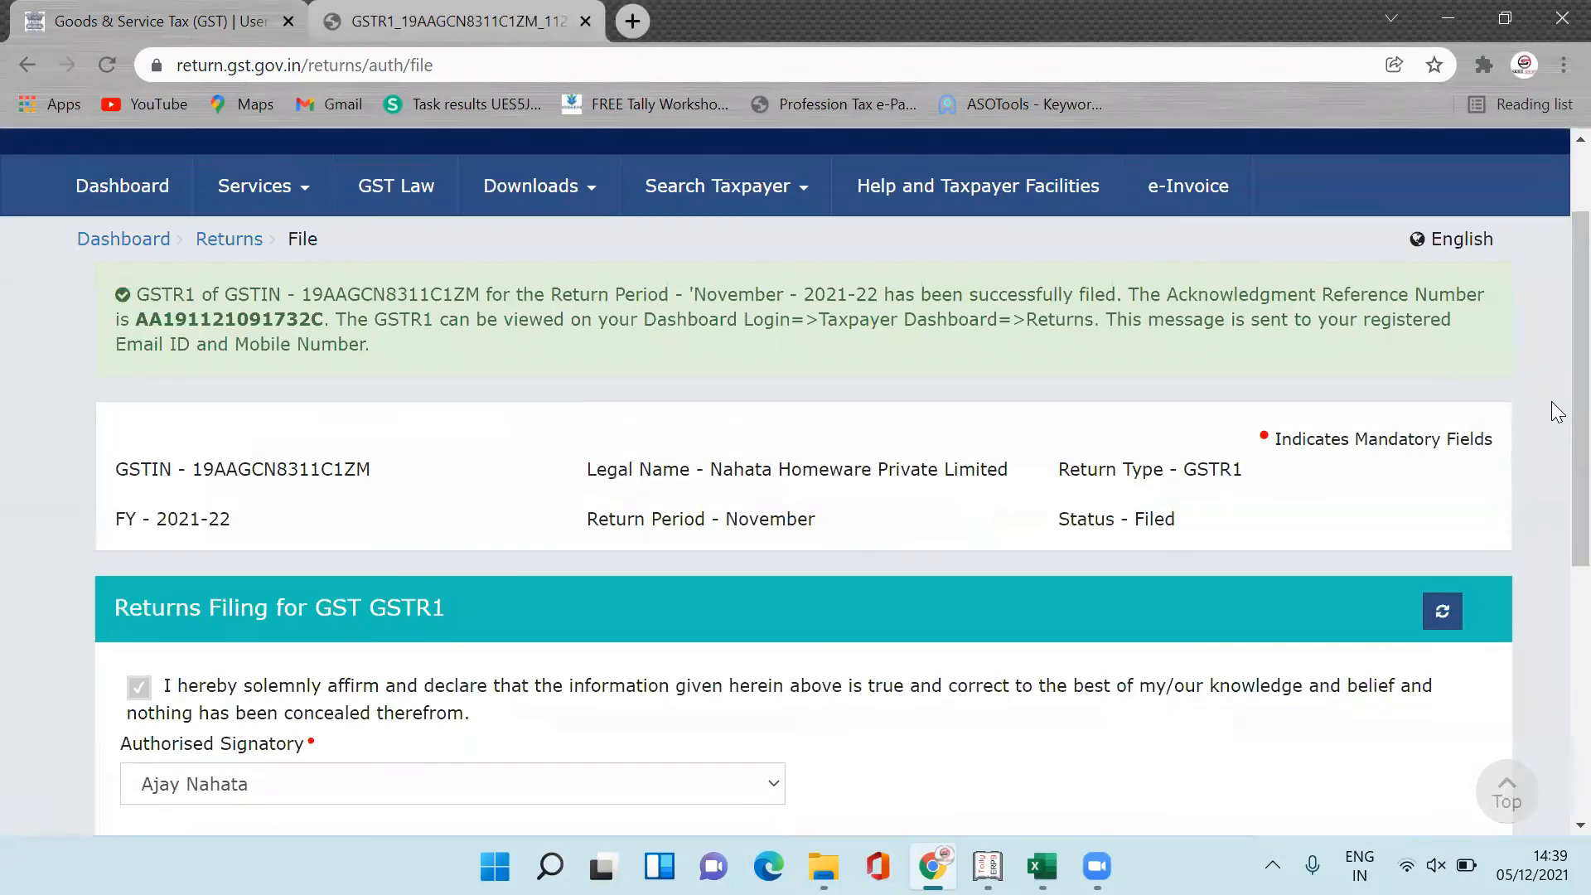